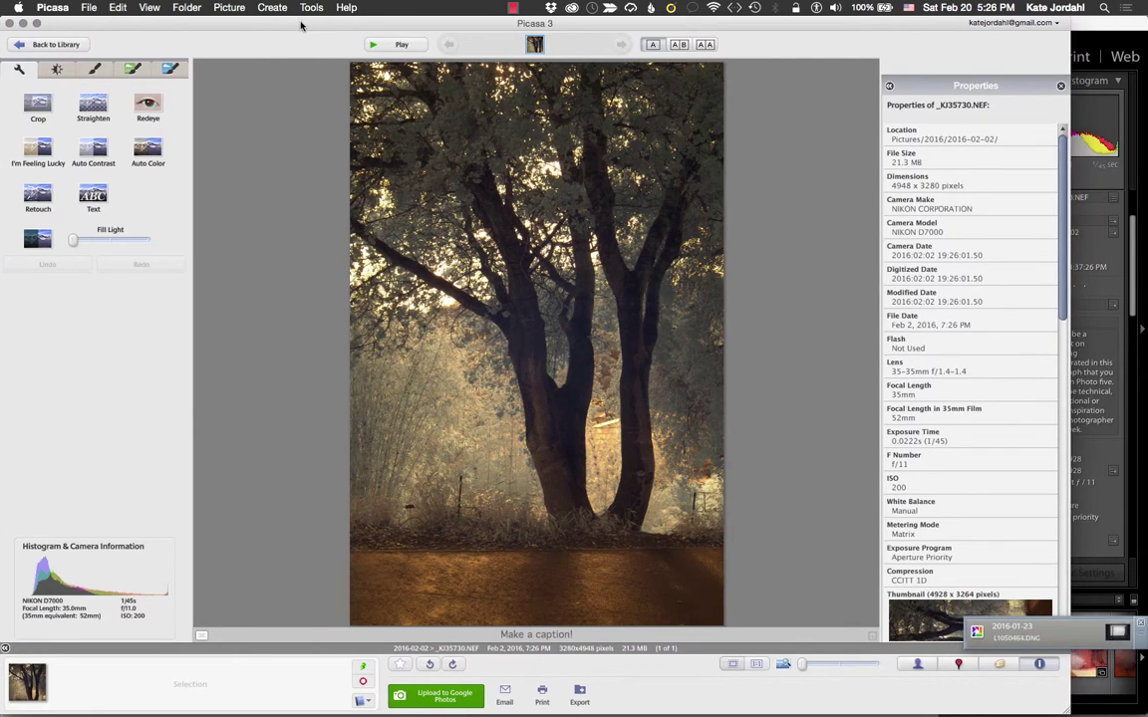
- Switch to Photos and close the information window of the tree photo
{"action": "key", "text": "super+Tab"}
{"action": "key", "text": "super+Tab"}
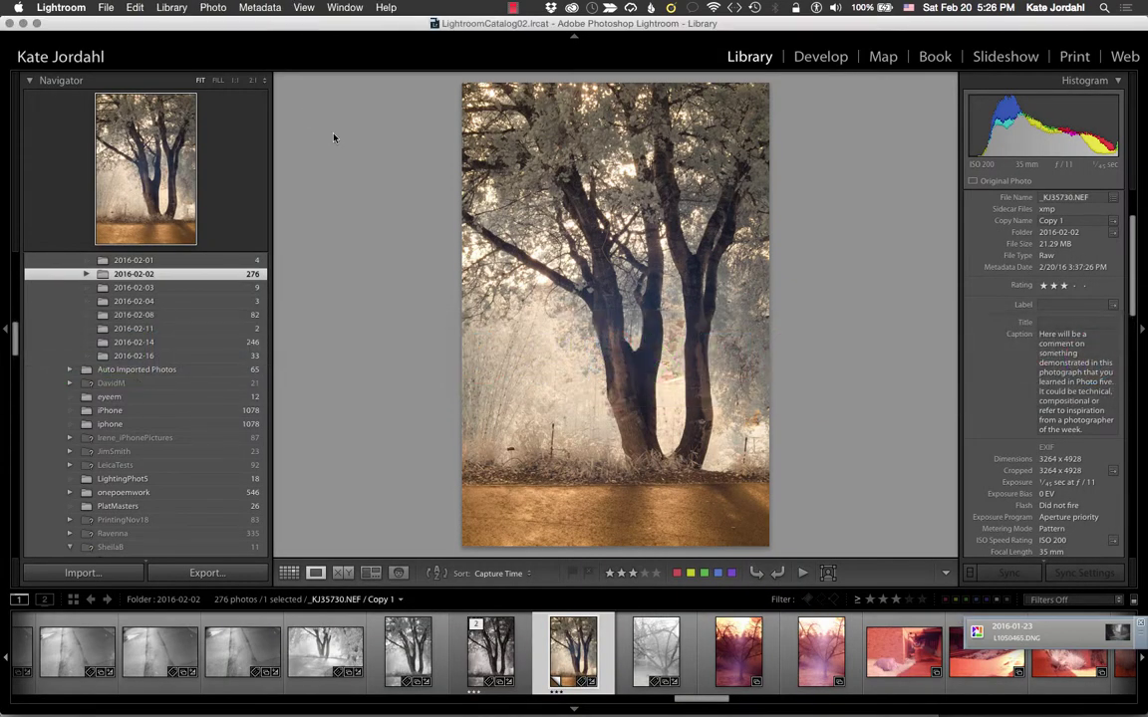
{"action": "key", "text": "super+Tab"}
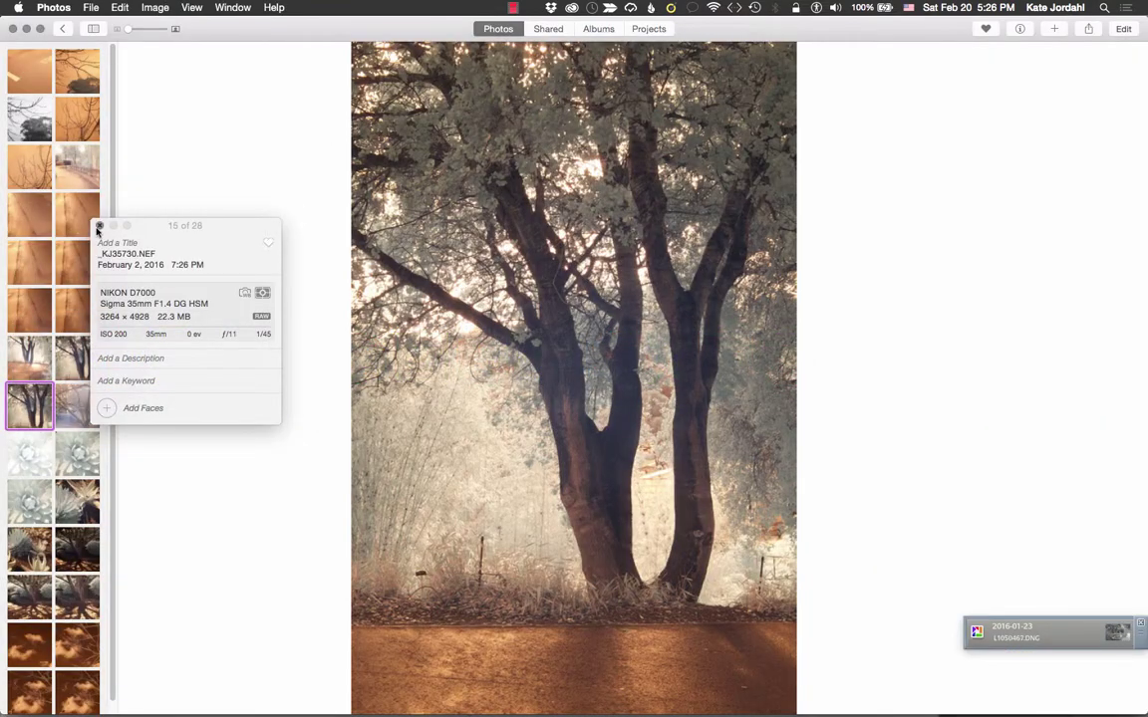
{"action": "left_click", "coordinate": [99, 228]}
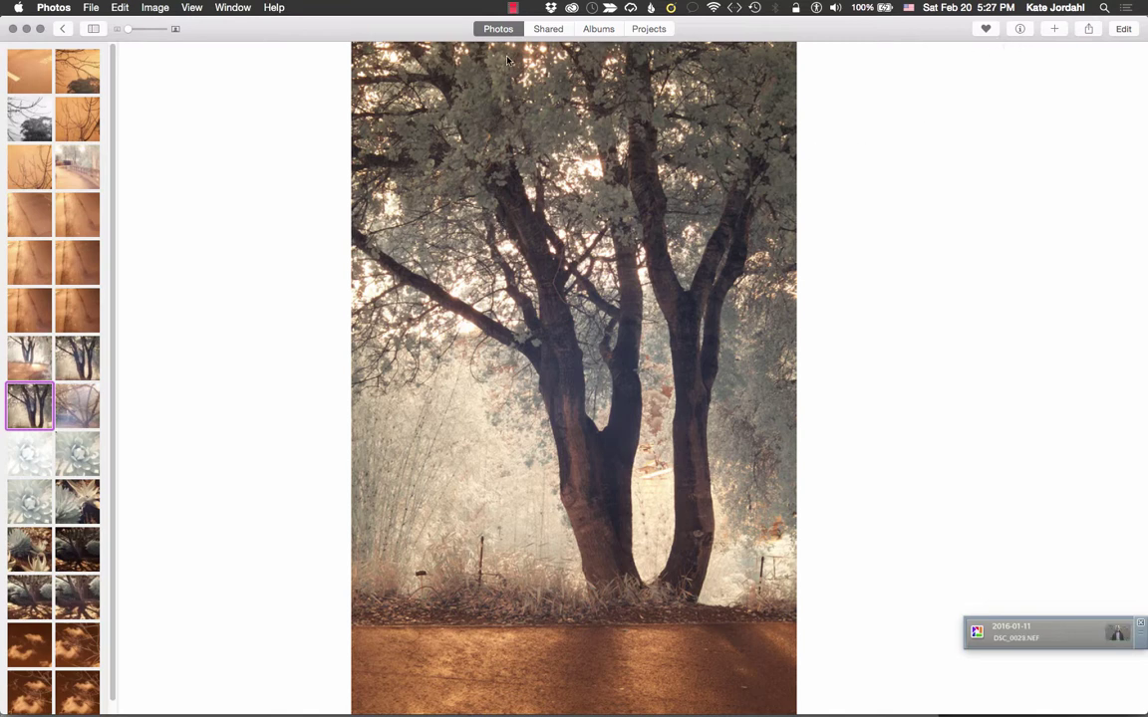
- Look over the File commands and view the tree photo's camera and file information
{"action": "left_click", "coordinate": [91, 7]}
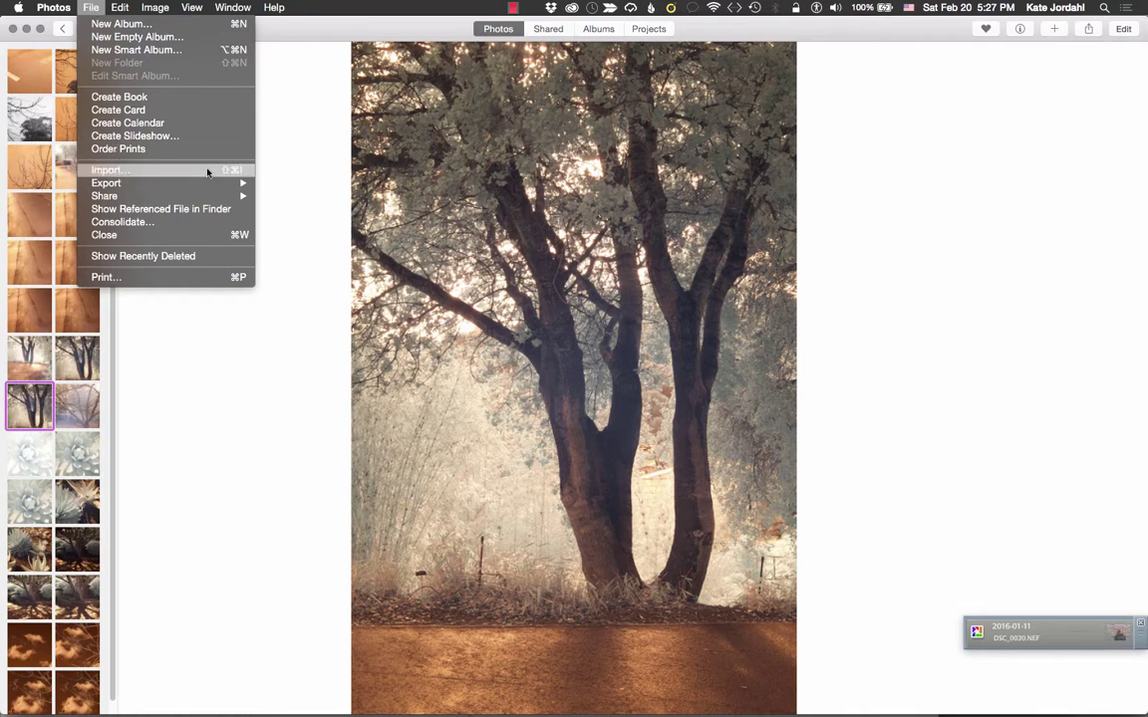
{"action": "left_click", "coordinate": [283, 172]}
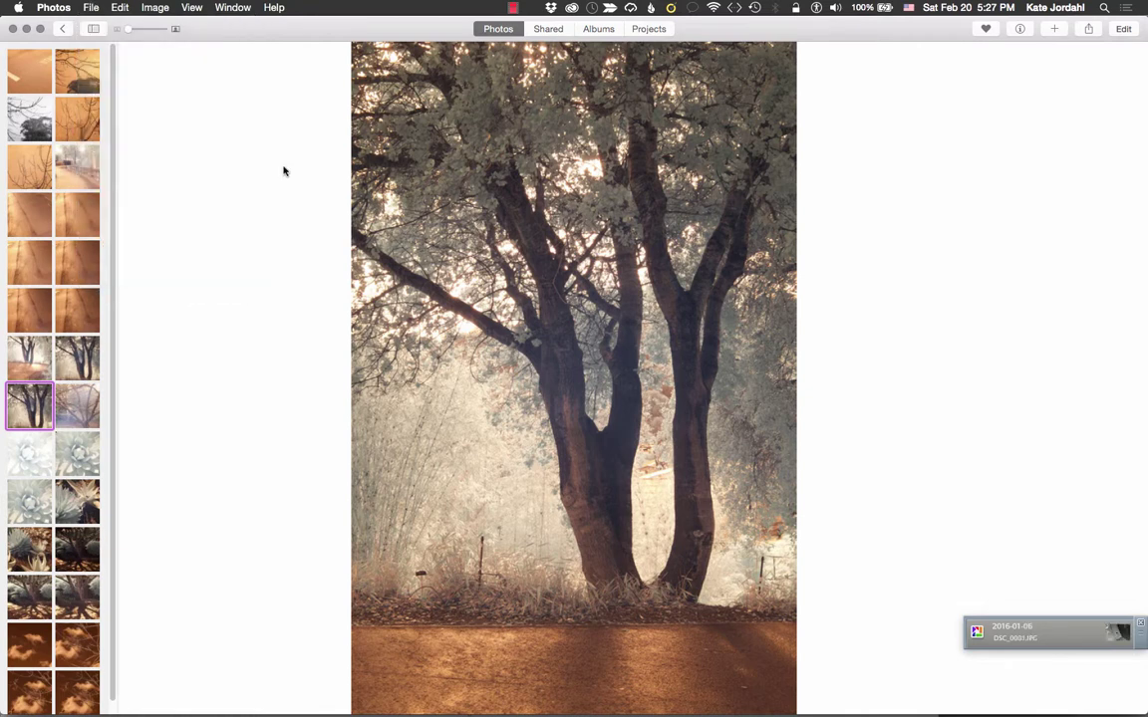
{"action": "left_click", "coordinate": [1020, 30]}
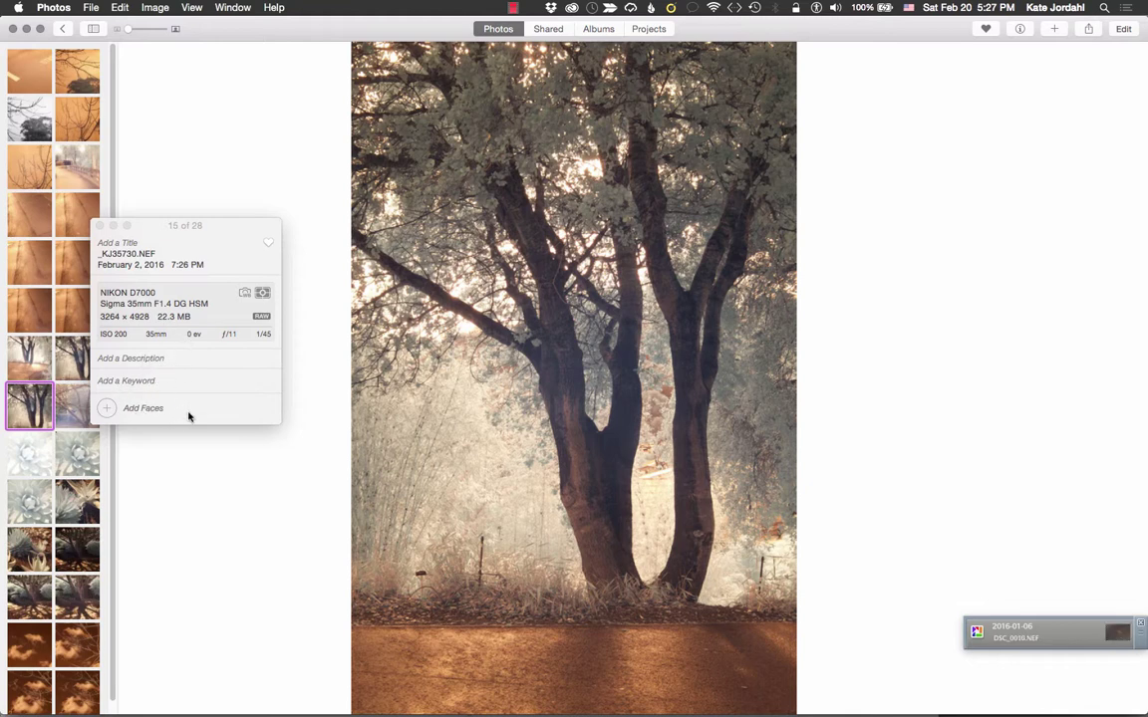
{"action": "left_click", "coordinate": [101, 226]}
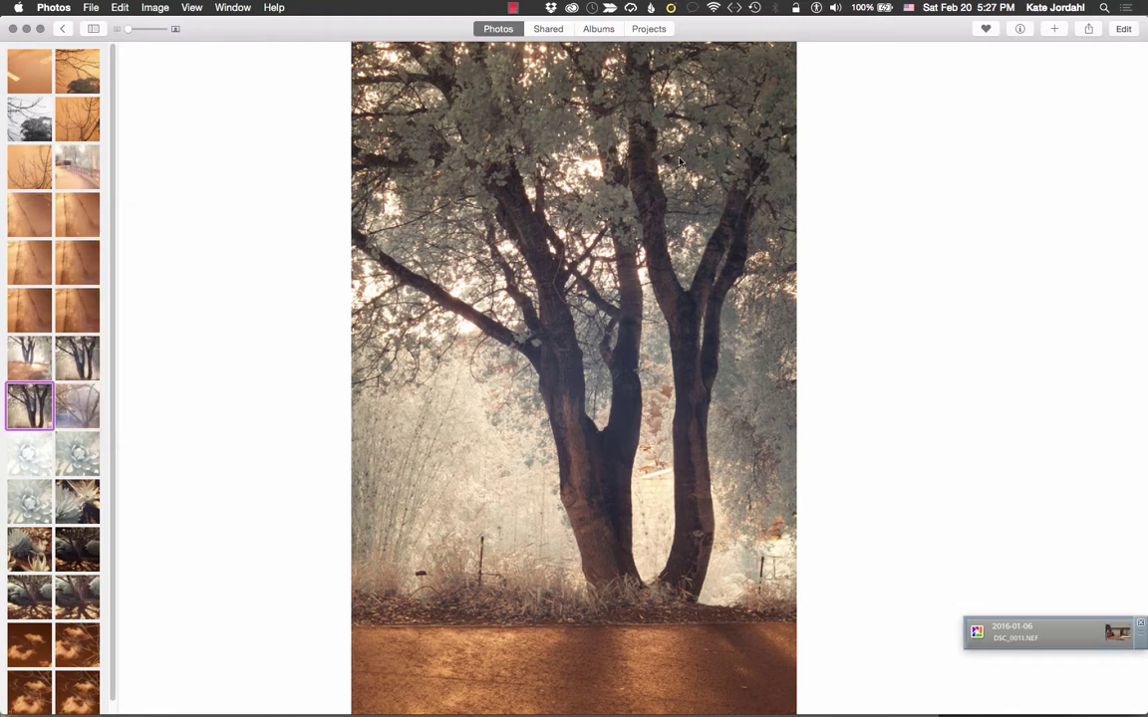
- Review the options for adding the tree photo to an album or project and for sharing it
{"action": "left_click", "coordinate": [1058, 29]}
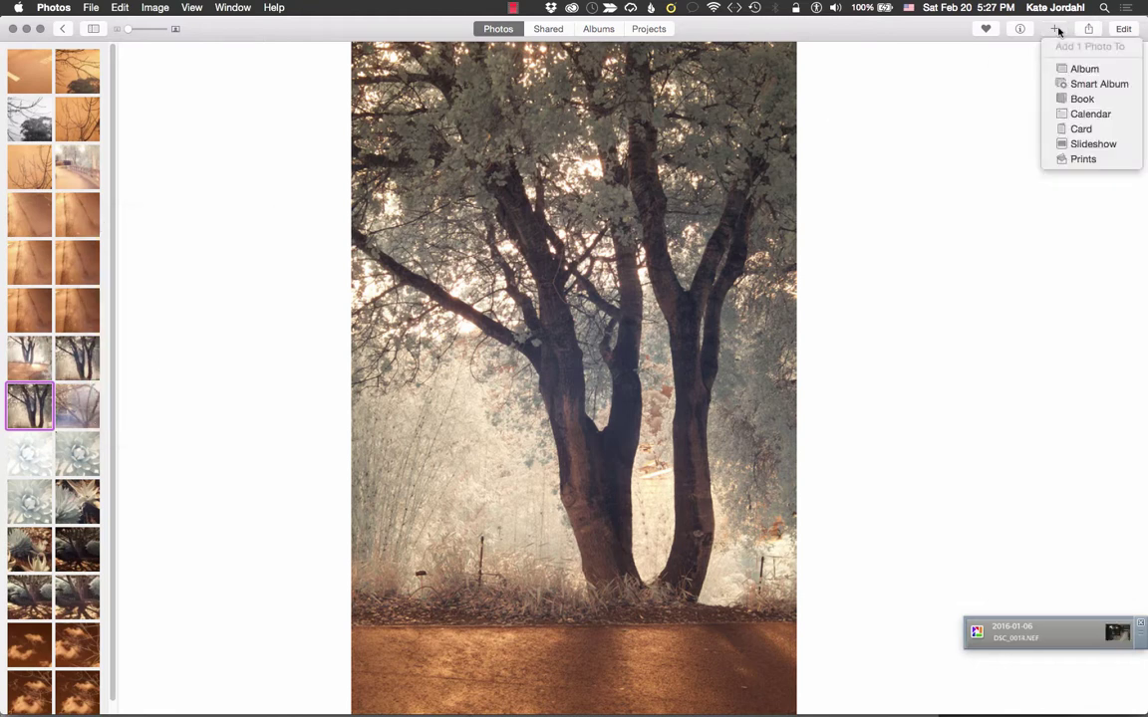
{"action": "left_click", "coordinate": [1058, 30]}
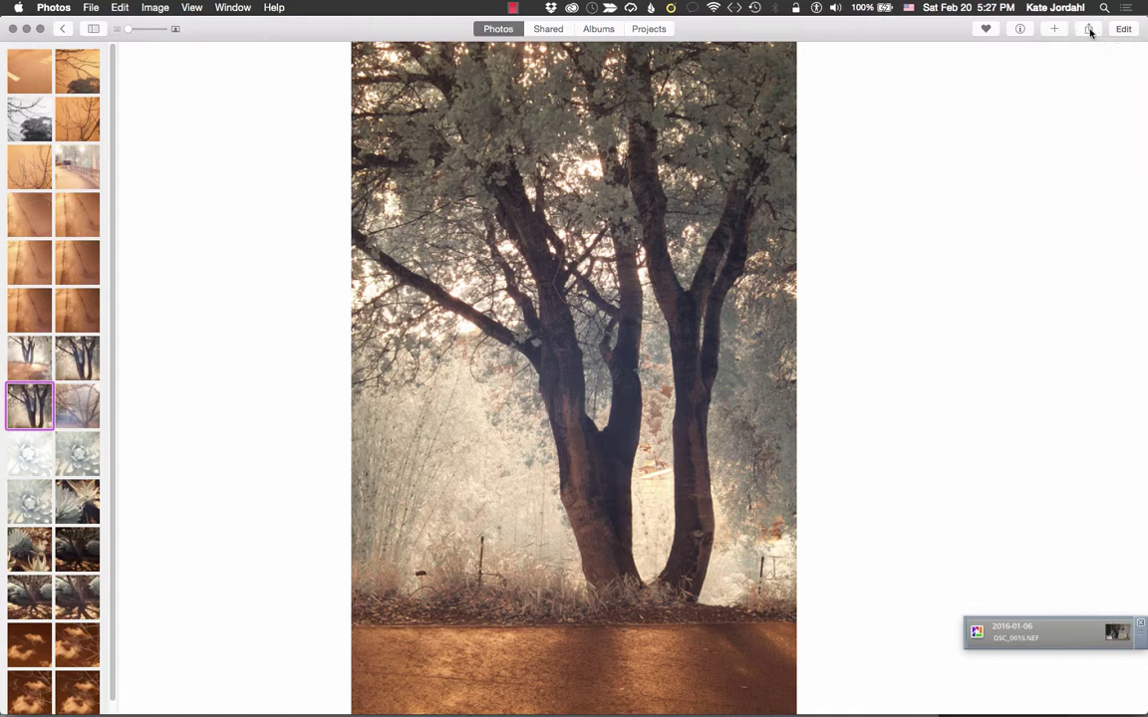
{"action": "left_click", "coordinate": [1089, 30]}
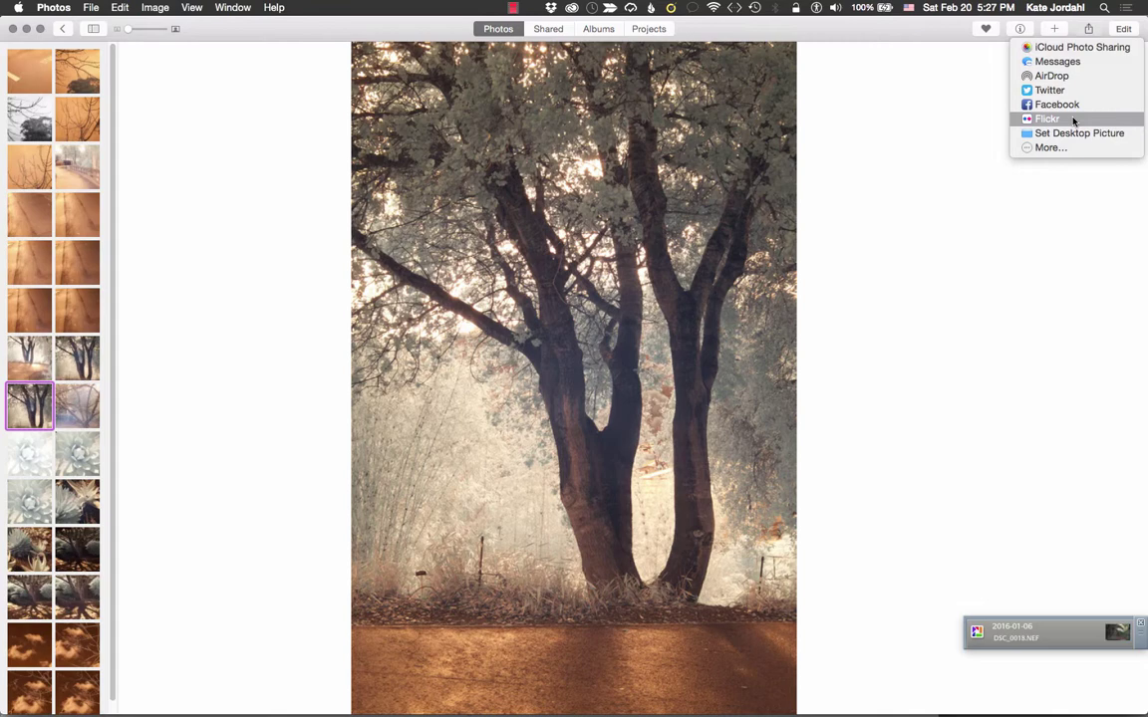
{"action": "left_click", "coordinate": [1118, 27]}
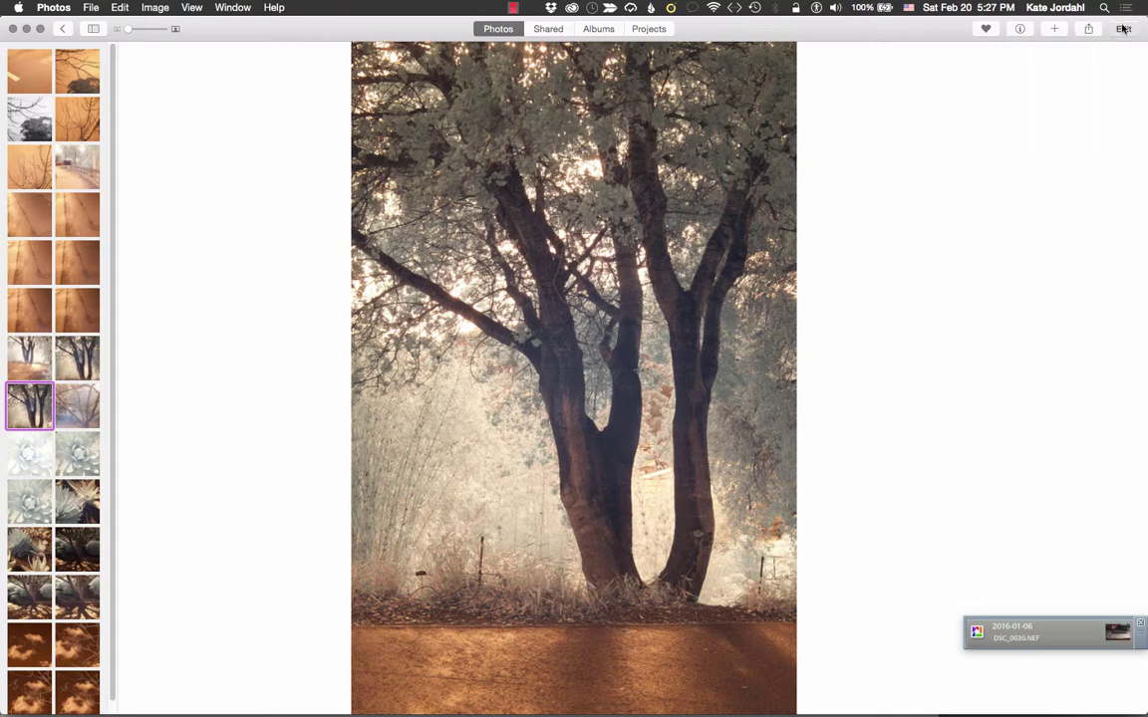
- Open the tree photo for editing and briefly compare it with the Picasa editing view
{"action": "left_click", "coordinate": [1122, 28]}
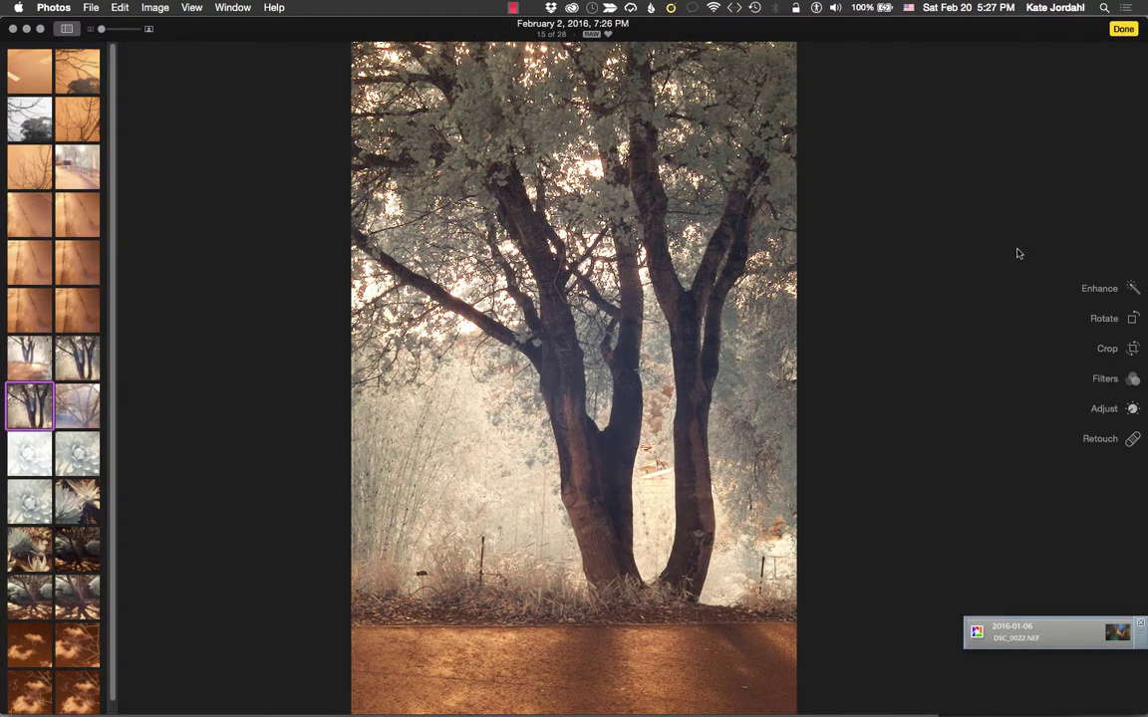
{"action": "key", "text": "super+Tab"}
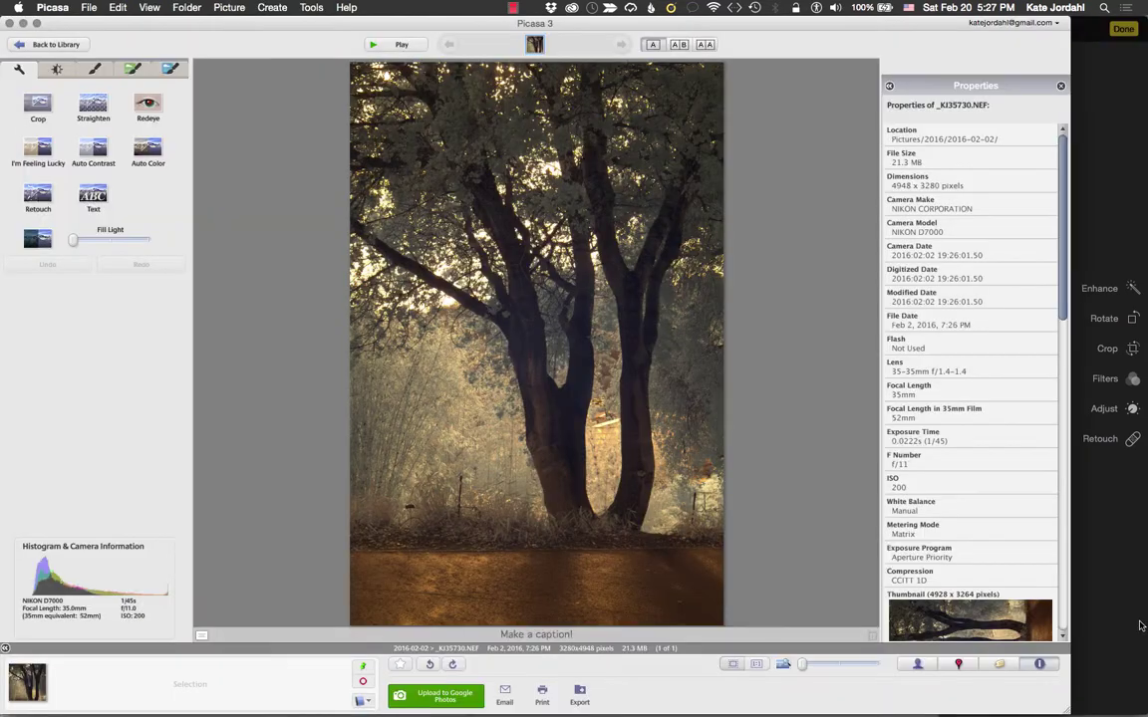
{"action": "key", "text": "super+Tab"}
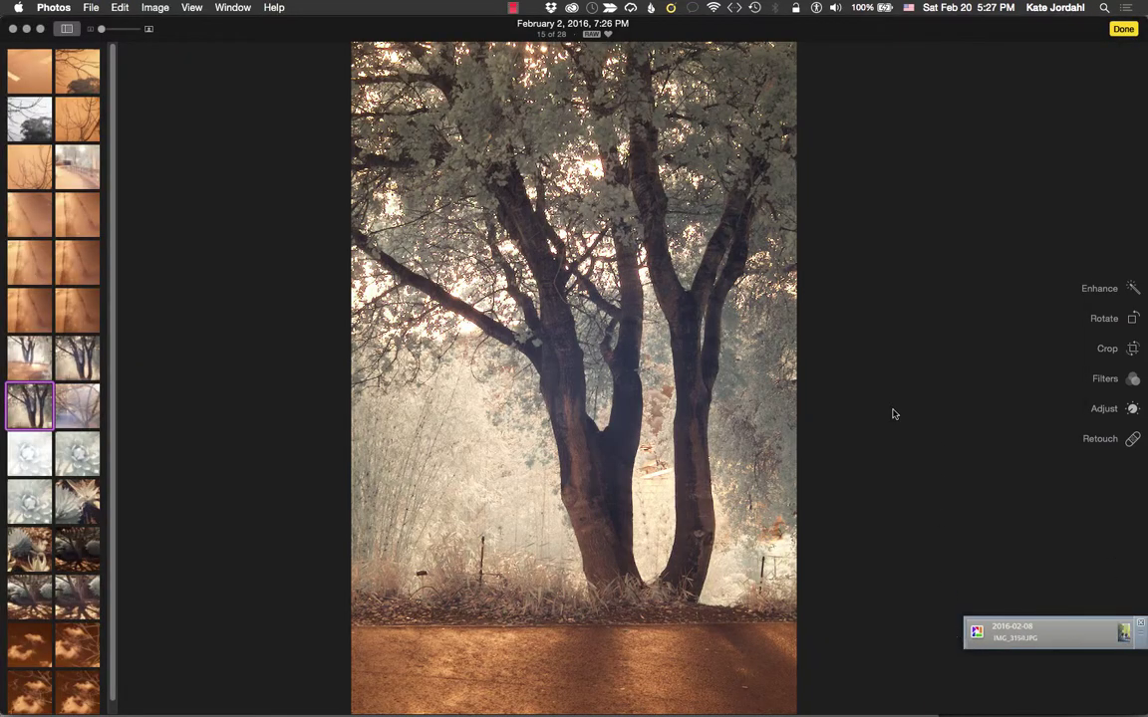
- Auto-enhance the tree photo and rotate it through four quarter turns back to upright
{"action": "left_click", "coordinate": [1104, 290]}
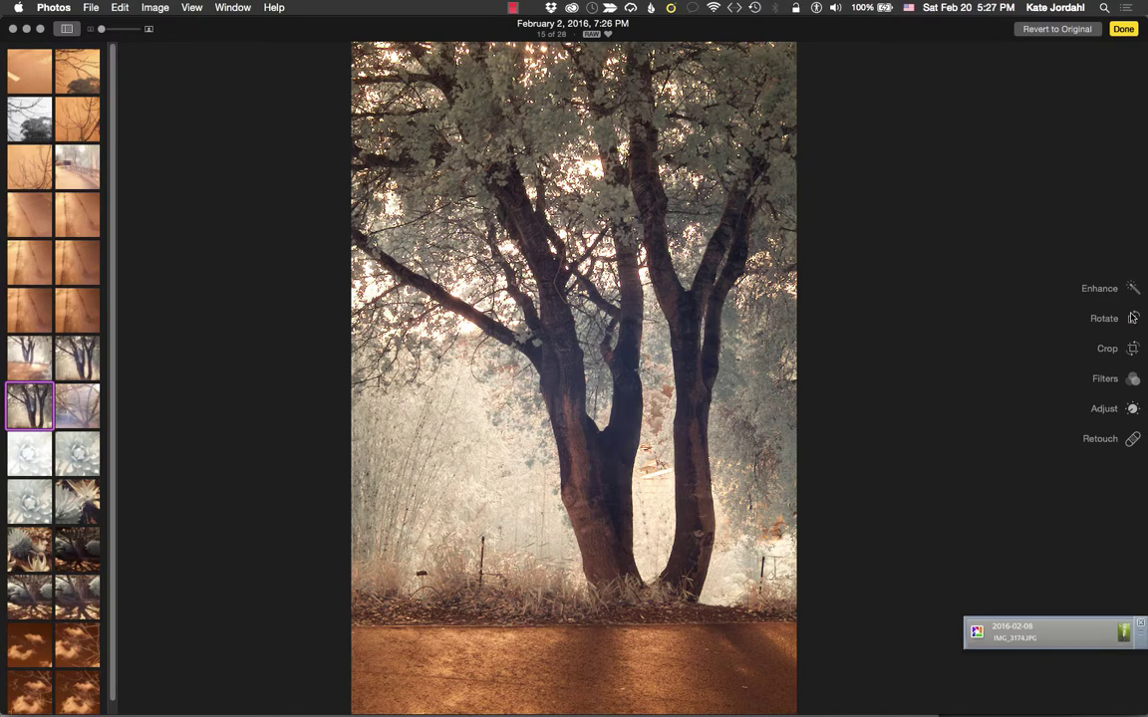
{"action": "left_click", "coordinate": [1133, 319]}
{"action": "left_click", "coordinate": [1133, 319]}
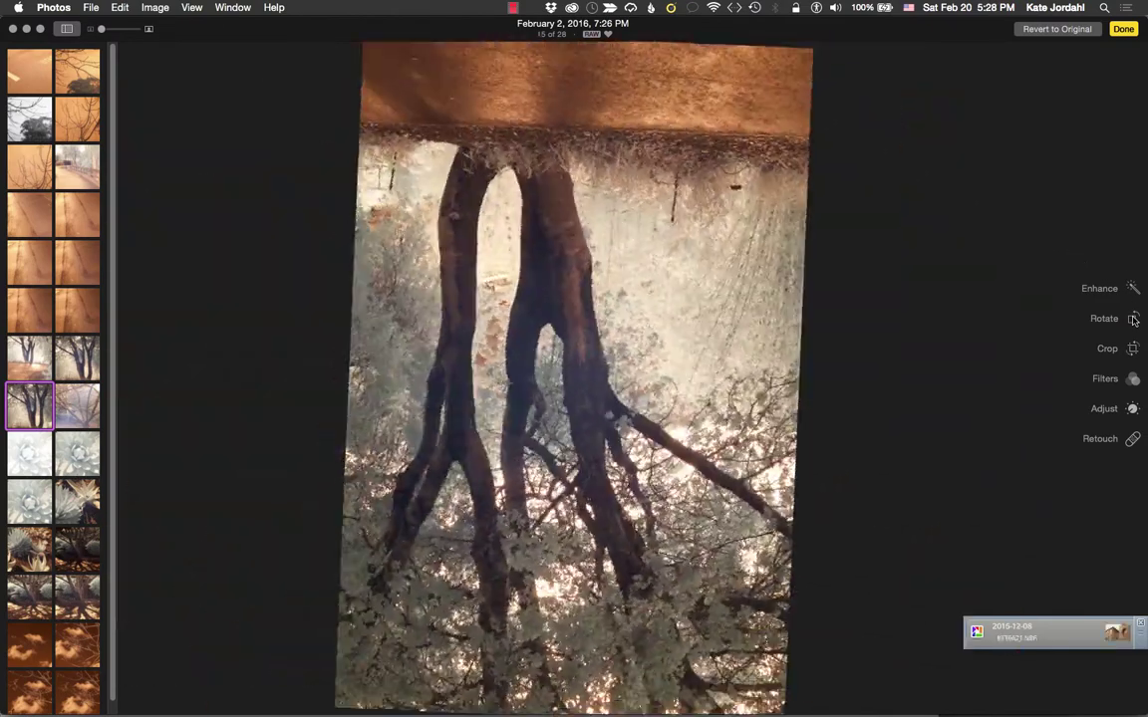
{"action": "left_click", "coordinate": [1133, 319]}
{"action": "left_click", "coordinate": [1133, 319]}
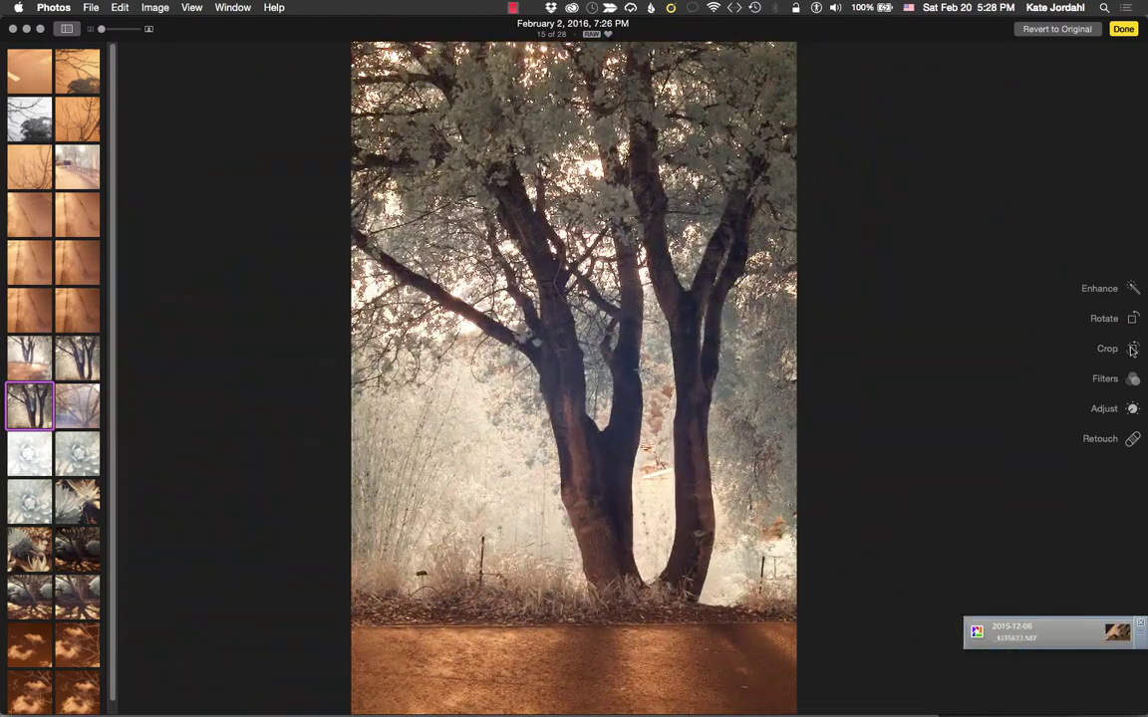
- Try a slight straightening and a crop trimming the photo's lower and right edges, and revert to the original
{"action": "left_click", "coordinate": [1132, 348]}
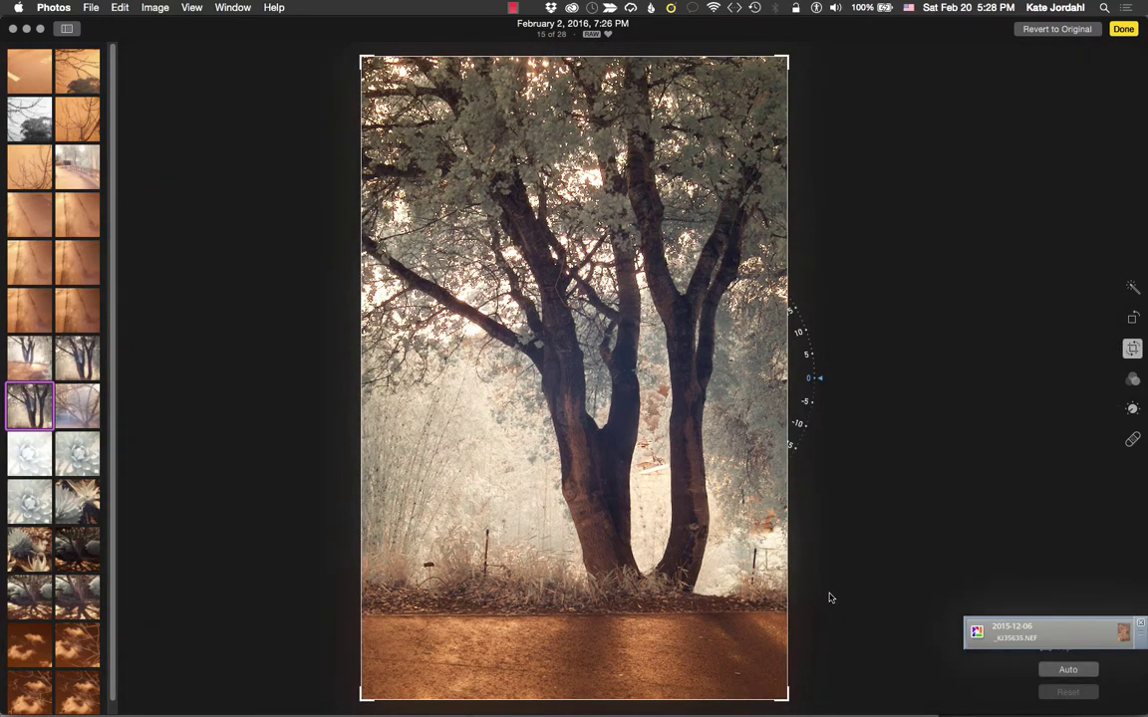
{"action": "mouse_move", "coordinate": [815, 379]}
{"action": "left_mouse_down"}
{"action": "mouse_move", "coordinate": [819, 417]}
{"action": "mouse_move", "coordinate": [824, 380]}
{"action": "left_mouse_up"}
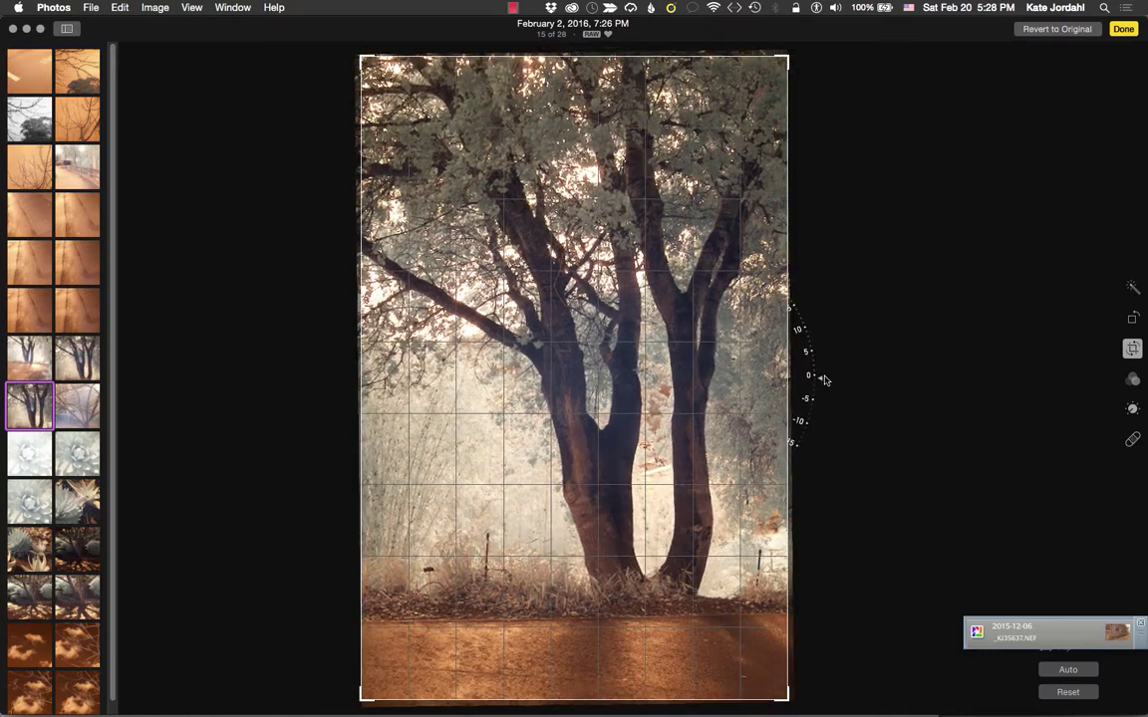
{"action": "left_click_drag", "start_coordinate": [788, 698], "coordinate": [764, 662]}
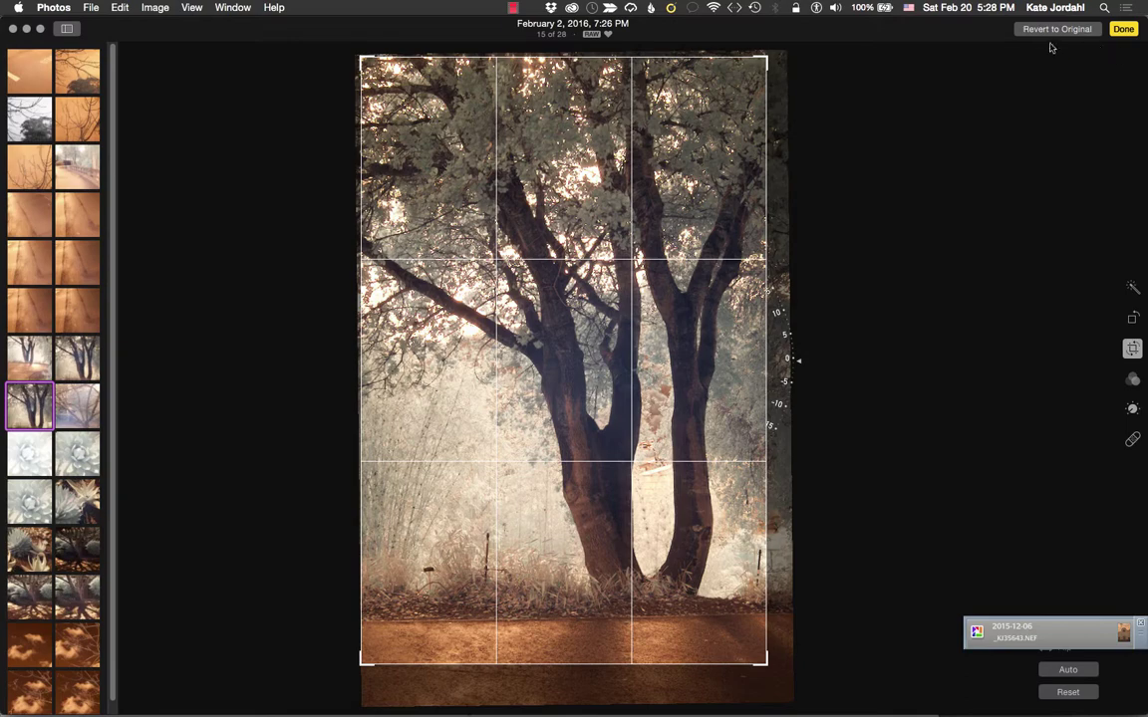
{"action": "left_click", "coordinate": [1057, 29]}
- Try the Mono, Noir, Chrome and Process filters on the tree photo
{"action": "left_click", "coordinate": [1133, 379]}
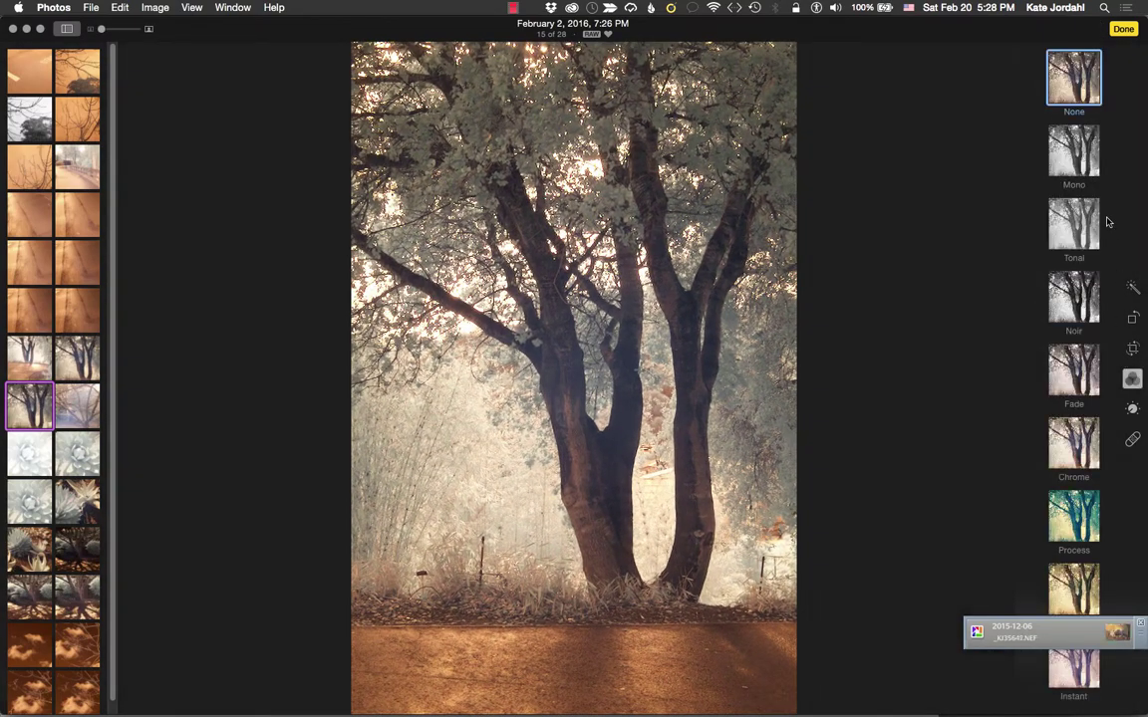
{"action": "left_click", "coordinate": [1071, 147]}
{"action": "left_click", "coordinate": [1073, 296]}
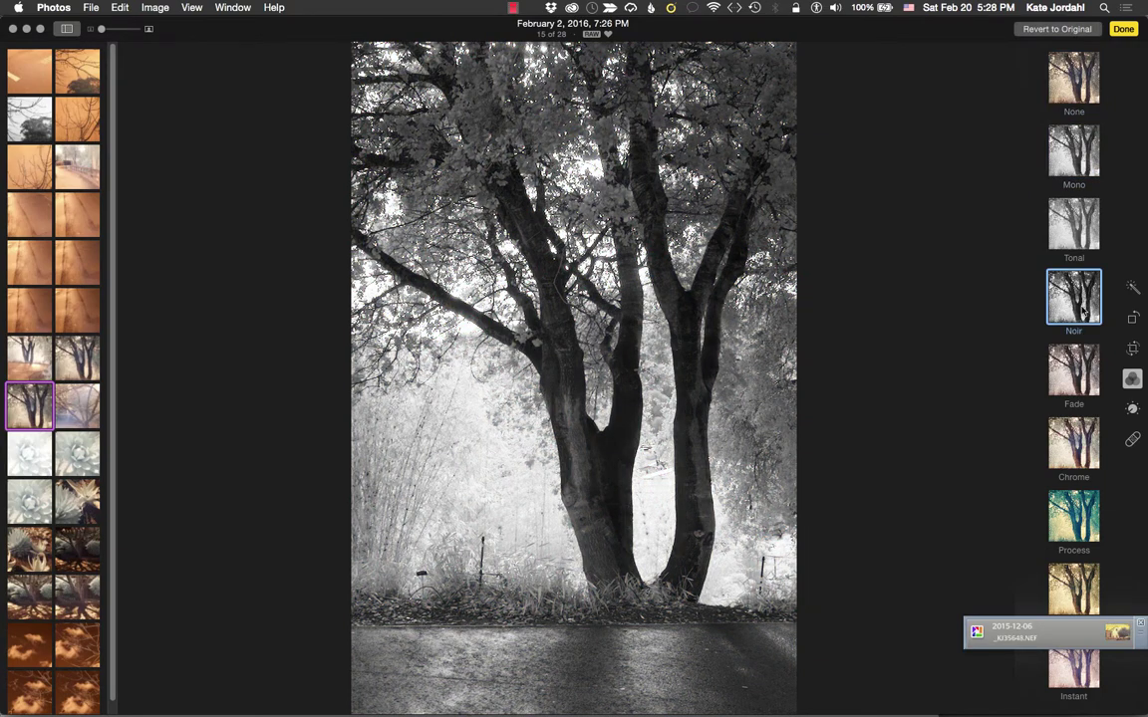
{"action": "left_click", "coordinate": [1082, 448]}
{"action": "left_click", "coordinate": [1074, 514]}
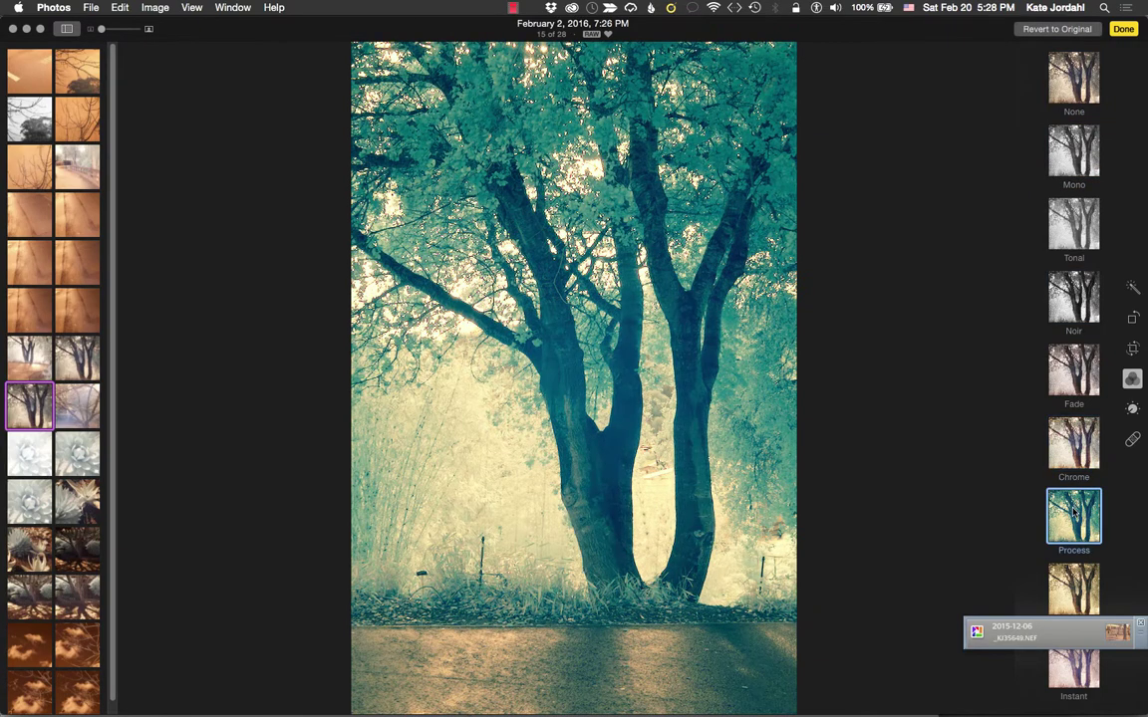
- Darken the photo strongly with the Light adjustment and set its filter back to None
{"action": "left_click", "coordinate": [1133, 408]}
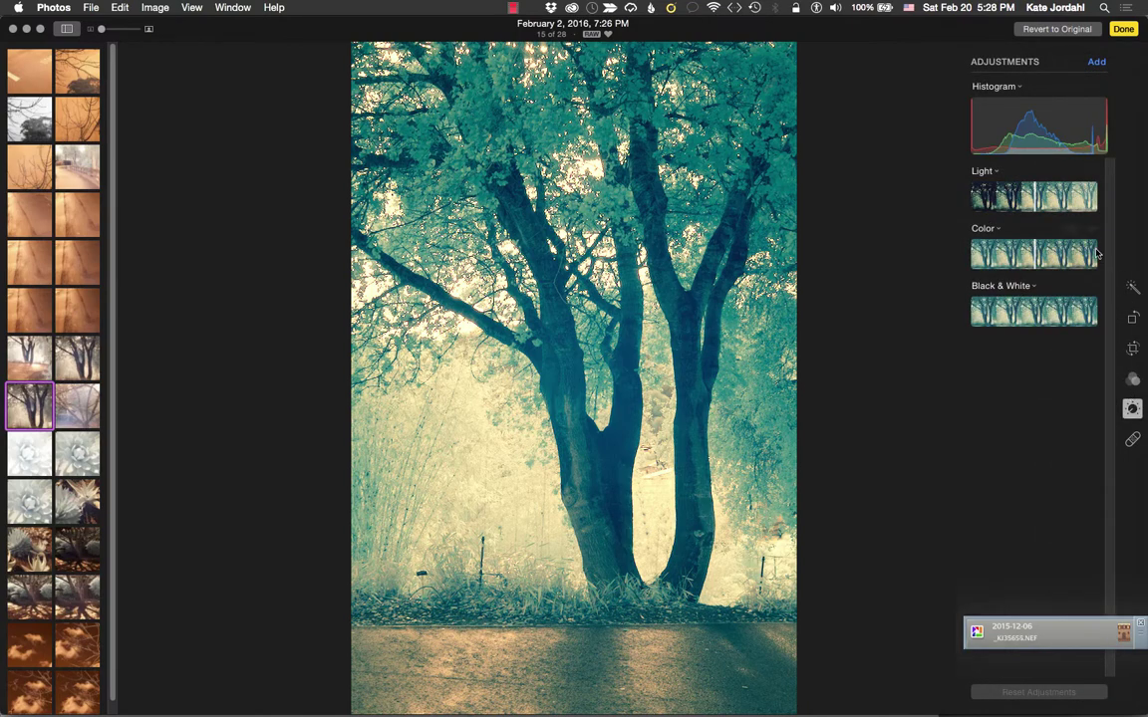
{"action": "left_click", "coordinate": [1048, 199]}
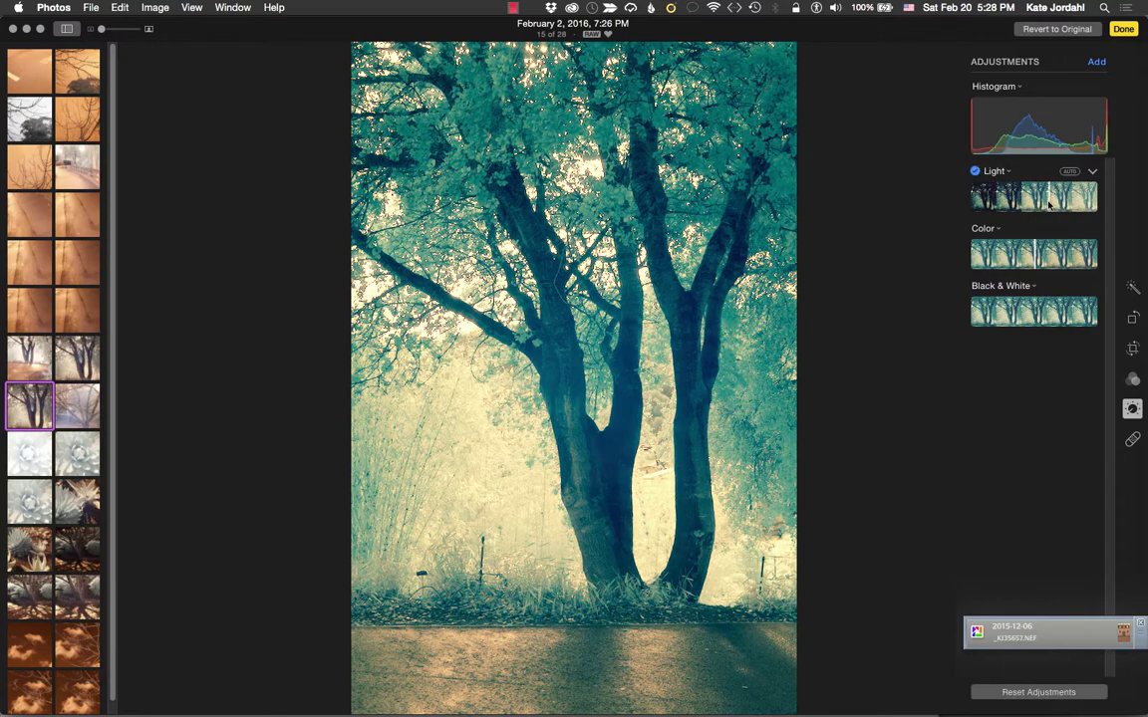
{"action": "left_click_drag", "start_coordinate": [1048, 204], "coordinate": [1008, 199]}
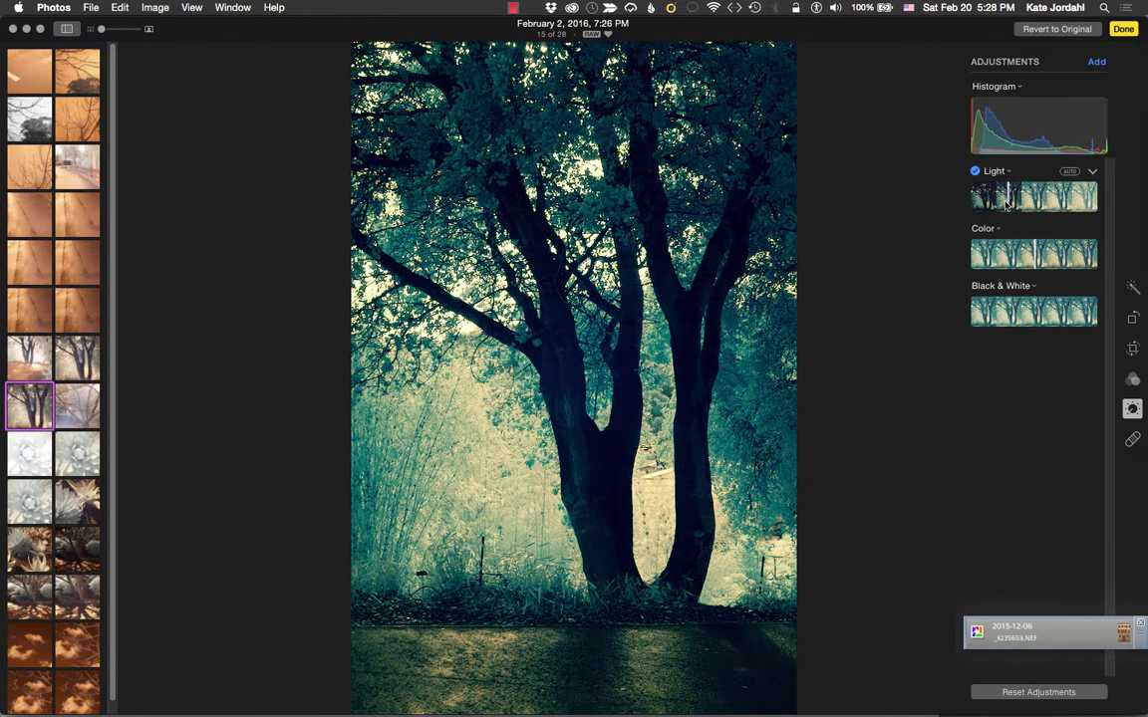
{"action": "left_click", "coordinate": [1133, 381]}
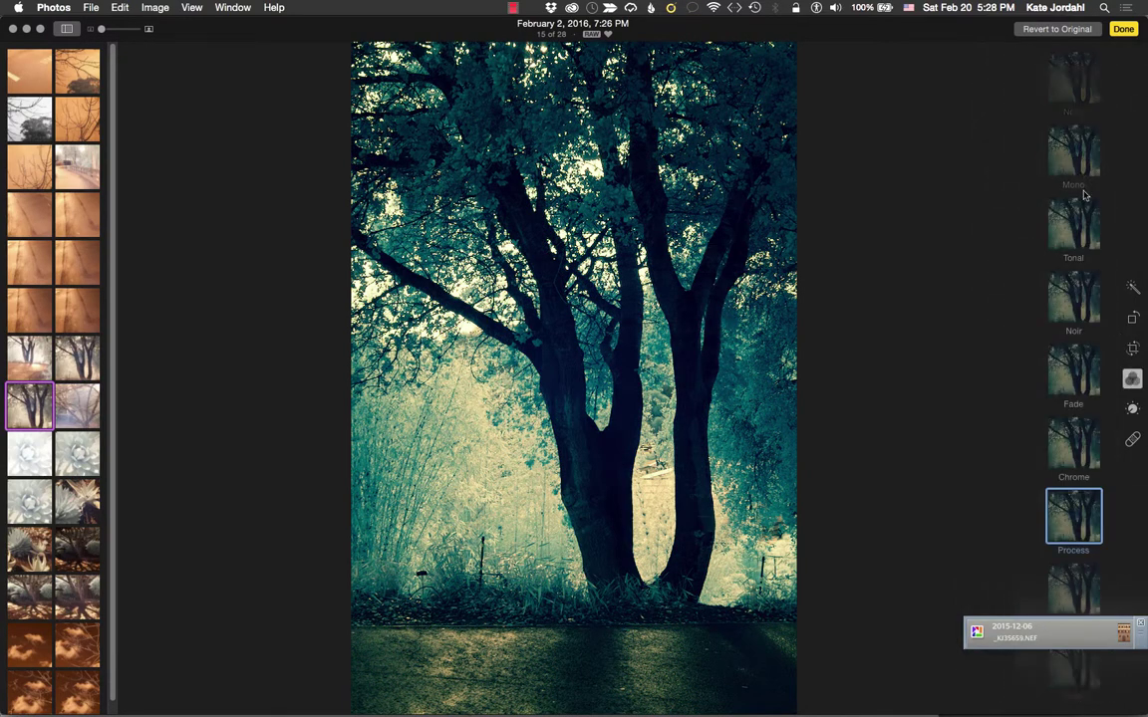
{"action": "left_click", "coordinate": [1076, 92]}
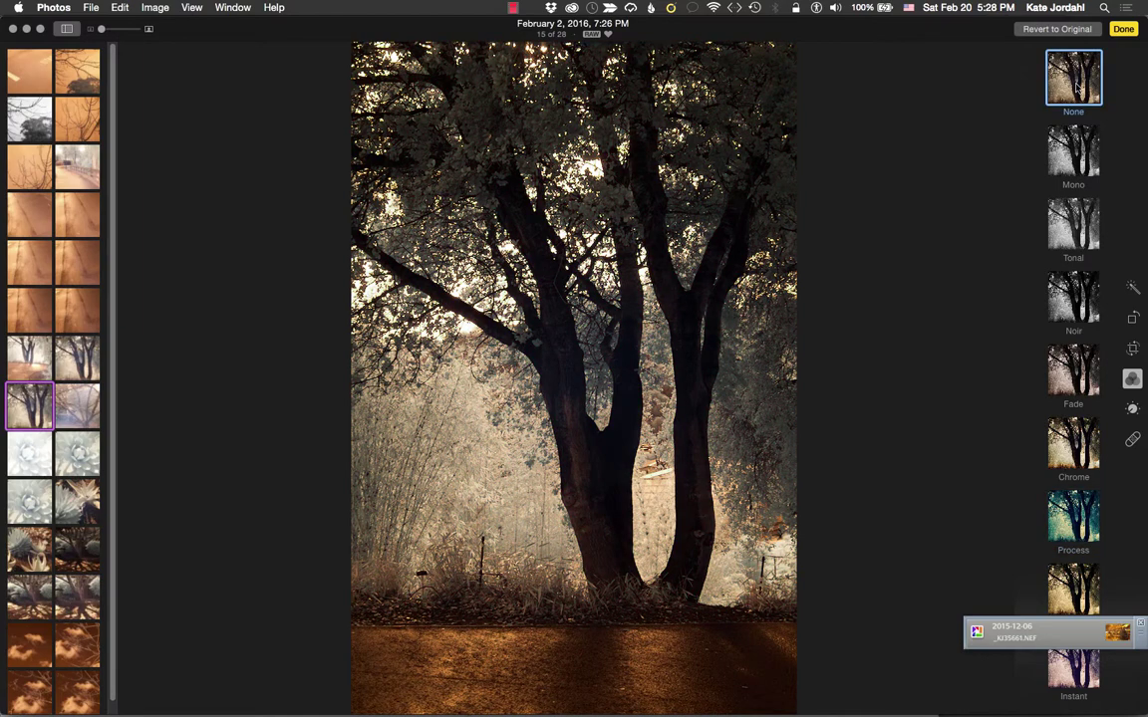
- Try weaker and stronger colour with the Color adjustment and return it to the neutral middle
{"action": "key", "text": "a"}
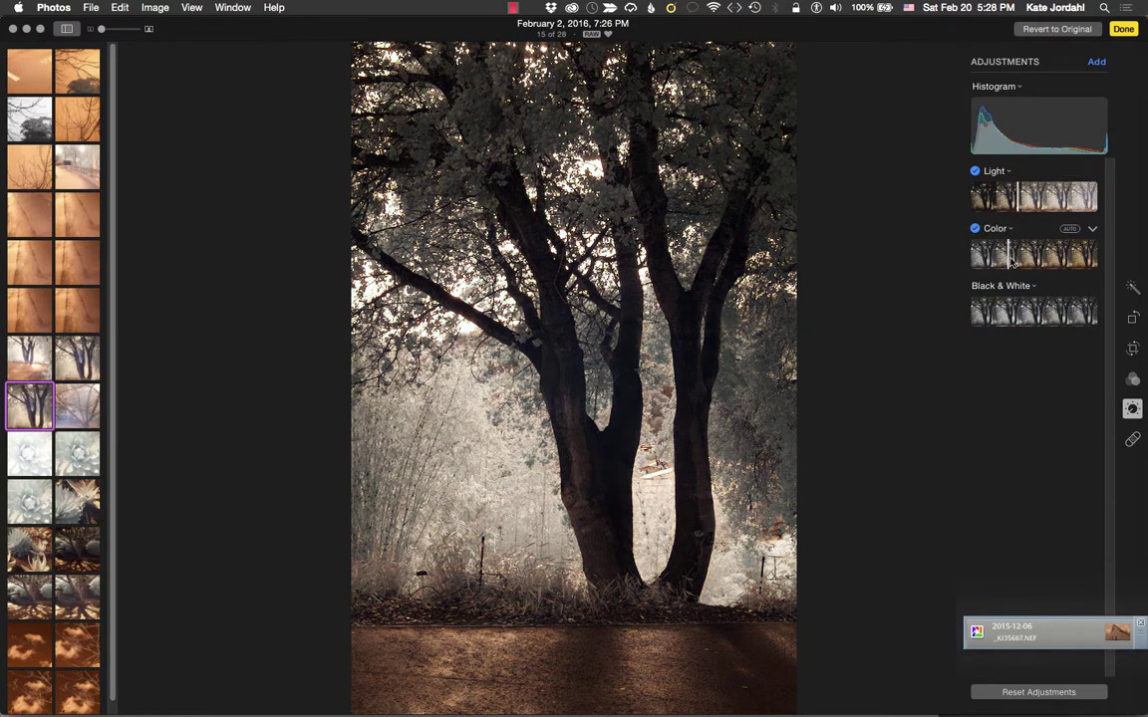
{"action": "left_click", "coordinate": [1052, 261]}
{"action": "left_click_drag", "start_coordinate": [1052, 261], "coordinate": [1034, 261]}
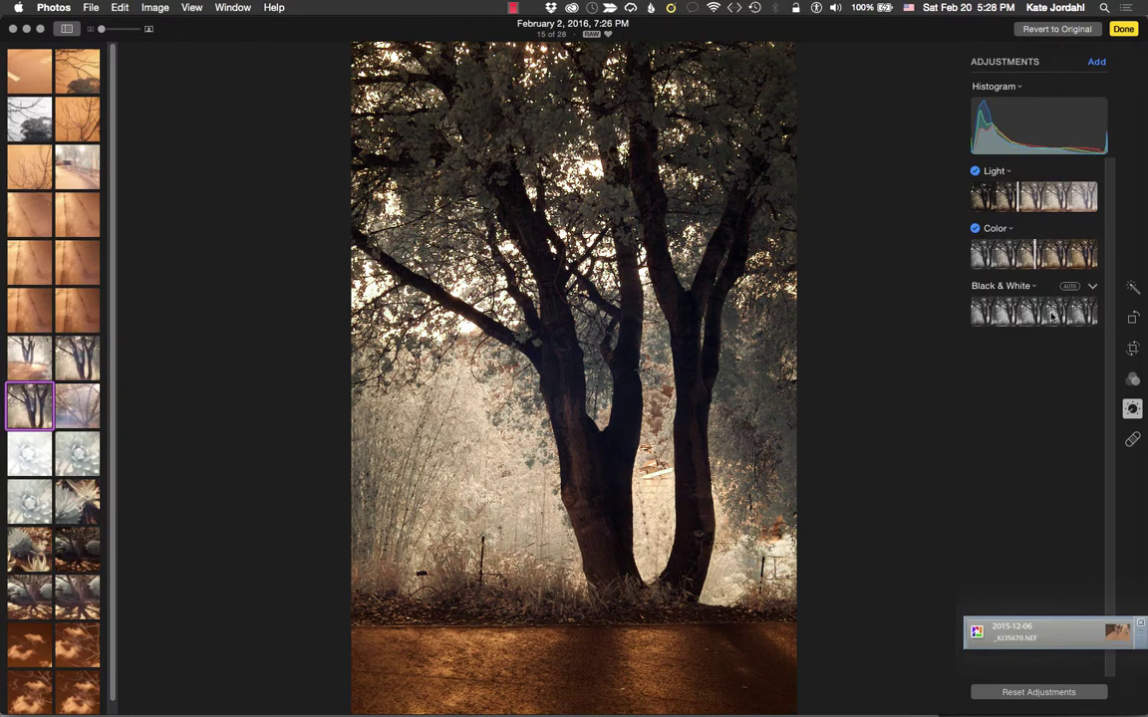
- Try the automatic Black & White adjustment on the photo and revert to the original
{"action": "left_click", "coordinate": [1068, 286]}
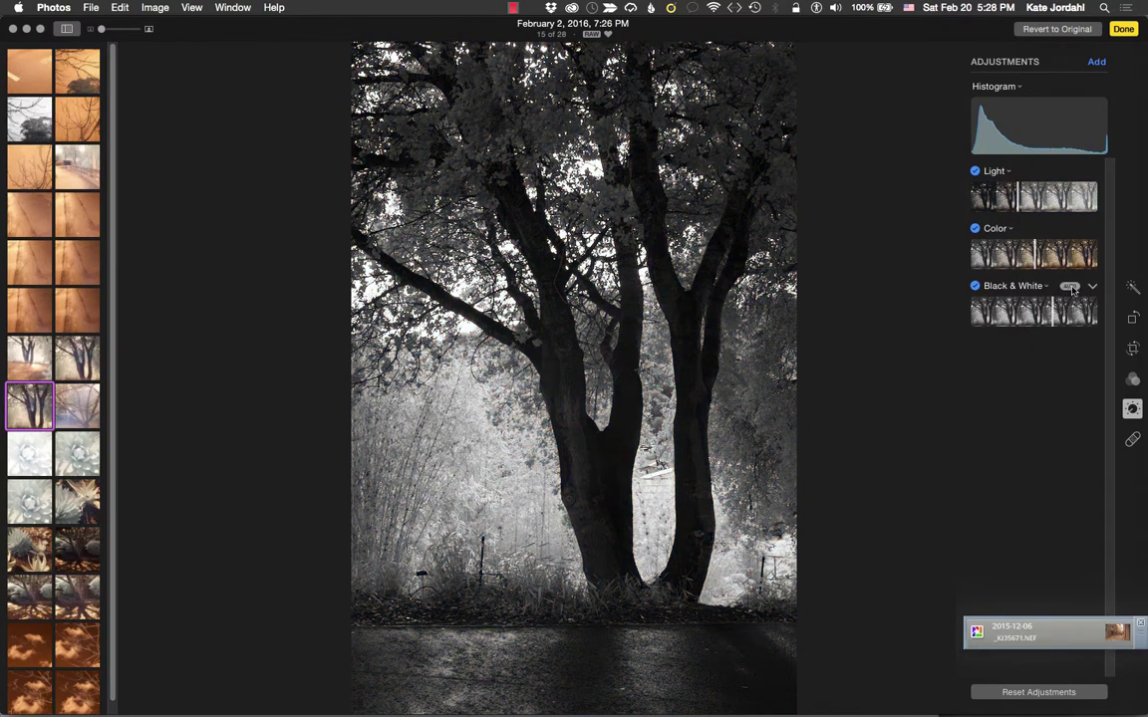
{"action": "left_click", "coordinate": [1069, 286]}
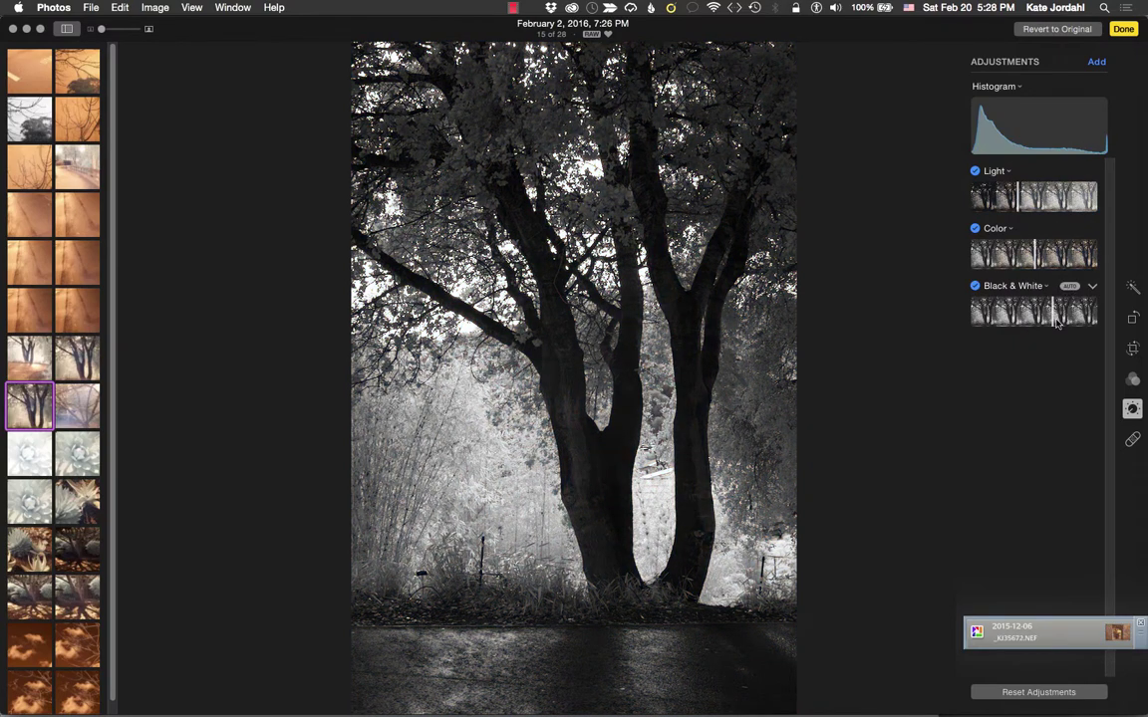
{"action": "left_click", "coordinate": [1058, 27]}
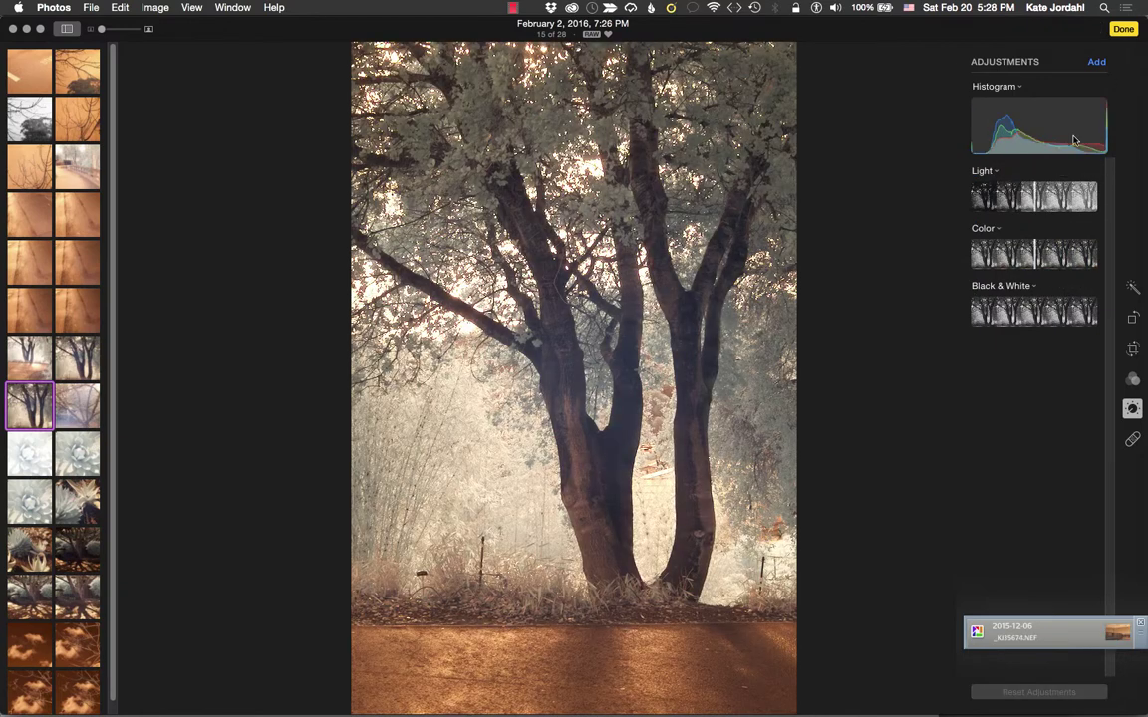
- Enlarge the Retouch brush slightly and remove the small dark spot above the grass left of the trees
{"action": "left_click", "coordinate": [1134, 442]}
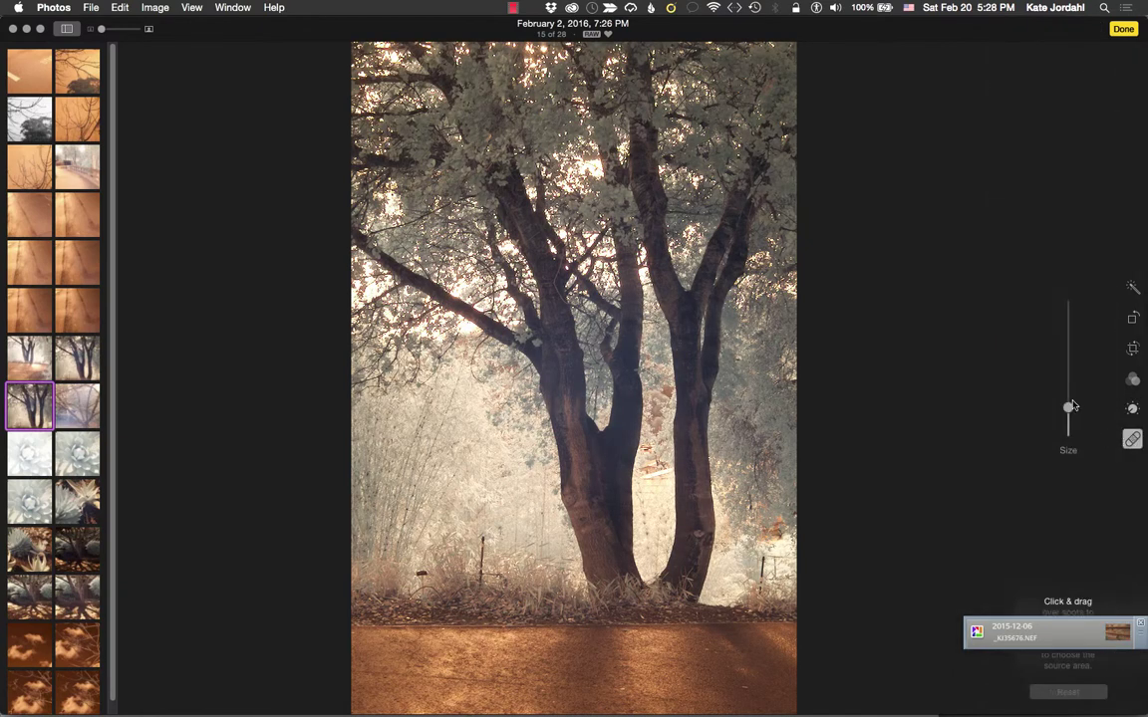
{"action": "left_click_drag", "start_coordinate": [1069, 407], "coordinate": [1069, 389]}
{"action": "left_click", "coordinate": [421, 572]}
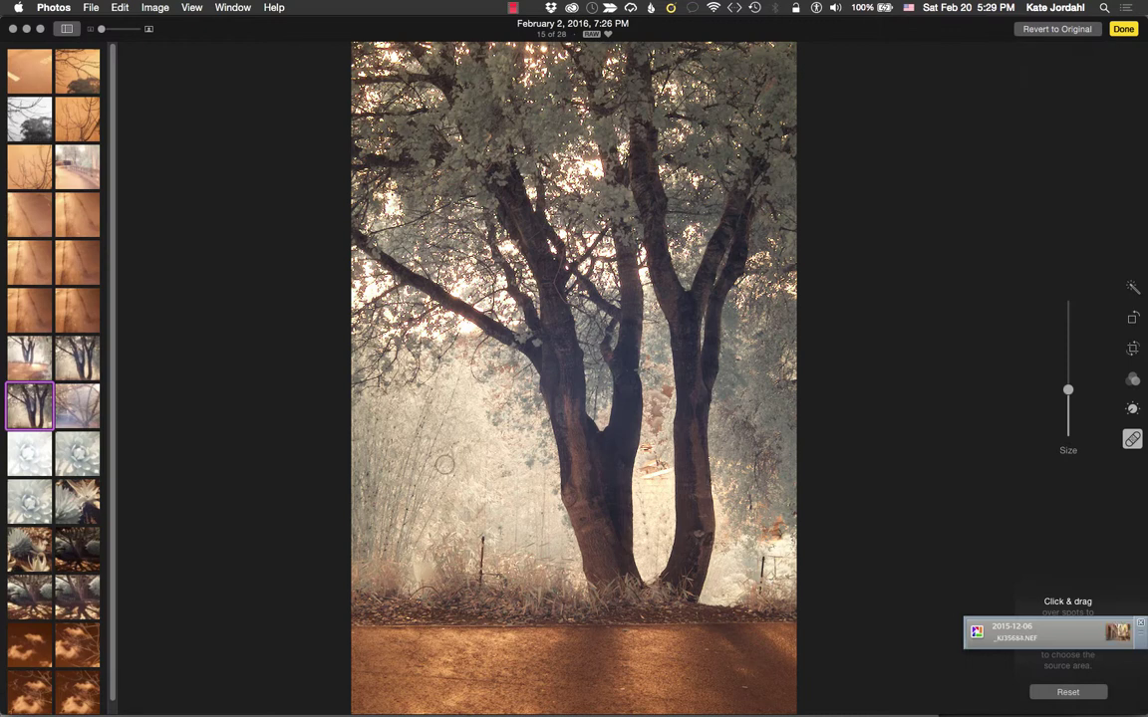
- Try retouching the long branch reaching out left of the tree trunks, and revert the photo to the original
{"action": "left_click_drag", "start_coordinate": [478, 323], "coordinate": [512, 339]}
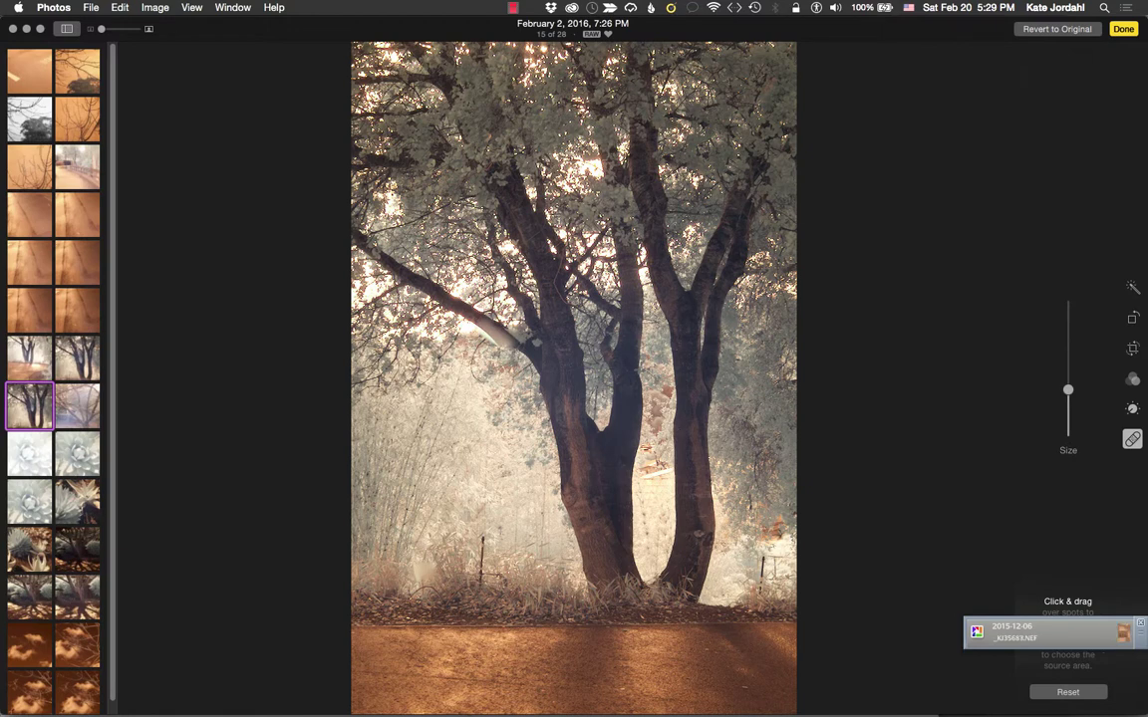
{"action": "left_click", "coordinate": [1054, 30]}
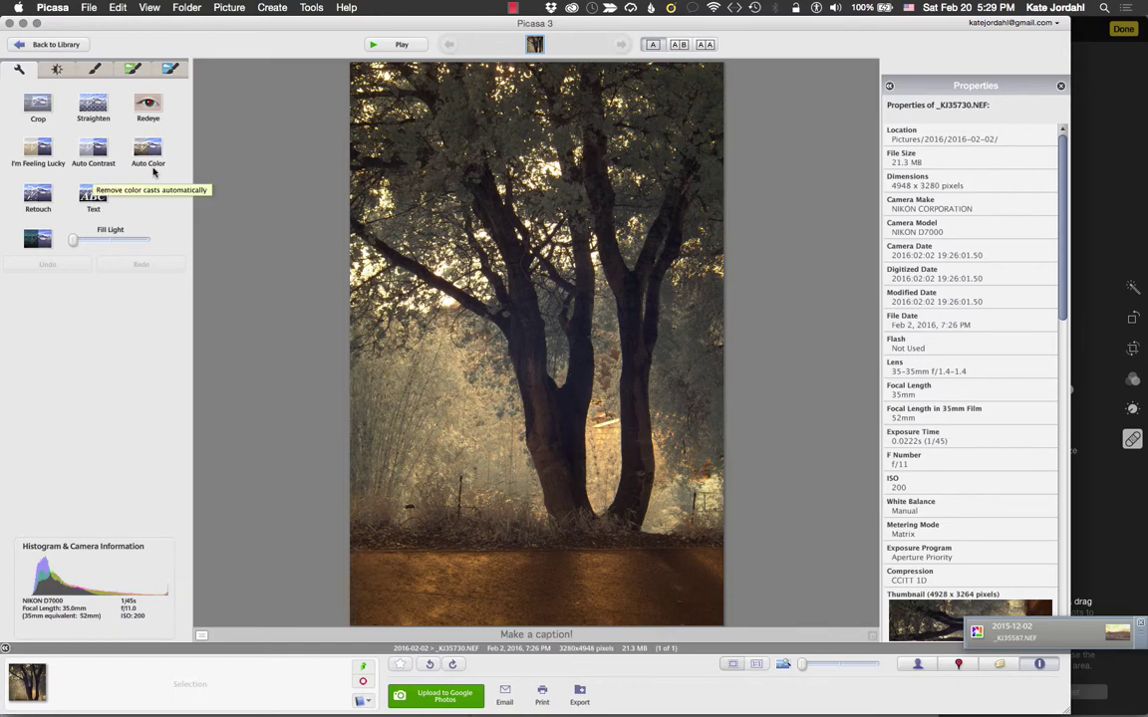
- Quit Picasa to return to the tree photo in Photos
{"action": "left_click", "coordinate": [53, 8]}
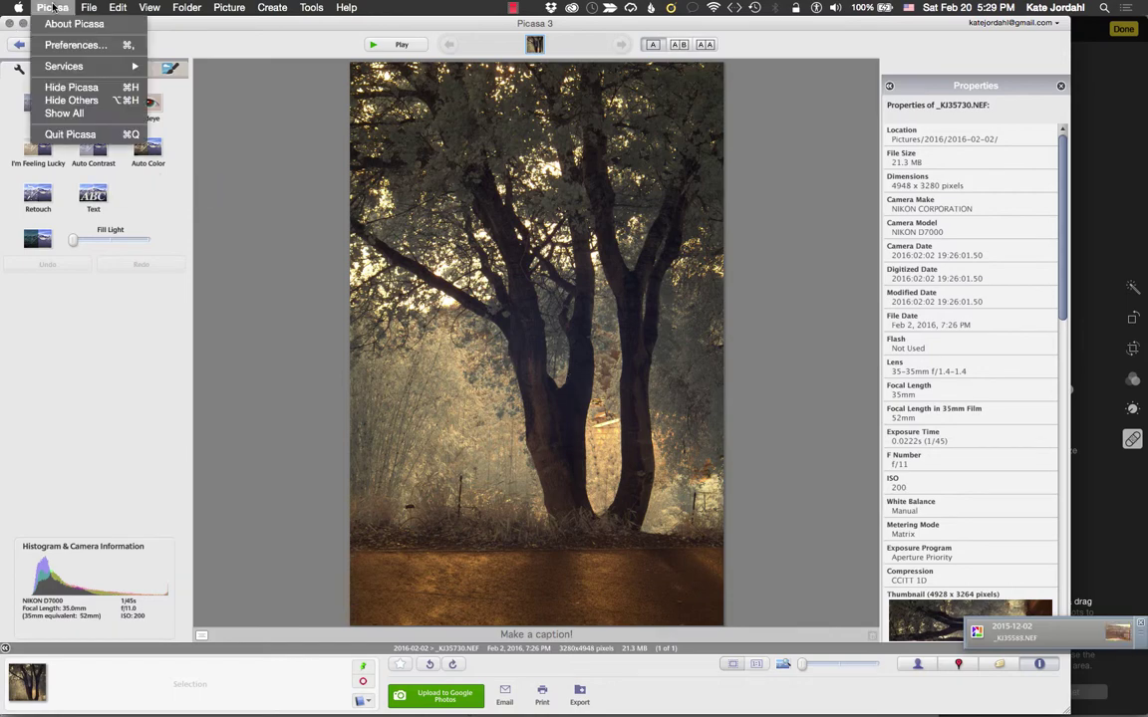
{"action": "left_click", "coordinate": [70, 133]}
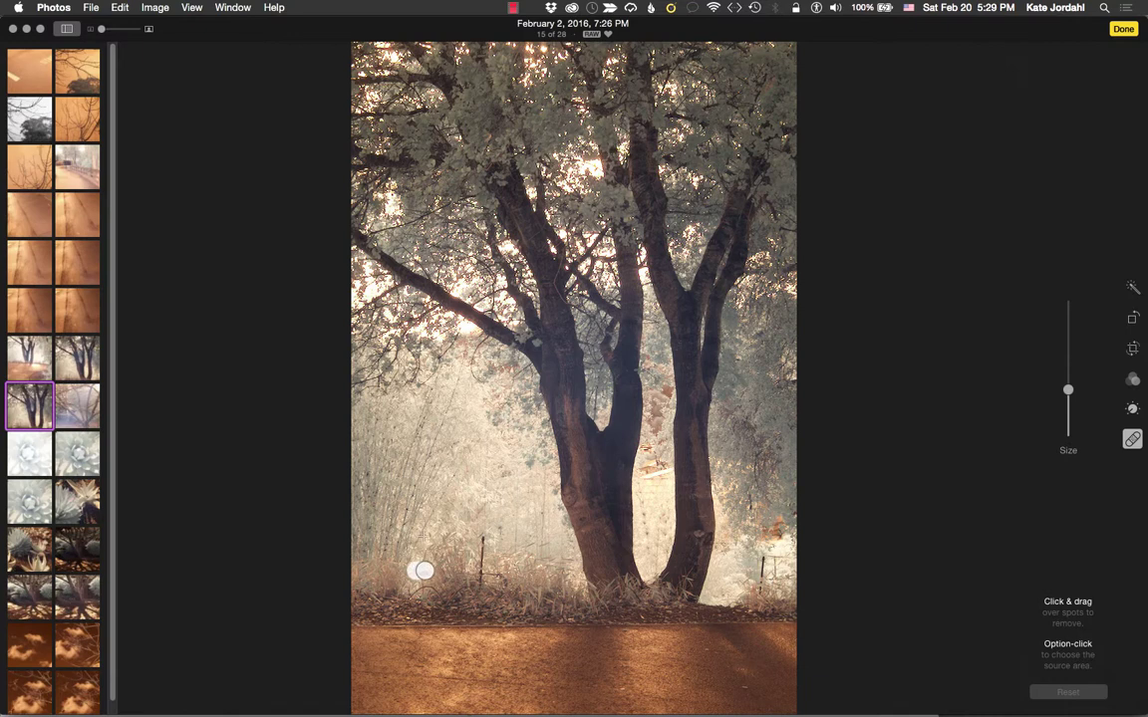
- Retouch away the dark spot above the grass, try removing the post right of the trees, and undo the post removal
{"action": "left_click", "coordinate": [422, 571]}
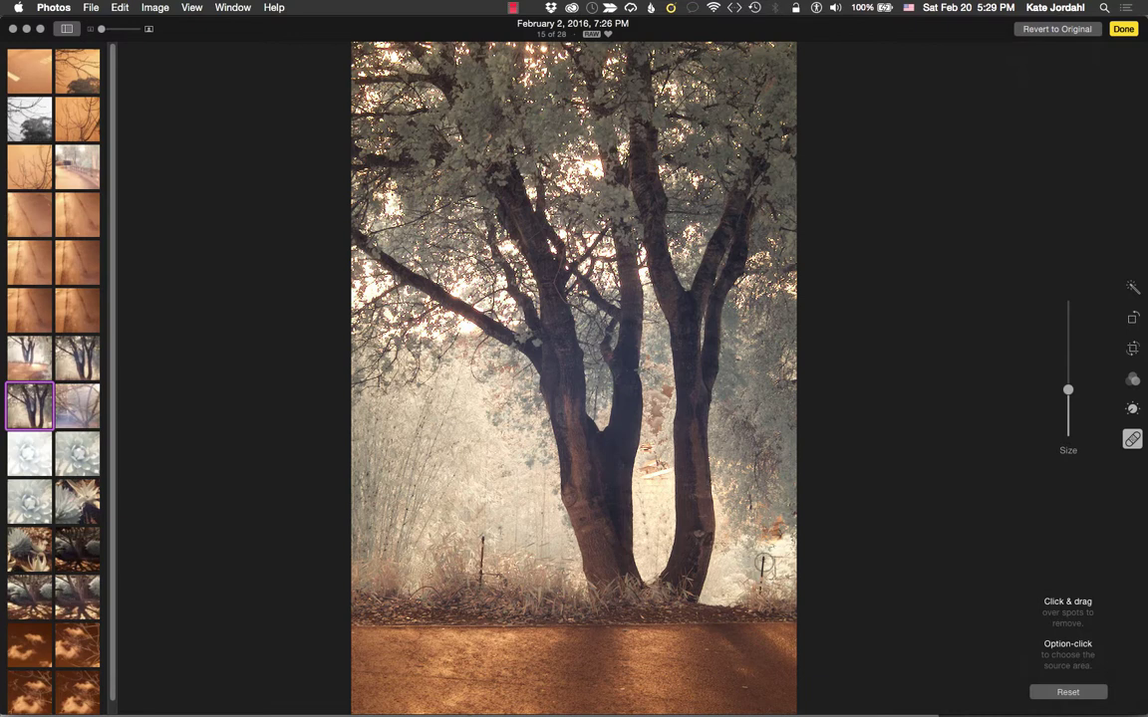
{"action": "left_click_drag", "start_coordinate": [761, 554], "coordinate": [764, 604]}
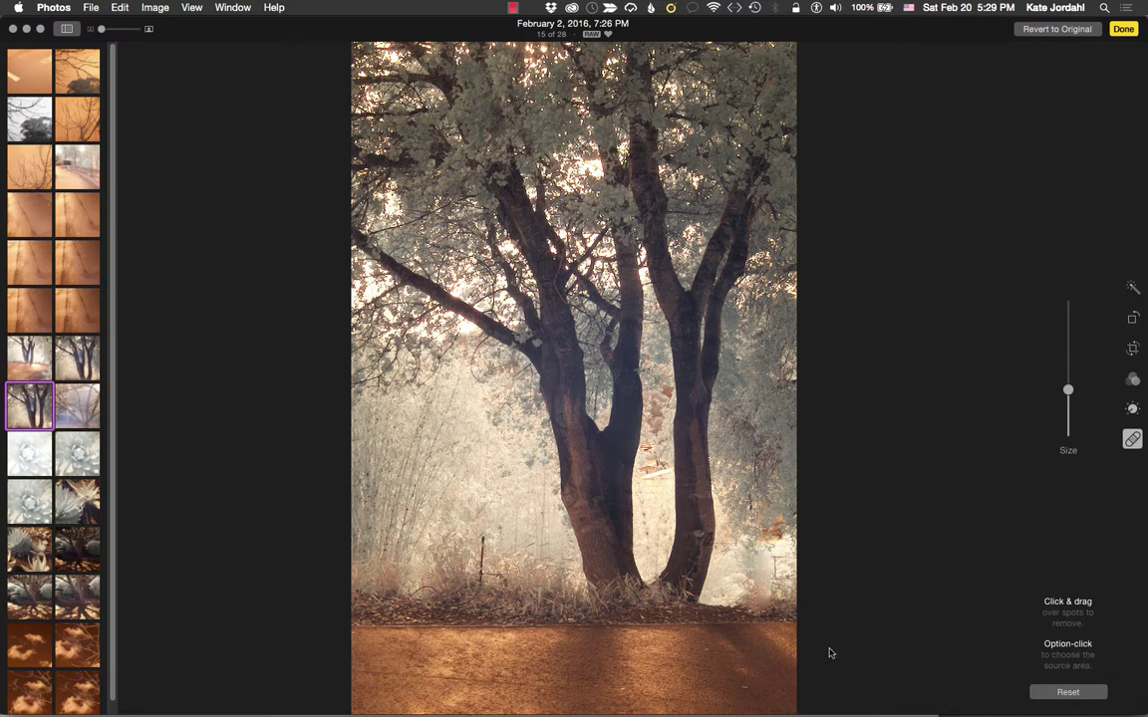
{"action": "key", "text": "super+z"}
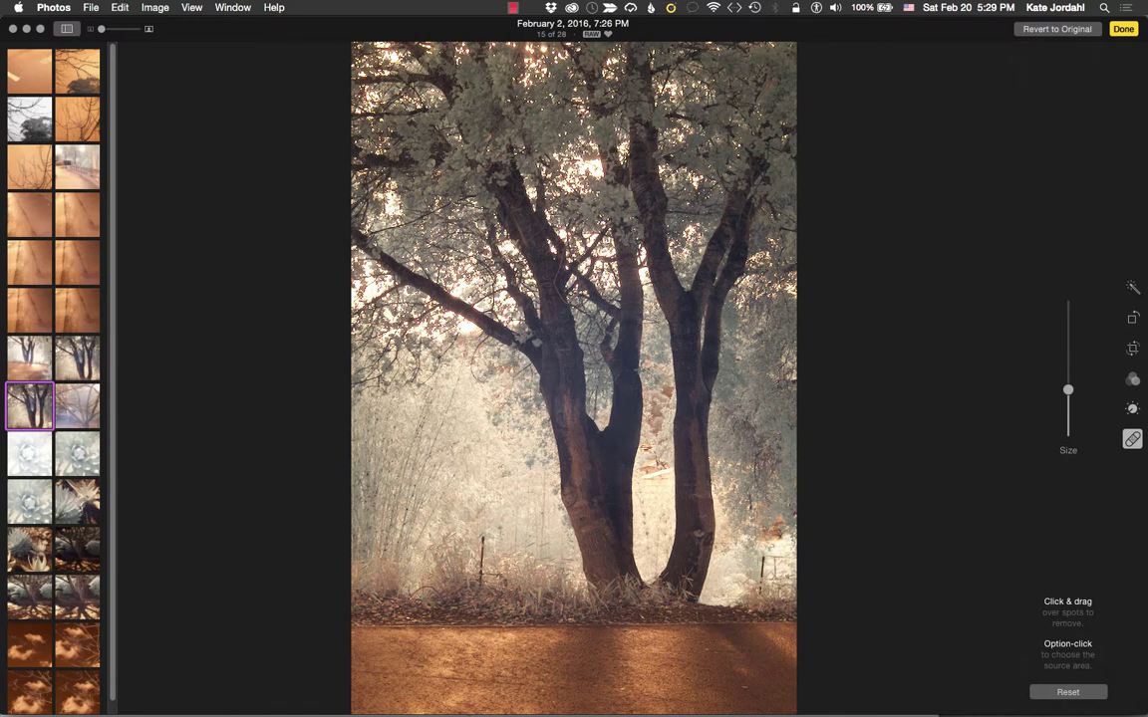
- Try retouching the post right of the trees with a smaller brush, and revert the photo to the original
{"action": "key", "text": "bracketleft"}
{"action": "key", "text": "bracketleft"}
{"action": "left_click_drag", "start_coordinate": [762, 563], "coordinate": [762, 594]}
{"action": "left_click", "coordinate": [1056, 29]}
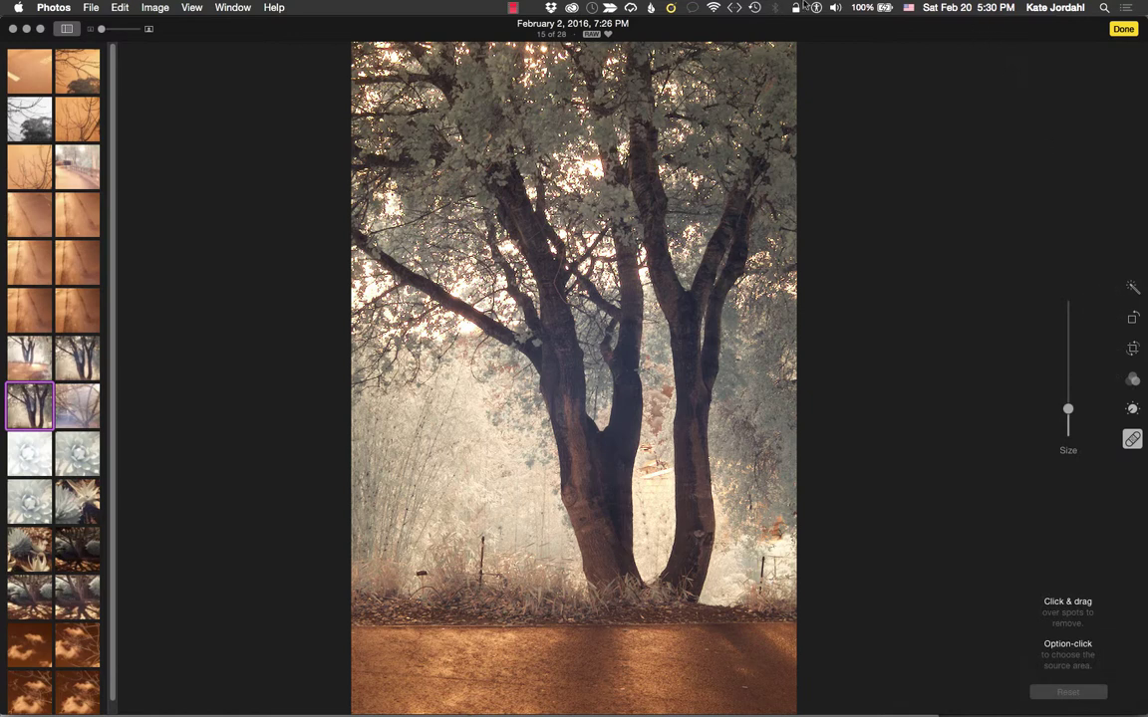
- Open the Keyword Manager to look at the available keywords, and close it
{"action": "left_click", "coordinate": [156, 8]}
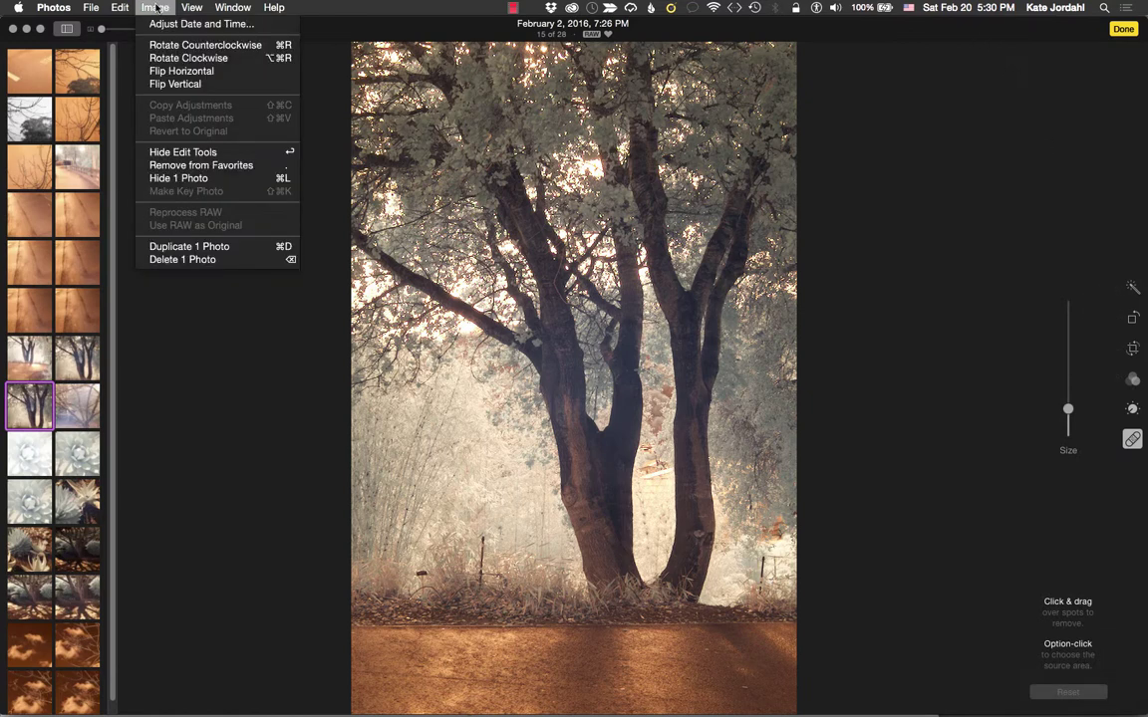
{"action": "mouse_move", "coordinate": [118, 7]}
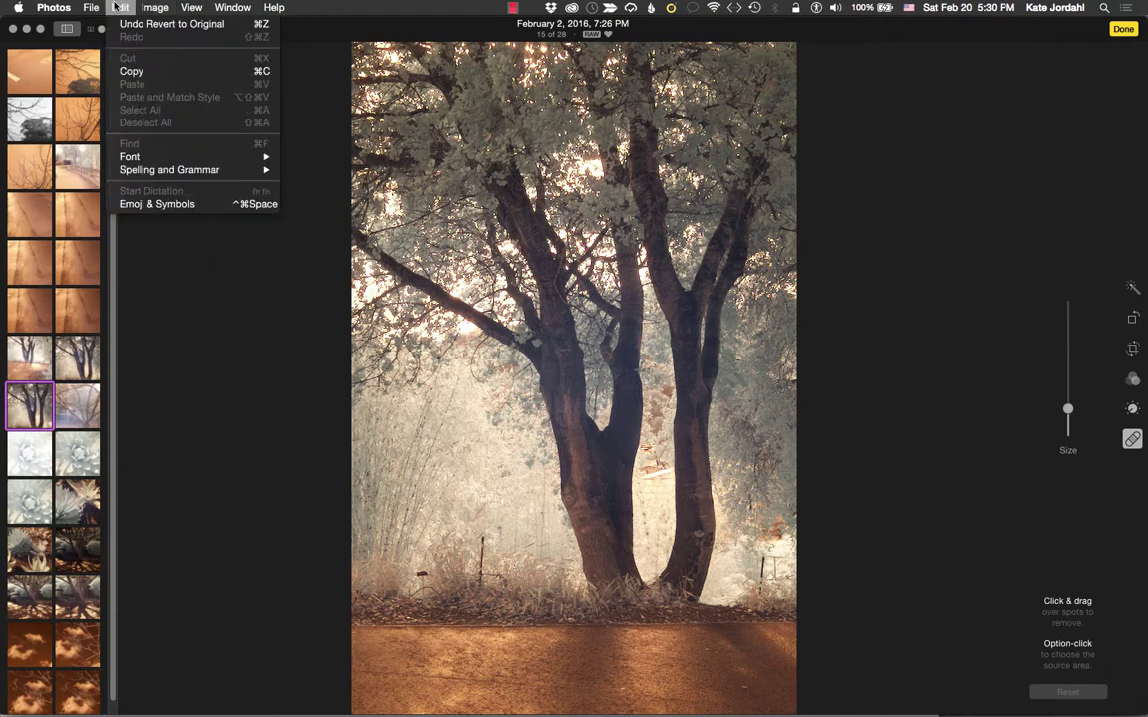
{"action": "mouse_move", "coordinate": [195, 7]}
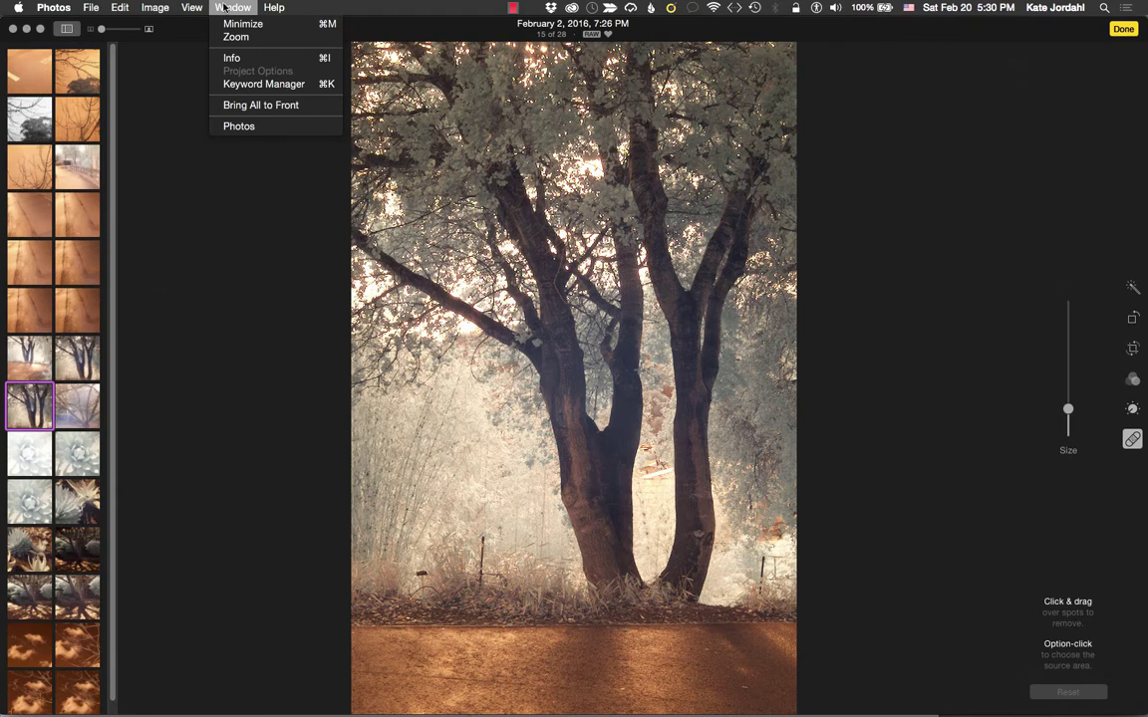
{"action": "left_click", "coordinate": [237, 84]}
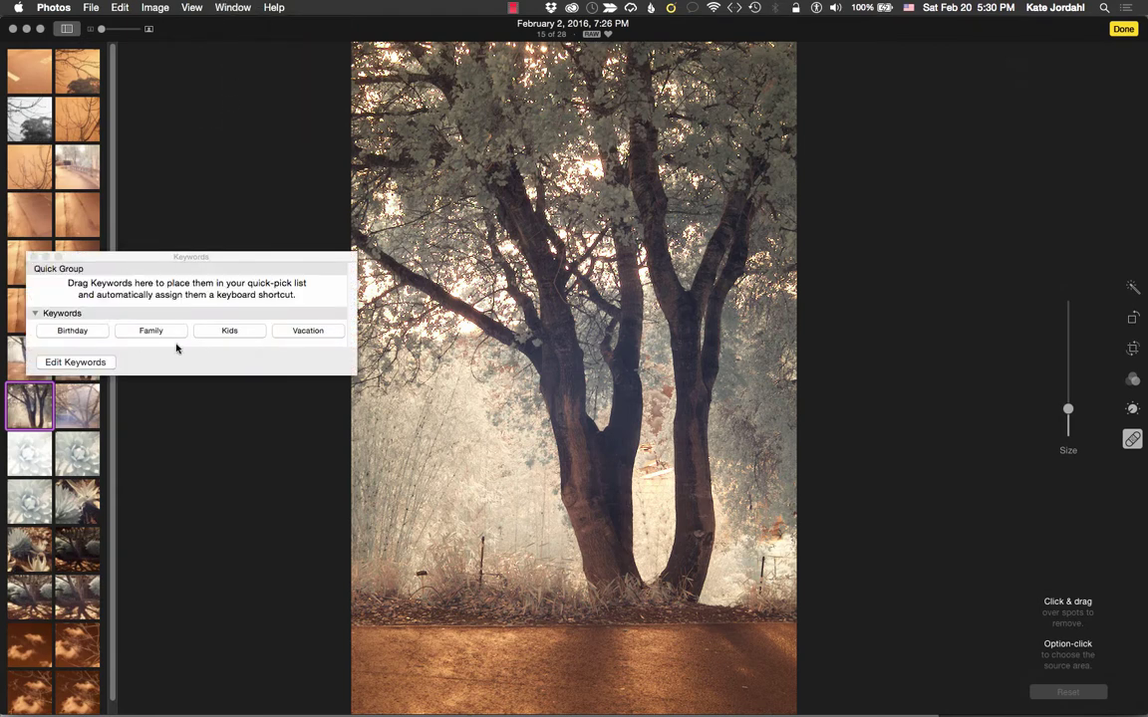
{"action": "left_click", "coordinate": [33, 258]}
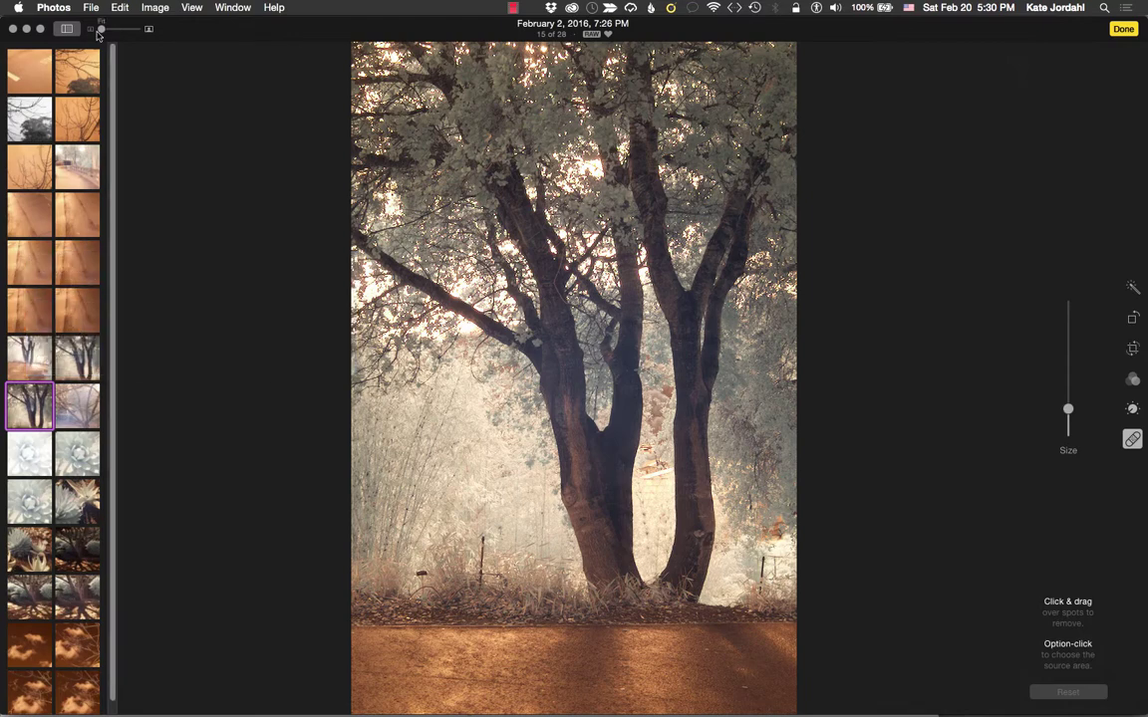
{"action": "left_click", "coordinate": [44, 8]}
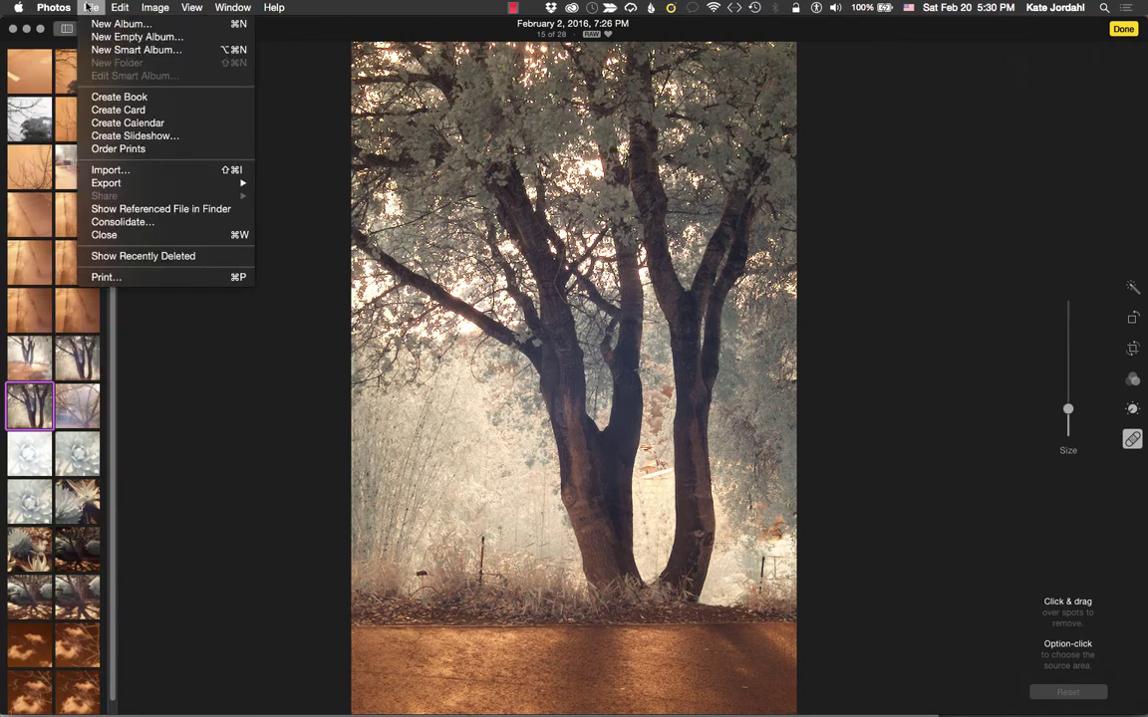
{"action": "left_click", "coordinate": [964, 233]}
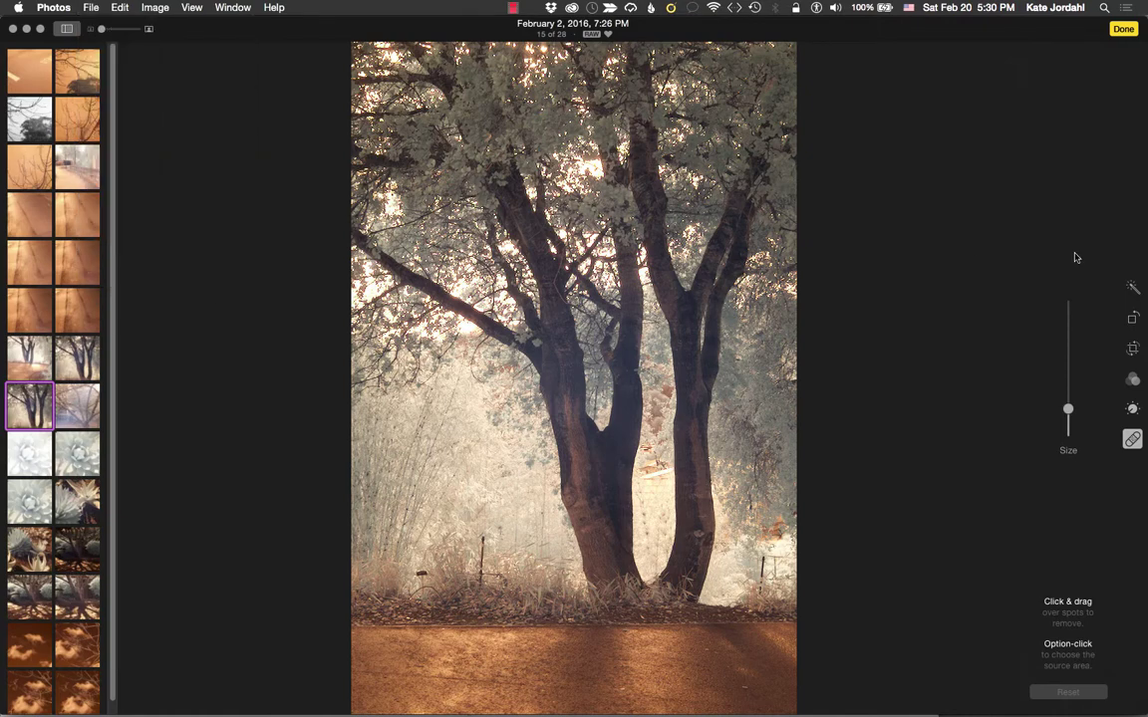
{"action": "left_click", "coordinate": [1126, 8]}
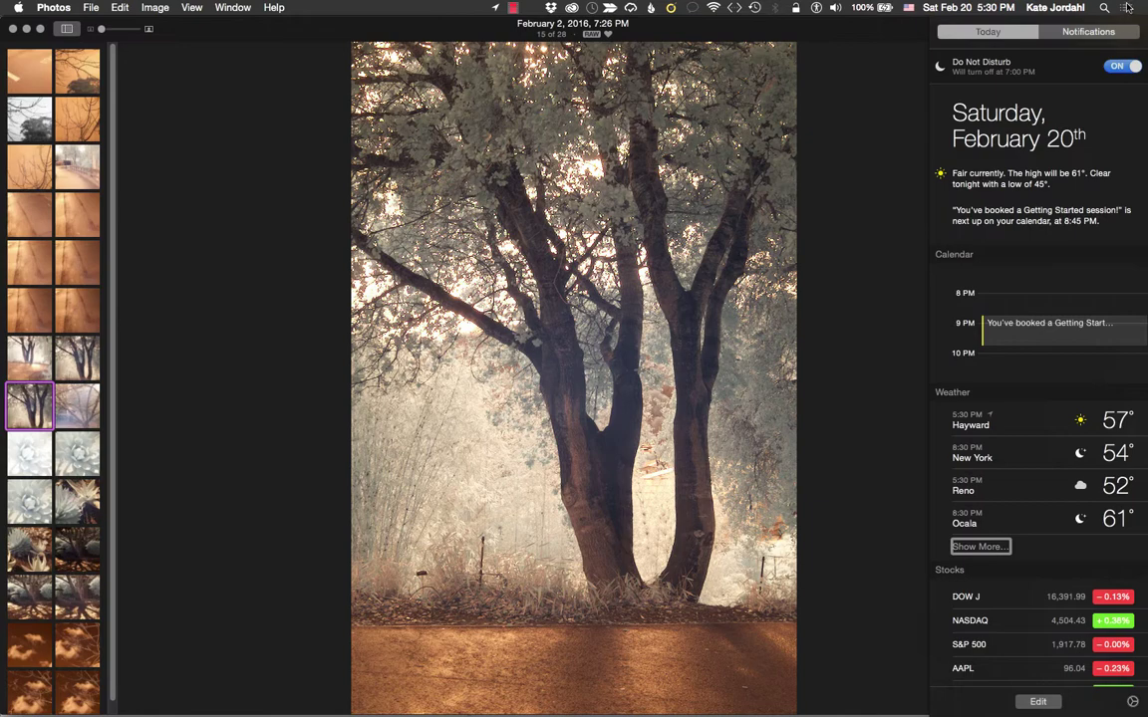
{"action": "left_click", "coordinate": [1126, 8]}
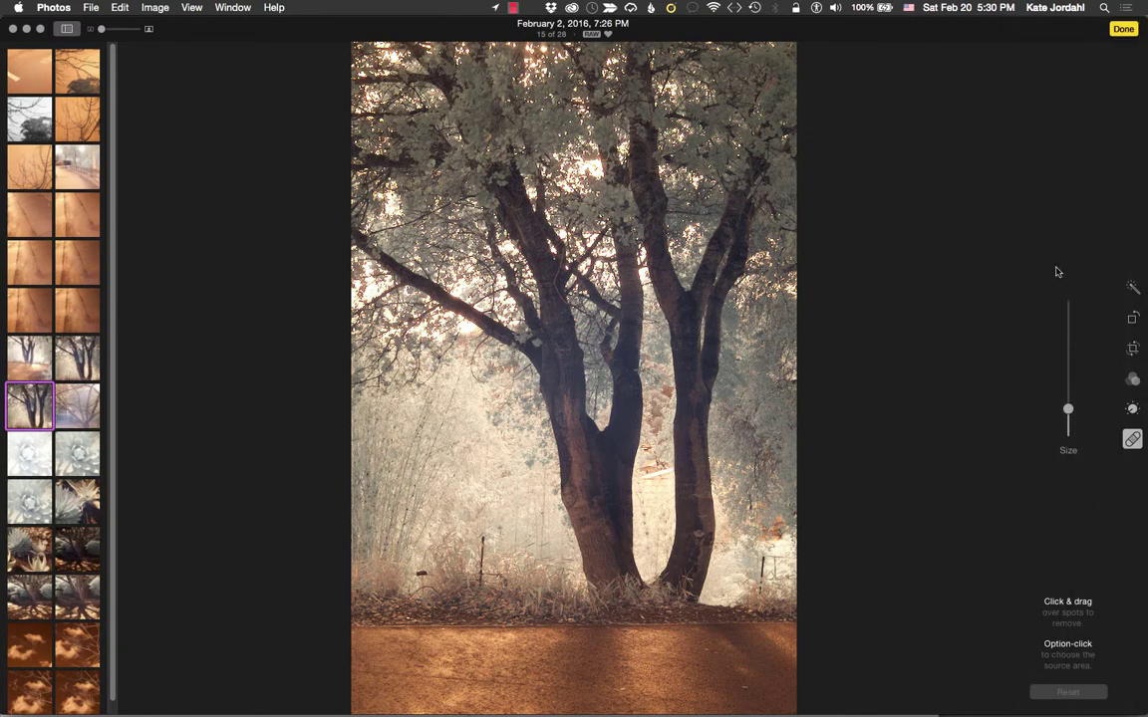
- Reopen the photo for editing, examine the context options around the Enhance, Rotate, Crop and Filters tools, and leave editing
{"action": "mouse_move", "coordinate": [1132, 295]}
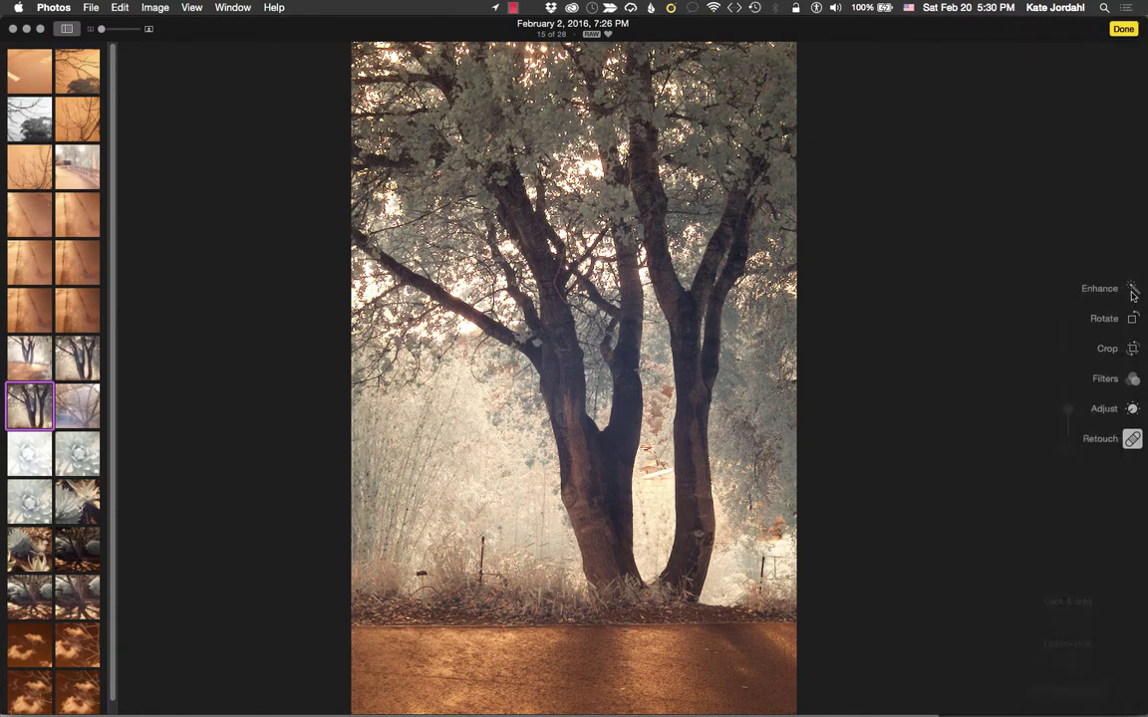
{"action": "key", "text": "Return"}
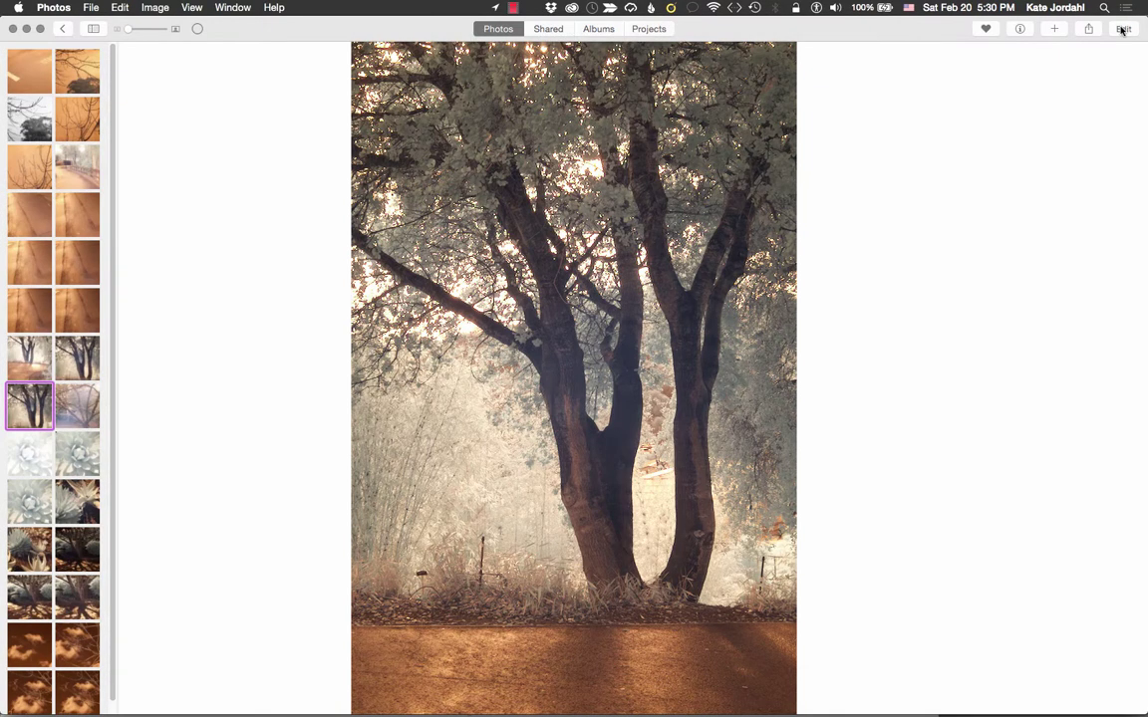
{"action": "left_click", "coordinate": [1122, 29]}
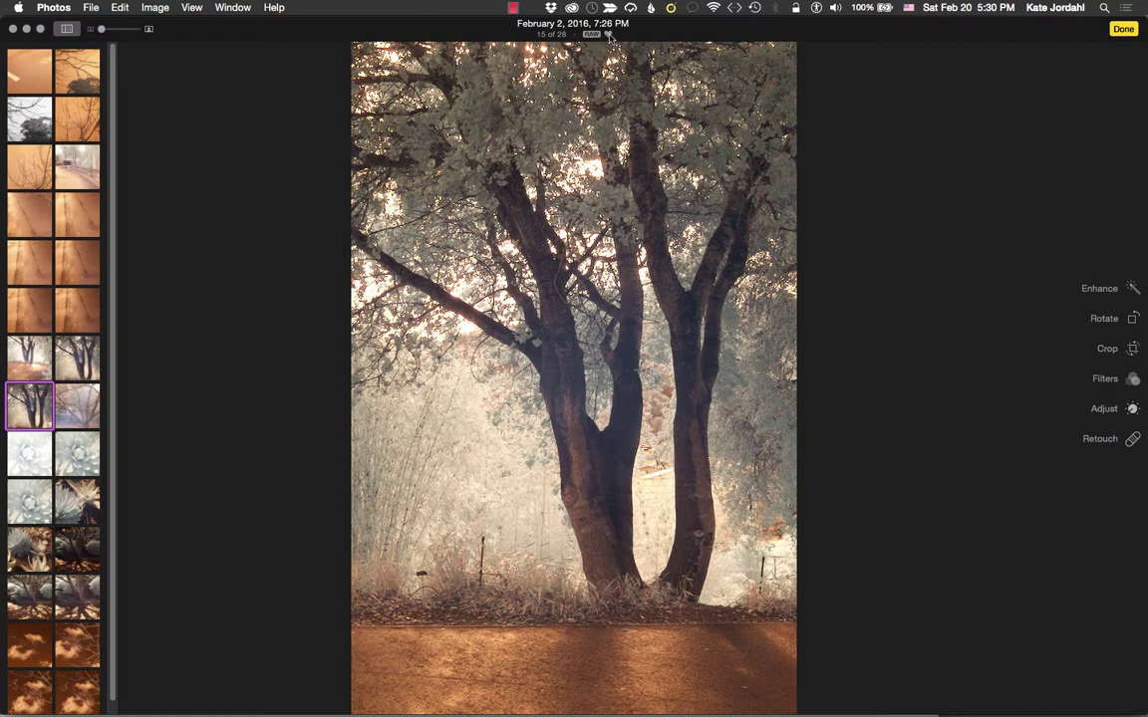
{"action": "right_click", "coordinate": [1099, 293]}
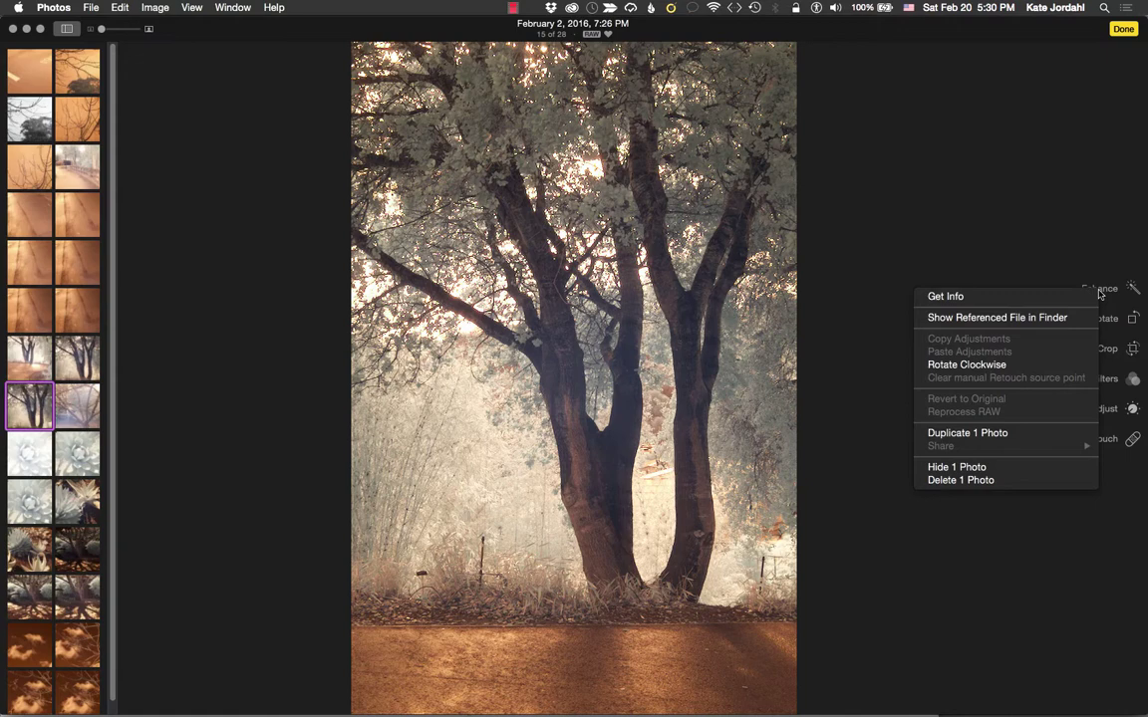
{"action": "right_click", "coordinate": [1100, 319]}
{"action": "right_click", "coordinate": [1100, 321]}
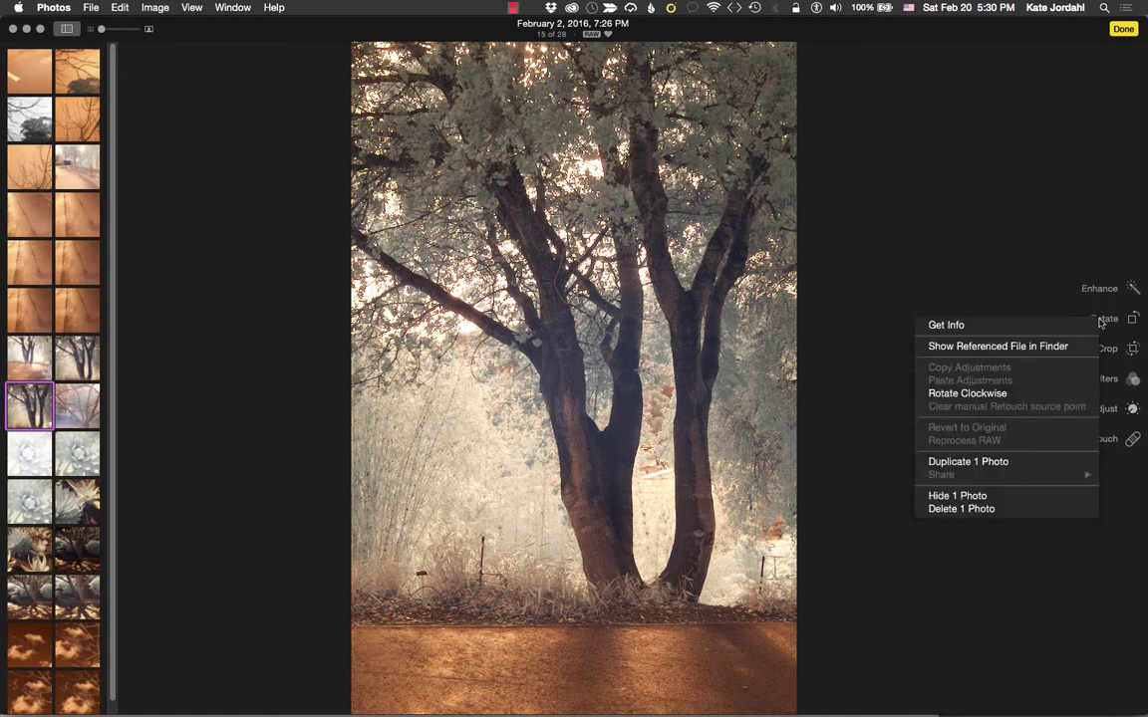
{"action": "left_click", "coordinate": [1100, 321]}
{"action": "left_click", "coordinate": [1106, 349]}
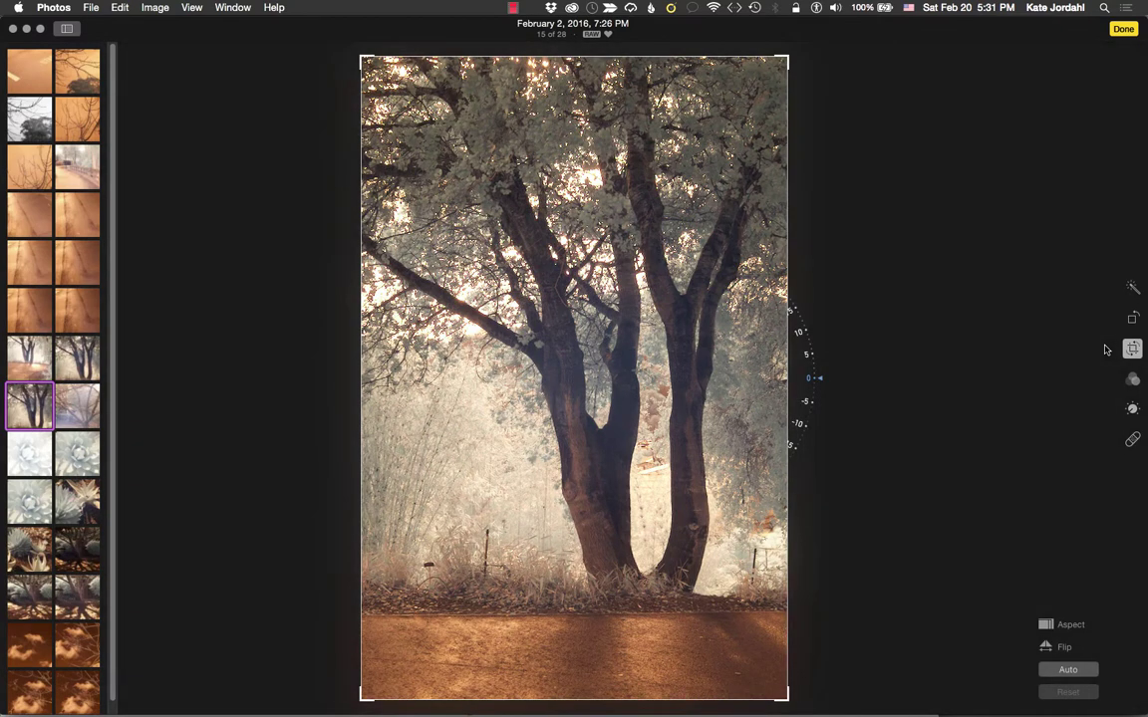
{"action": "right_click", "coordinate": [1105, 350]}
{"action": "right_click", "coordinate": [1128, 374]}
{"action": "left_click", "coordinate": [1131, 381]}
{"action": "right_click", "coordinate": [1131, 381]}
{"action": "left_click", "coordinate": [1045, 271]}
{"action": "left_click", "coordinate": [1124, 29]}
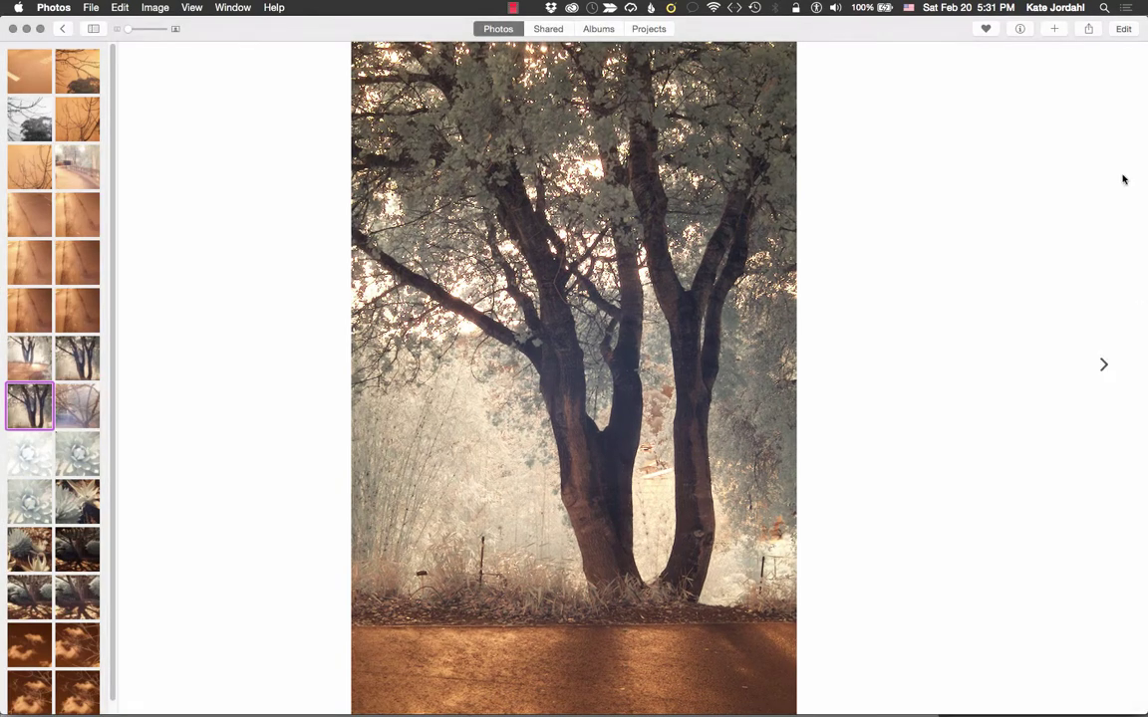
- Reopen the tree photo for editing and add the Sharpen and Definition adjustments
{"action": "left_click", "coordinate": [1123, 28]}
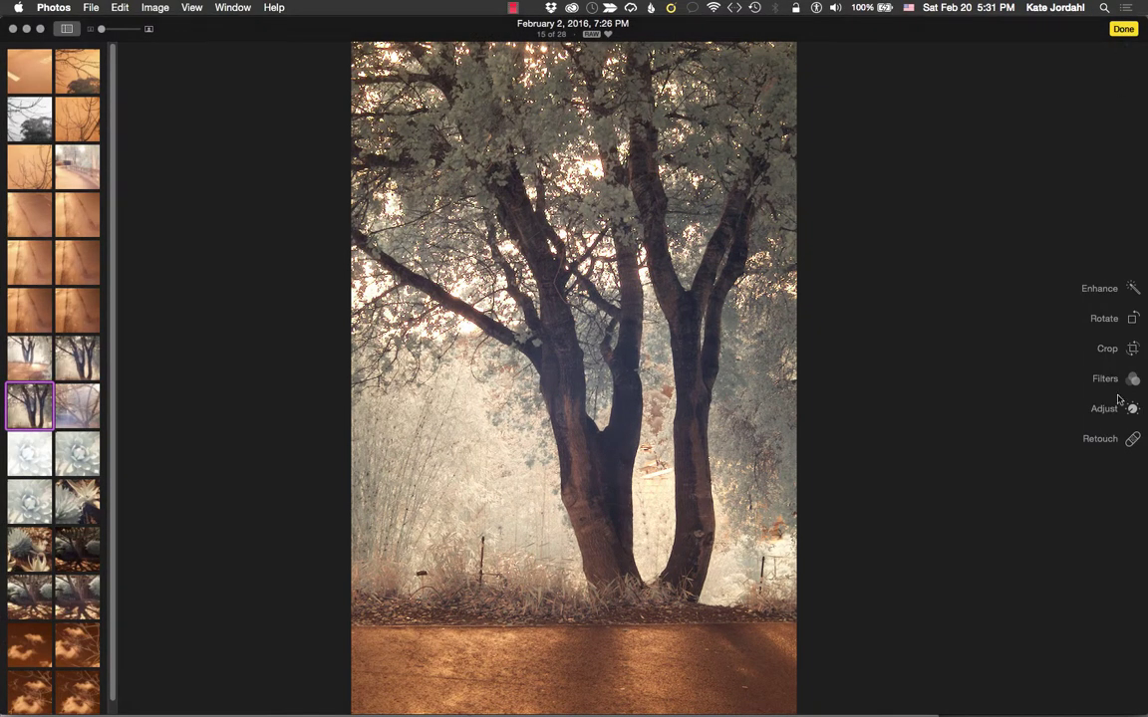
{"action": "left_click", "coordinate": [1132, 410]}
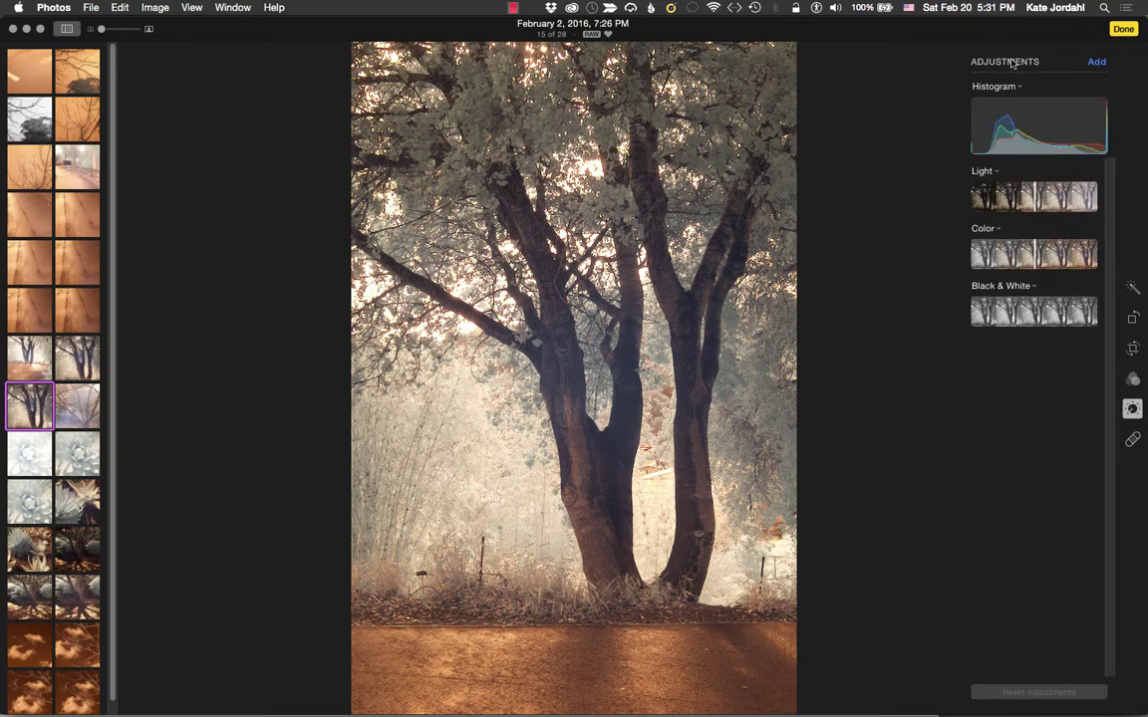
{"action": "left_click", "coordinate": [1098, 62]}
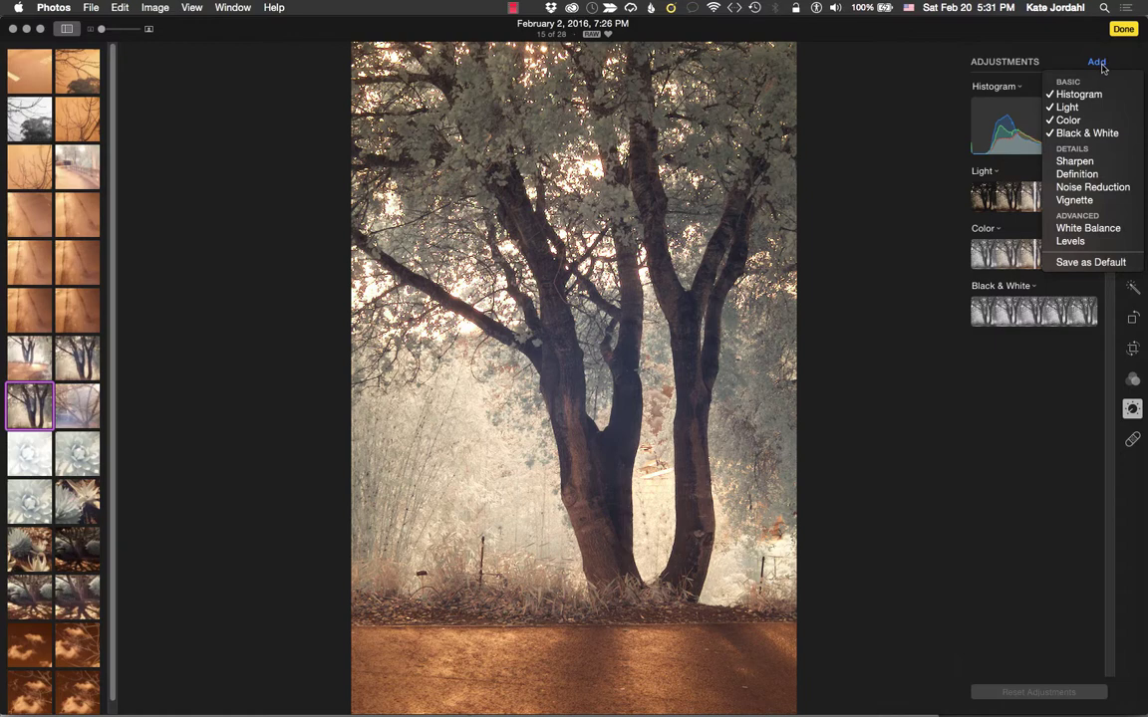
{"action": "left_click", "coordinate": [1076, 160]}
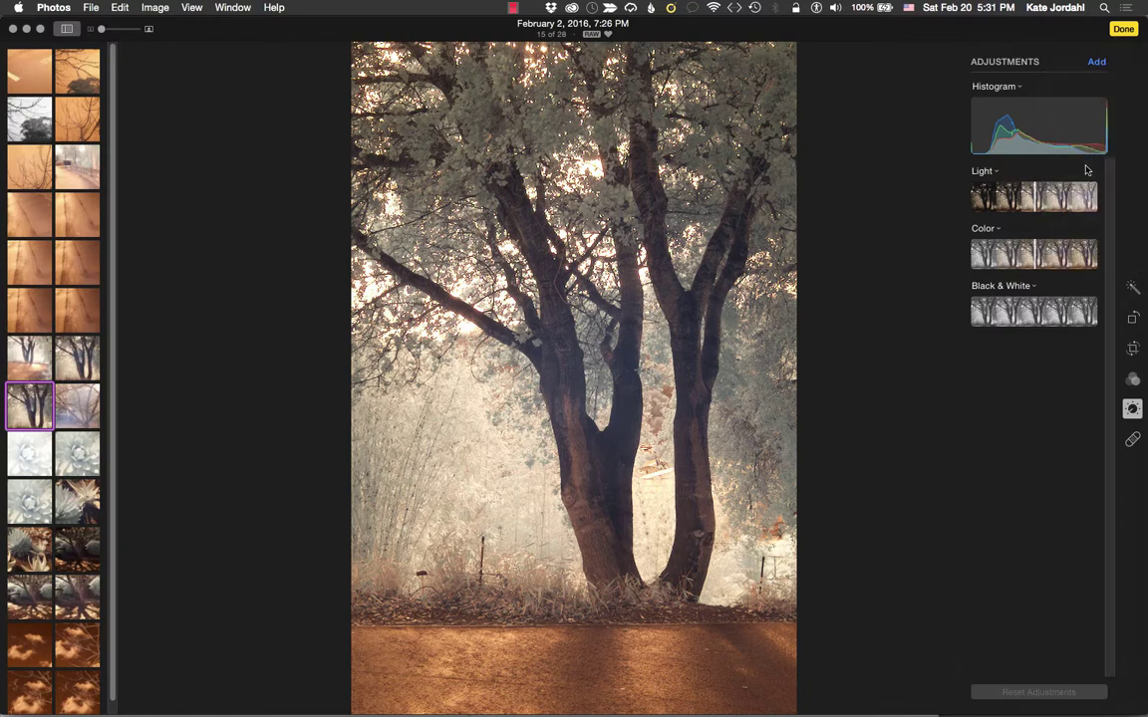
{"action": "left_click", "coordinate": [1096, 61]}
{"action": "left_click", "coordinate": [1090, 177]}
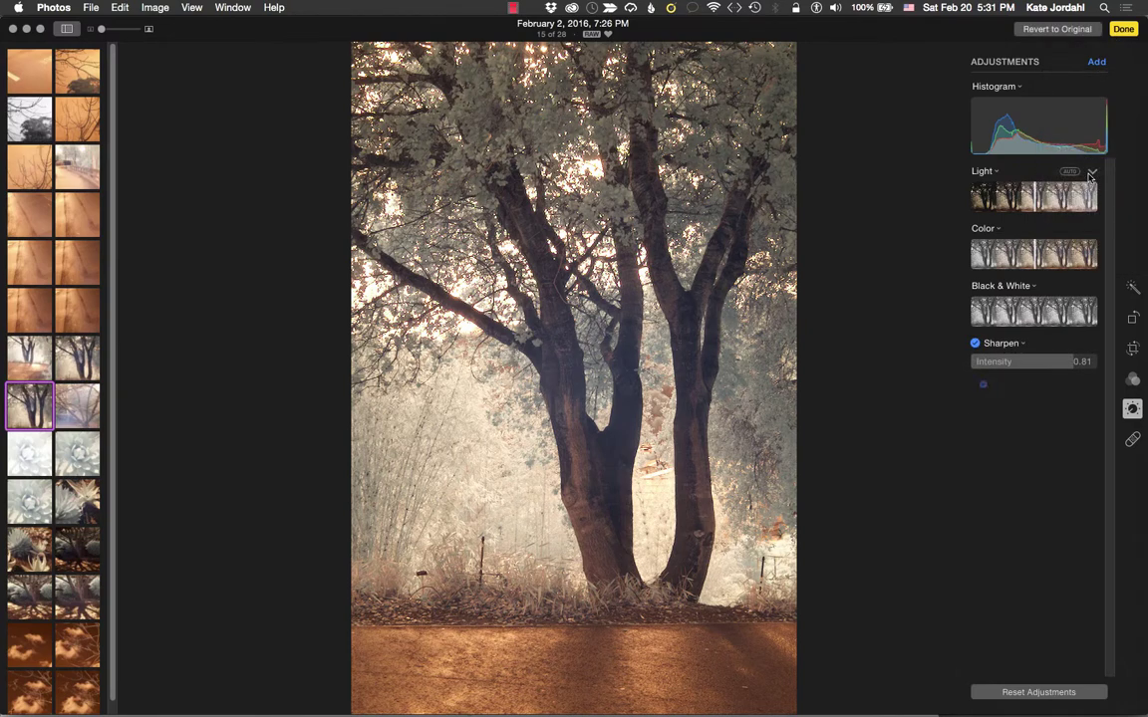
- Add the Noise Reduction and Vignette adjustments to the photo
{"action": "left_click", "coordinate": [1096, 62]}
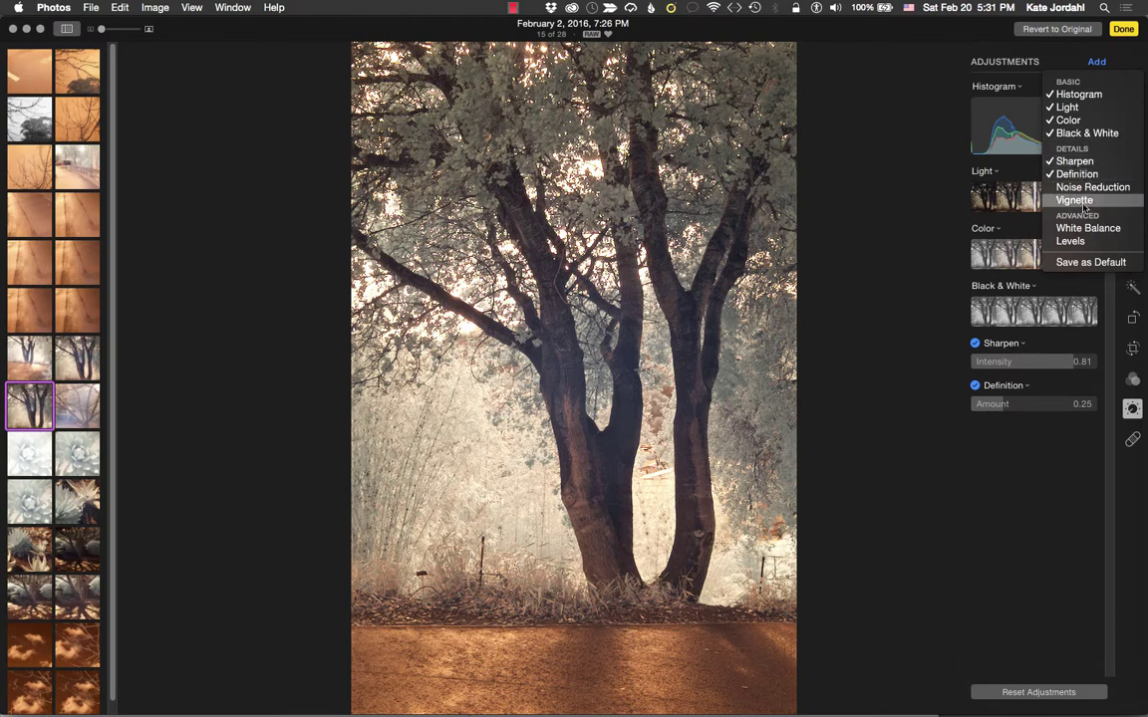
{"action": "left_click", "coordinate": [1087, 188]}
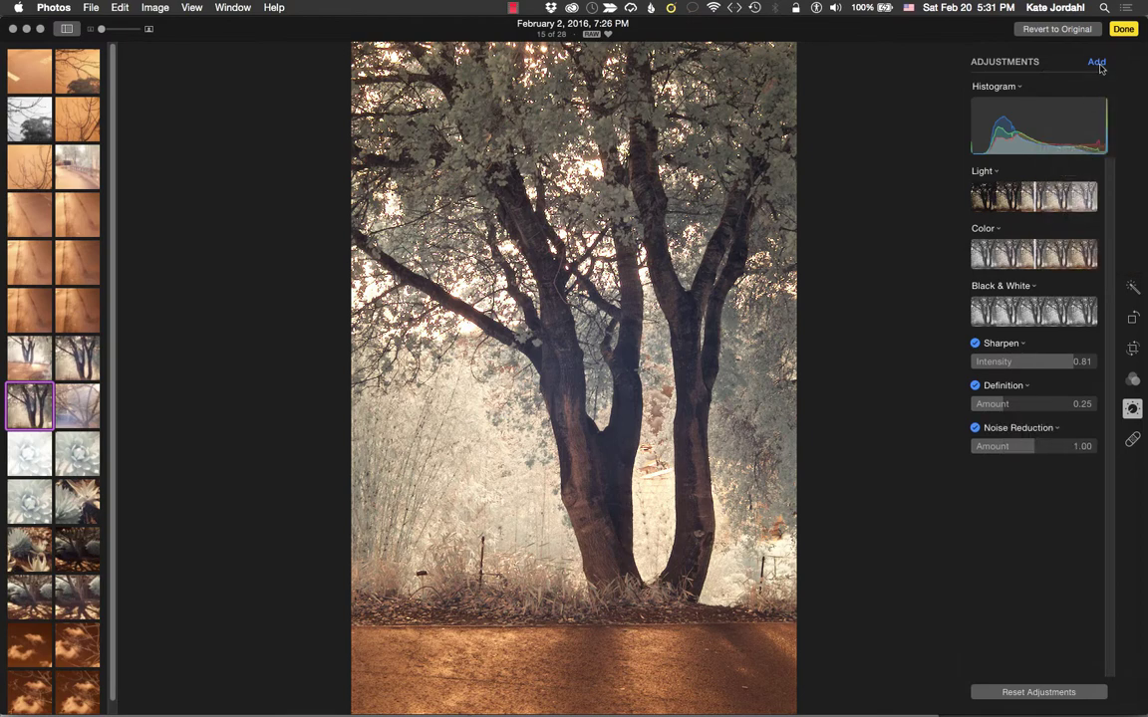
{"action": "left_click", "coordinate": [1096, 62]}
{"action": "left_click", "coordinate": [1085, 197]}
- Add the advanced White Balance and Levels adjustments to the photo
{"action": "left_click", "coordinate": [1096, 61]}
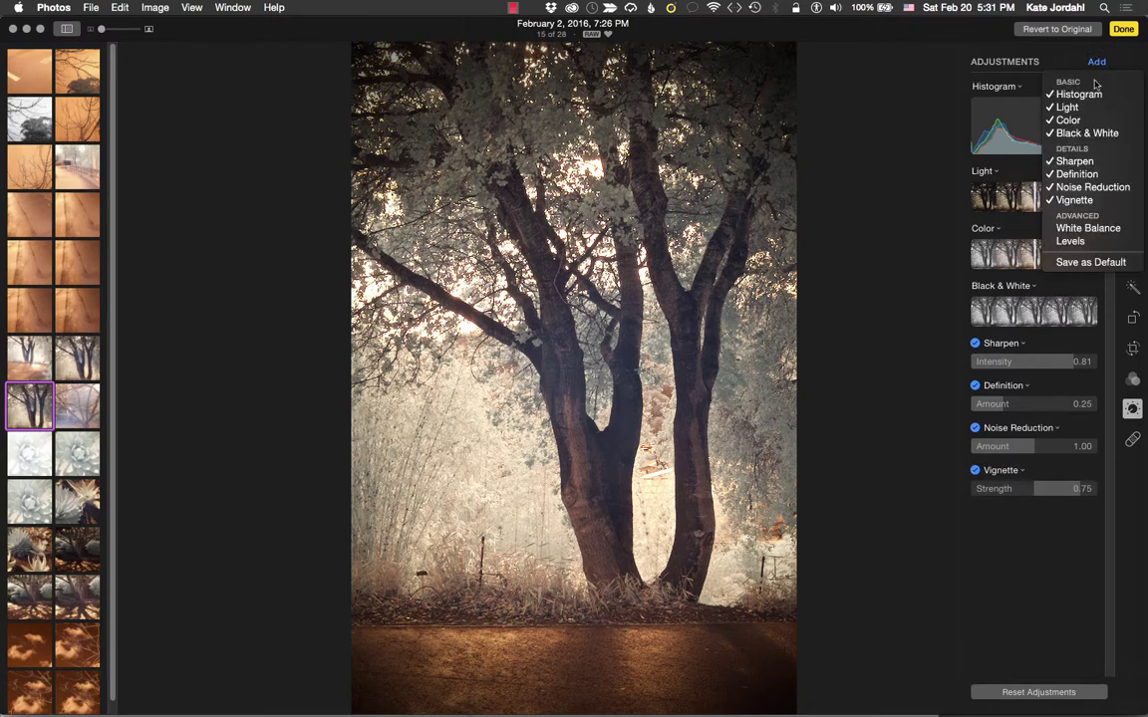
{"action": "left_click", "coordinate": [1093, 229]}
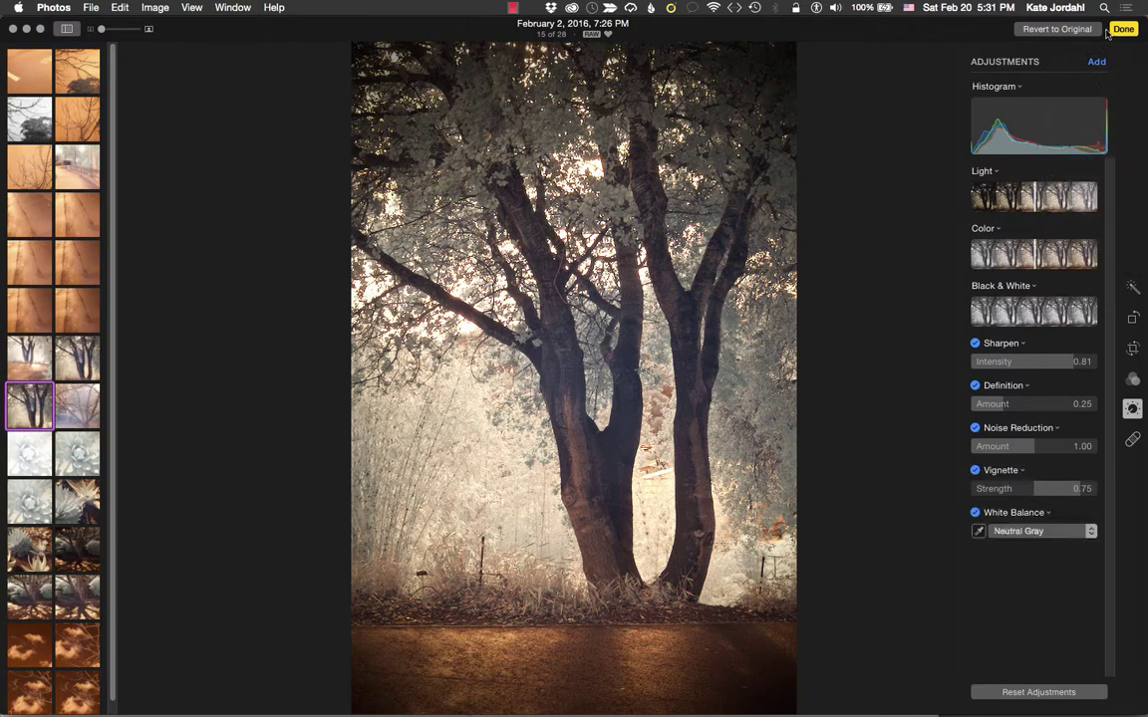
{"action": "left_click", "coordinate": [1099, 63]}
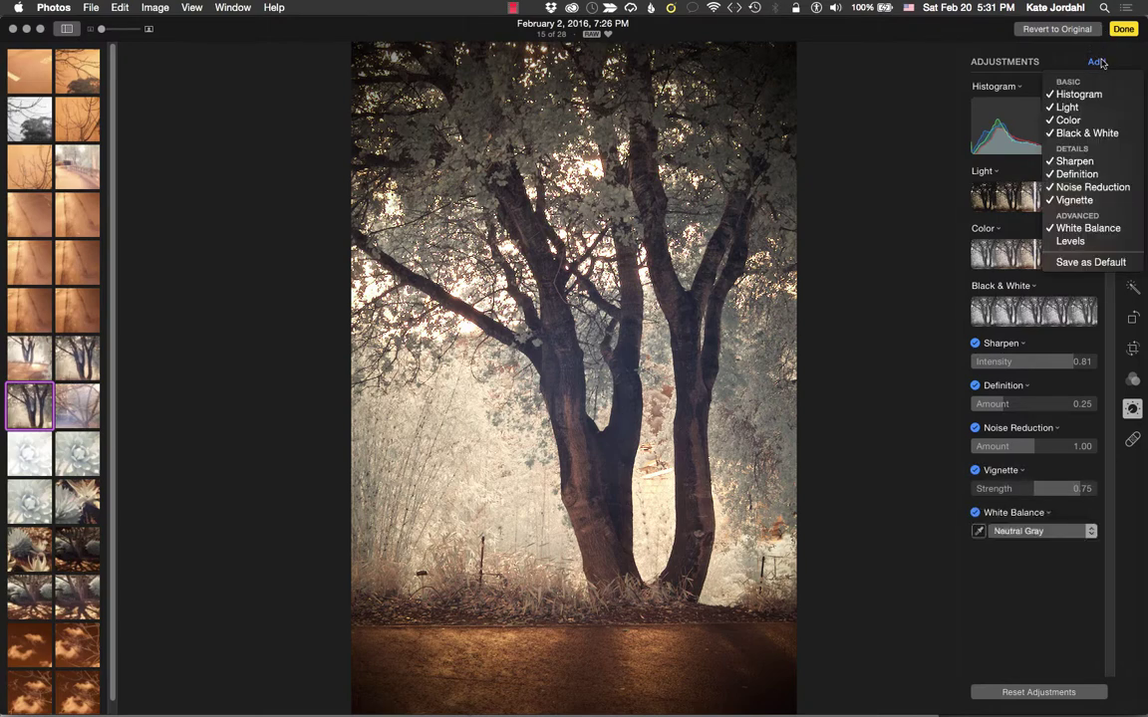
{"action": "left_click", "coordinate": [1084, 240]}
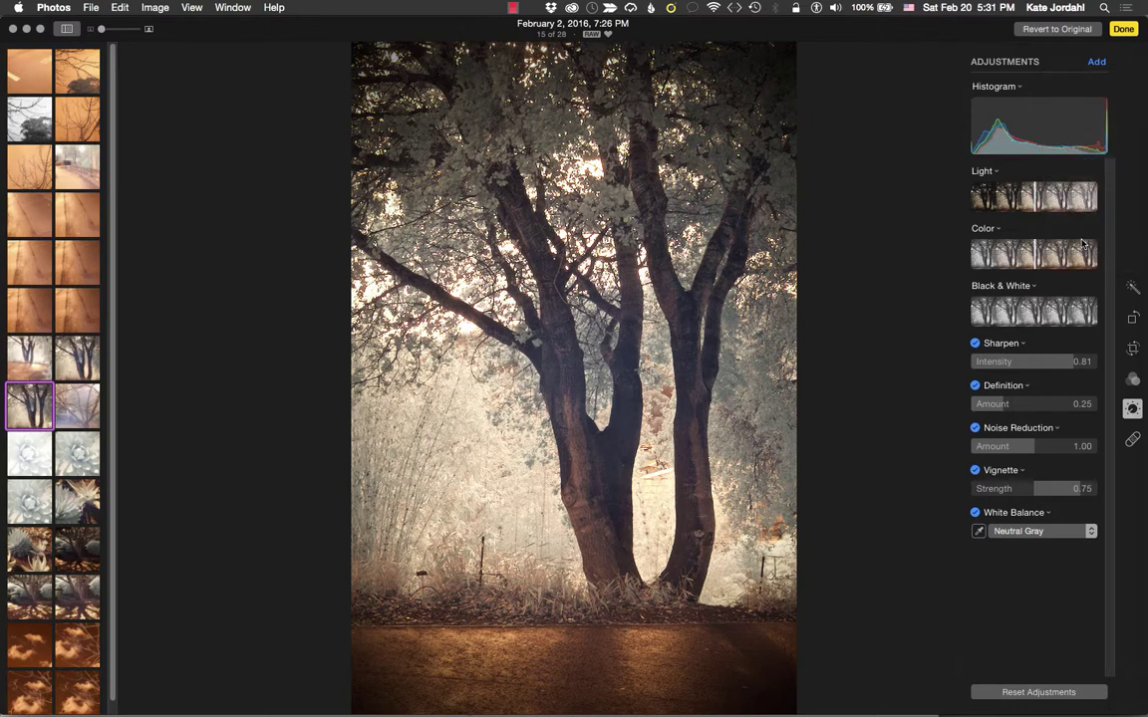
- Set the white balance from a neutral gray near the photo's right edge and move the Levels white point inward
{"action": "left_click", "coordinate": [980, 532]}
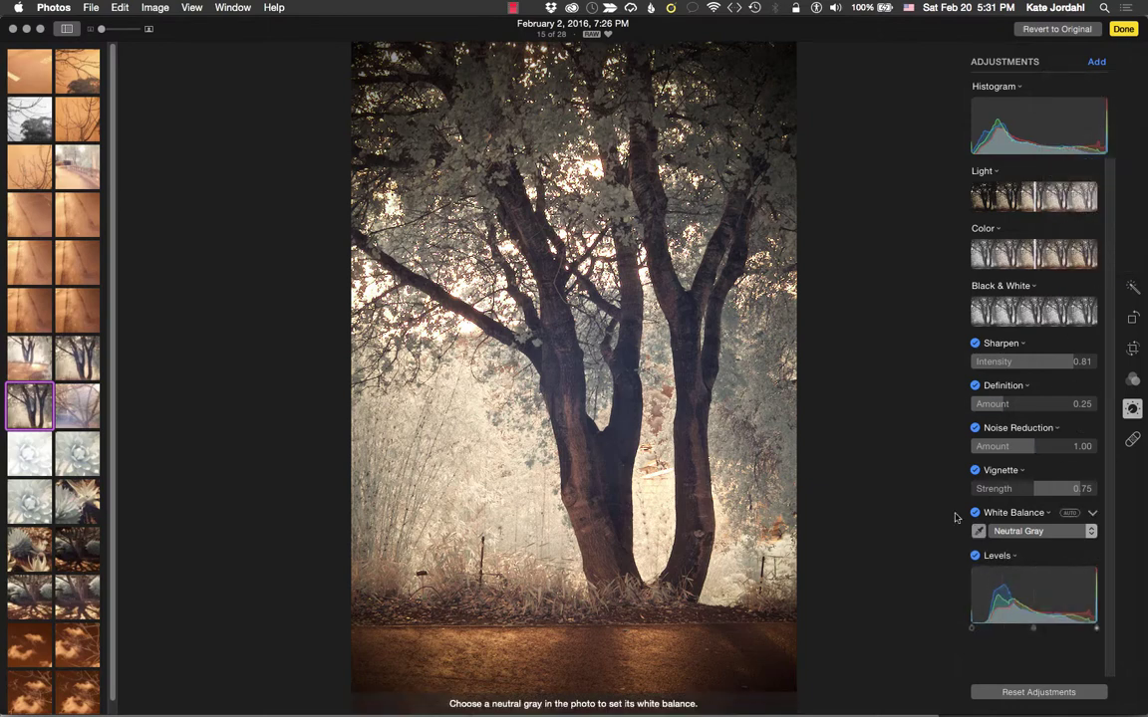
{"action": "left_click", "coordinate": [790, 454]}
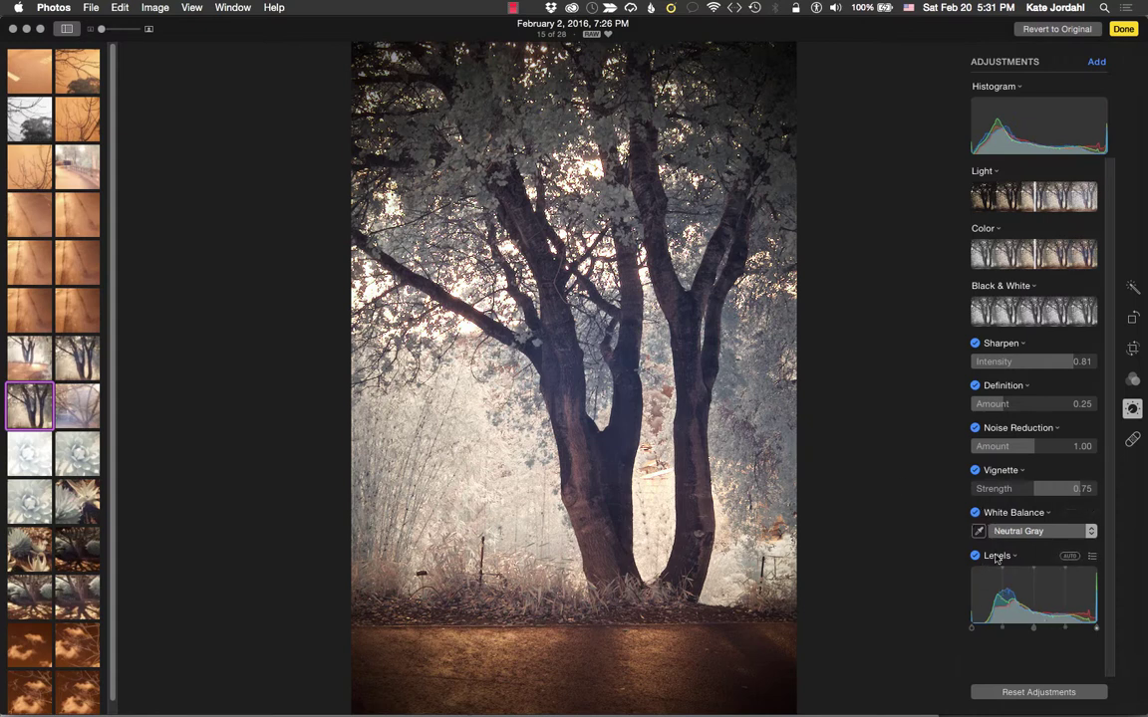
{"action": "mouse_move", "coordinate": [1038, 632]}
{"action": "left_click_drag", "start_coordinate": [1037, 632], "coordinate": [1080, 630]}
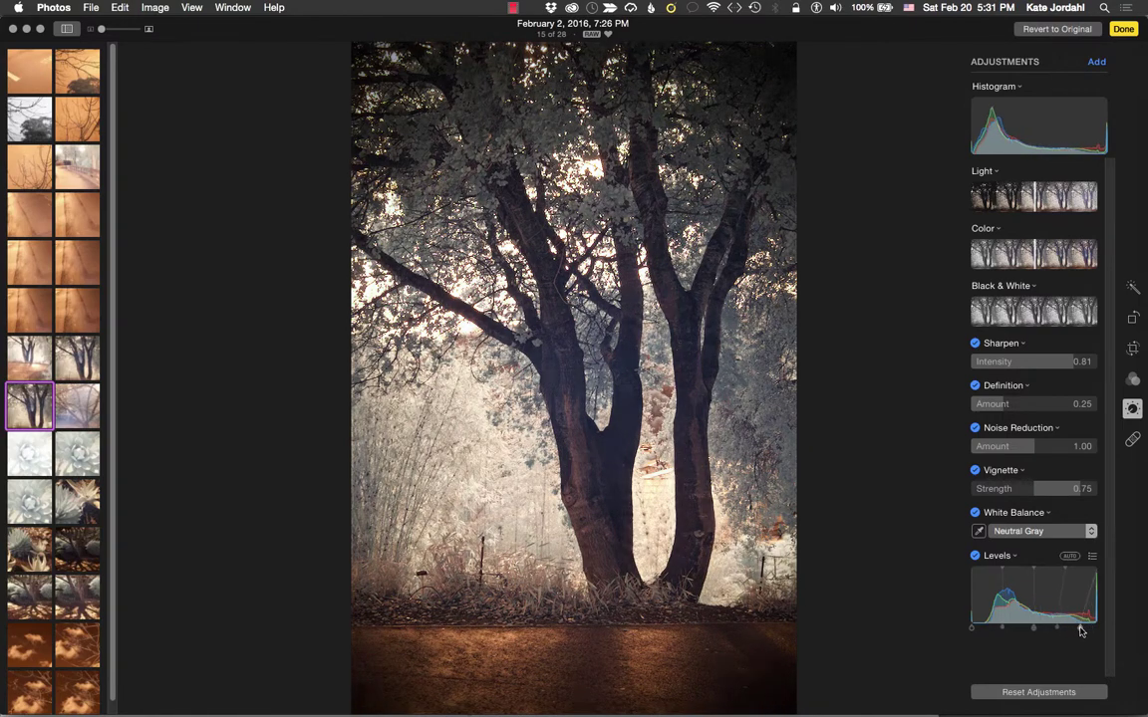
- Set the Definition amount to 0.50 and convert the tree photo to black and white
{"action": "left_click_drag", "start_coordinate": [1003, 403], "coordinate": [1035, 408]}
{"action": "left_click", "coordinate": [1009, 317]}
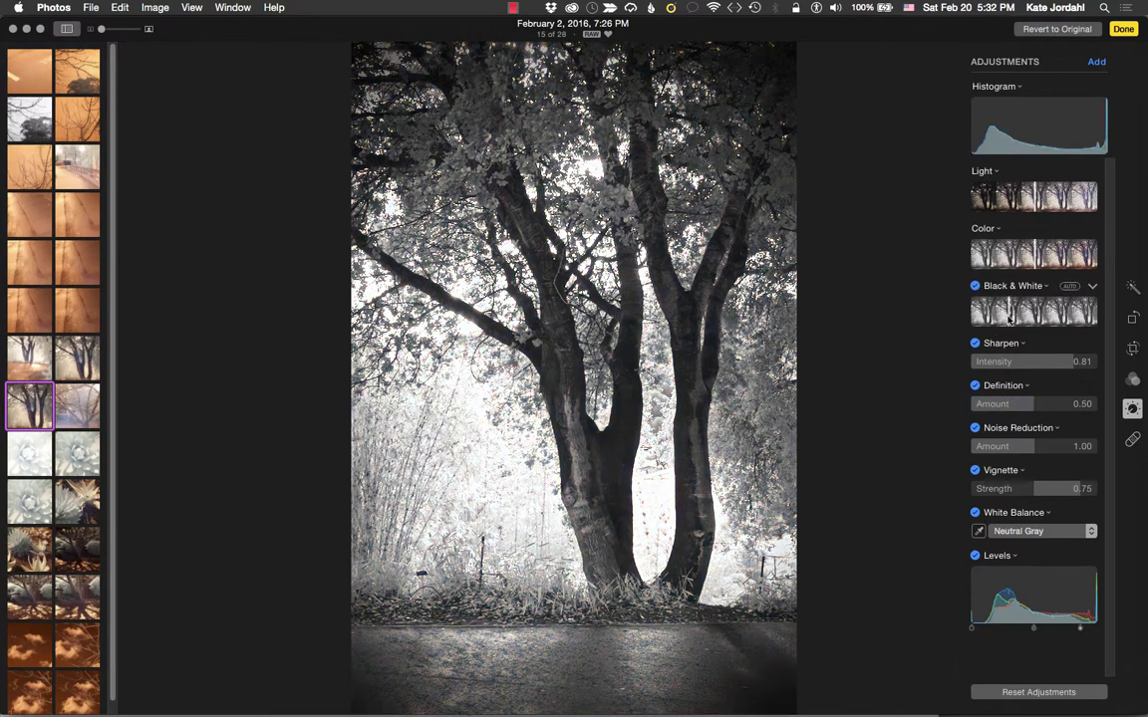
- Set the Sharpen intensity to 0.13 and the Vignette strength to 0.47, and finish editing
{"action": "left_click_drag", "start_coordinate": [1073, 365], "coordinate": [1098, 369]}
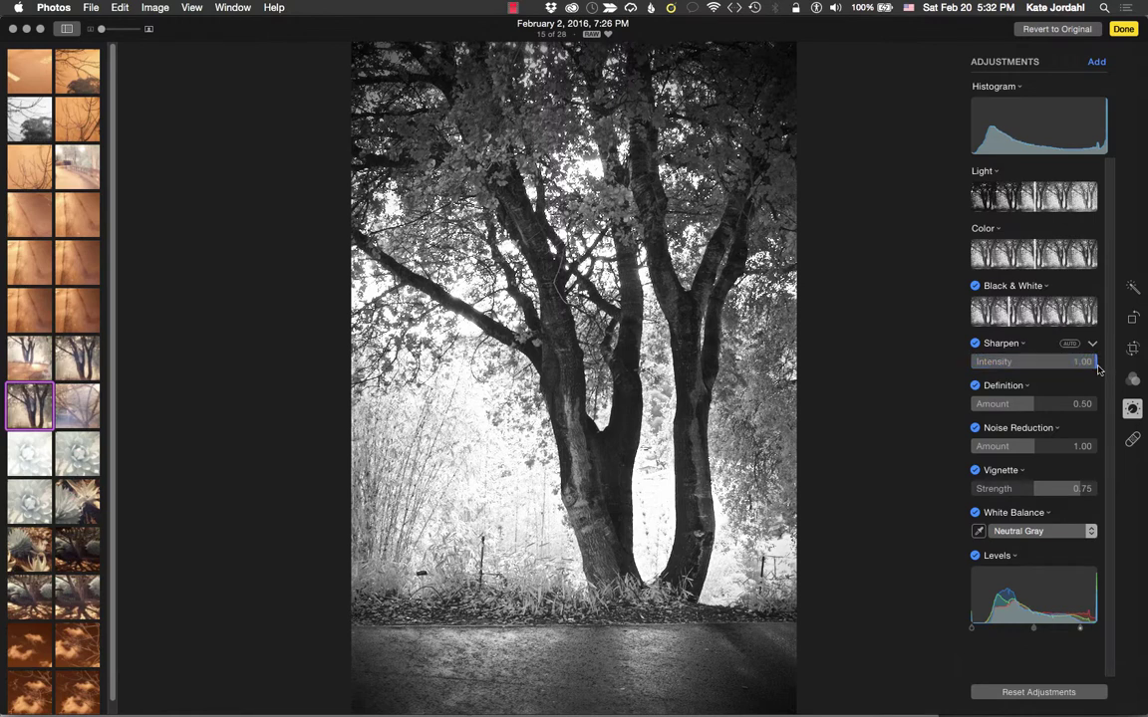
{"action": "mouse_move", "coordinate": [999, 365]}
{"action": "left_mouse_down"}
{"action": "mouse_move", "coordinate": [948, 372]}
{"action": "mouse_move", "coordinate": [999, 370]}
{"action": "left_mouse_up"}
{"action": "left_click_drag", "start_coordinate": [1044, 447], "coordinate": [1062, 495]}
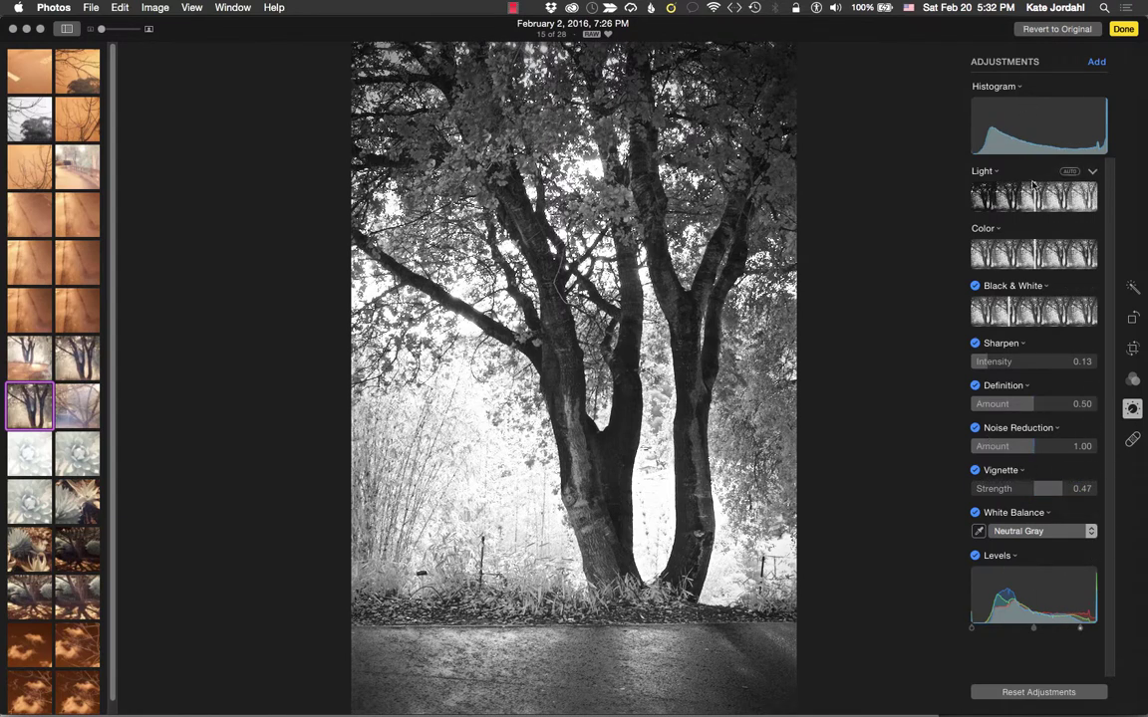
{"action": "left_click", "coordinate": [1122, 29]}
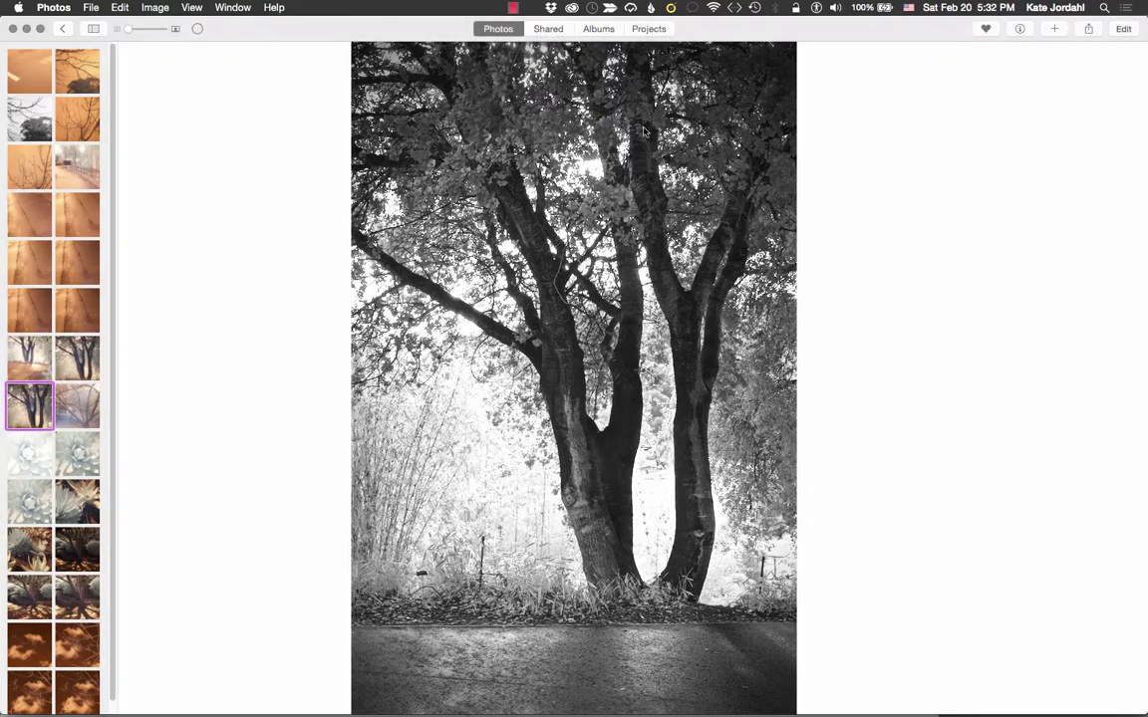
- Look through the Shared, Photos, Projects and Albums views, ending in the Favorites album
{"action": "left_click", "coordinate": [550, 30]}
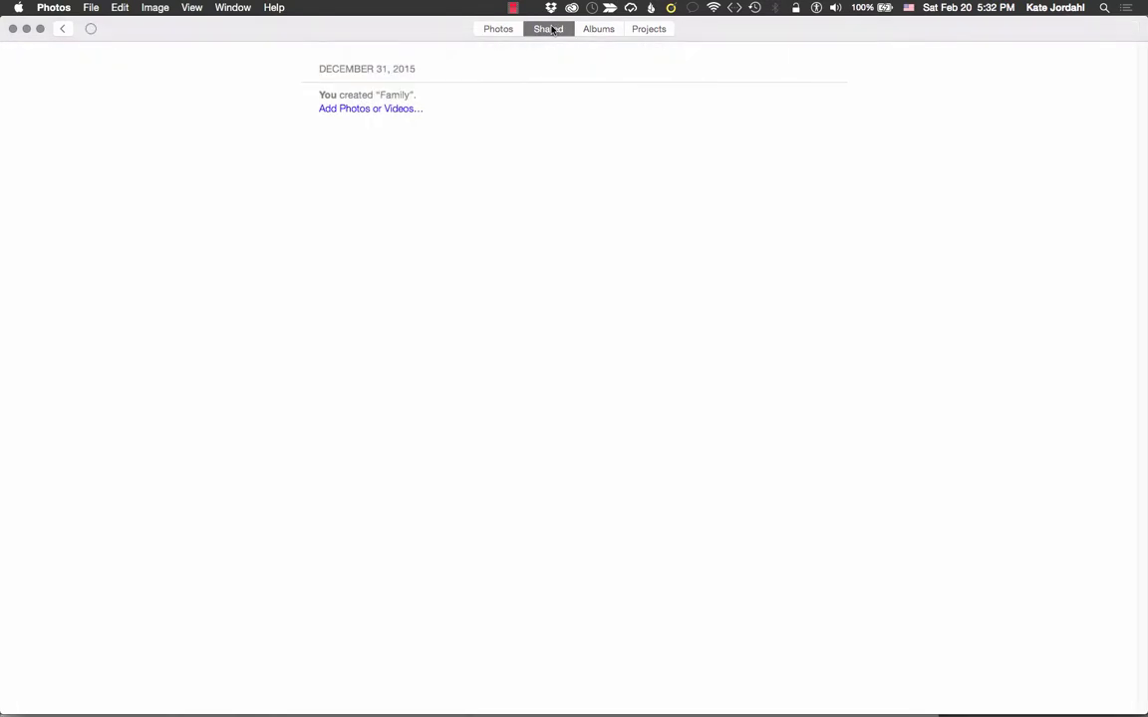
{"action": "left_click", "coordinate": [499, 29]}
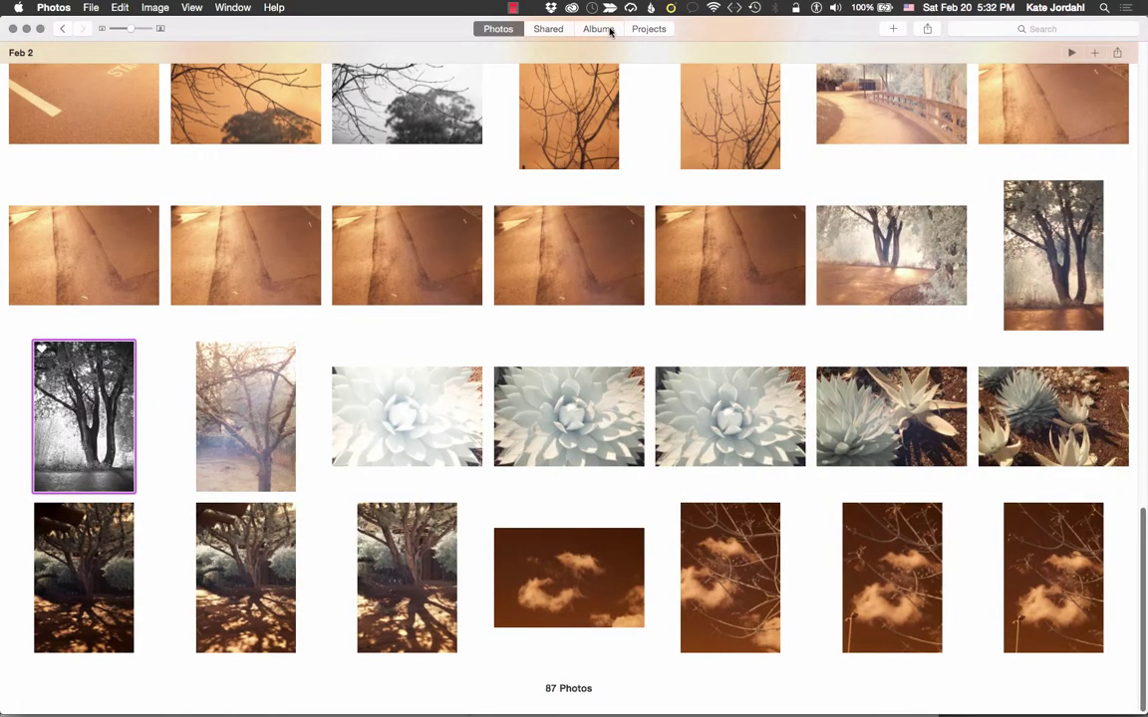
{"action": "left_click", "coordinate": [62, 29]}
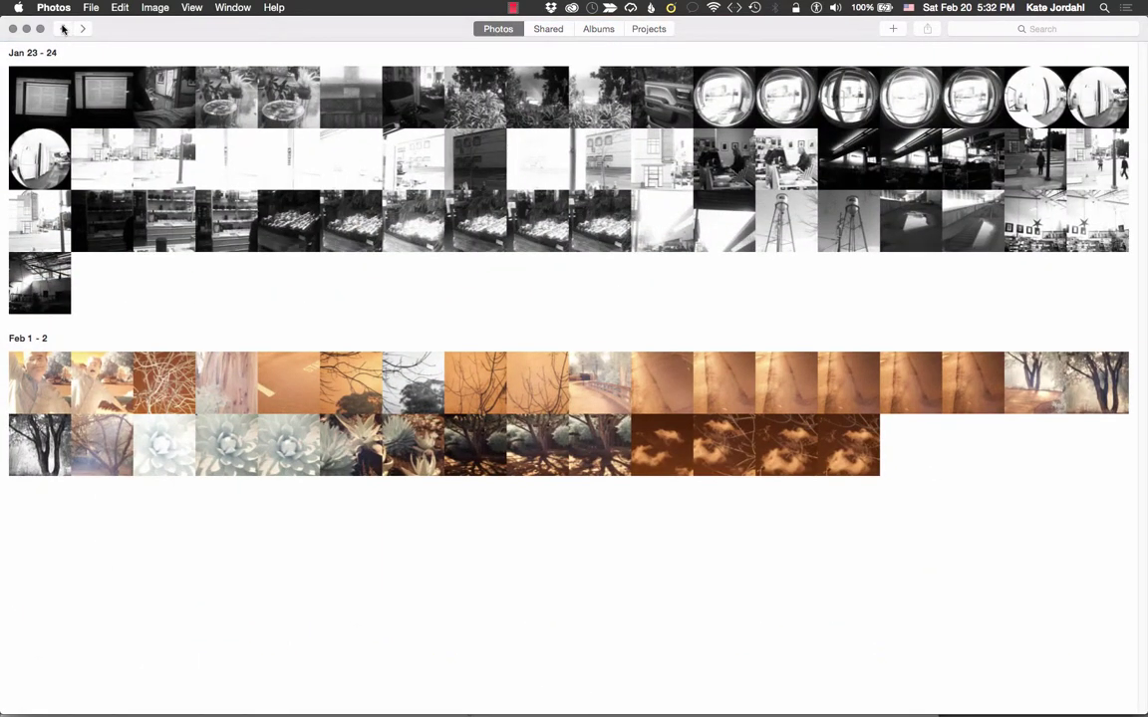
{"action": "left_click", "coordinate": [43, 455]}
{"action": "double_click", "coordinate": [40, 408]}
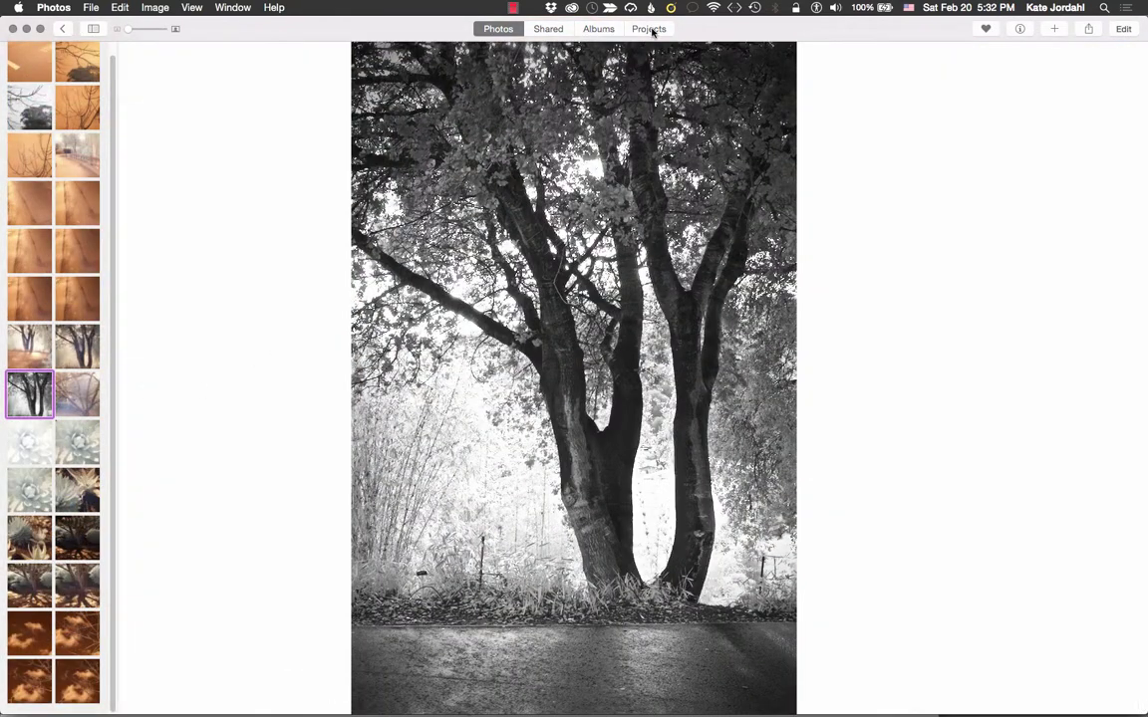
{"action": "left_click", "coordinate": [650, 29]}
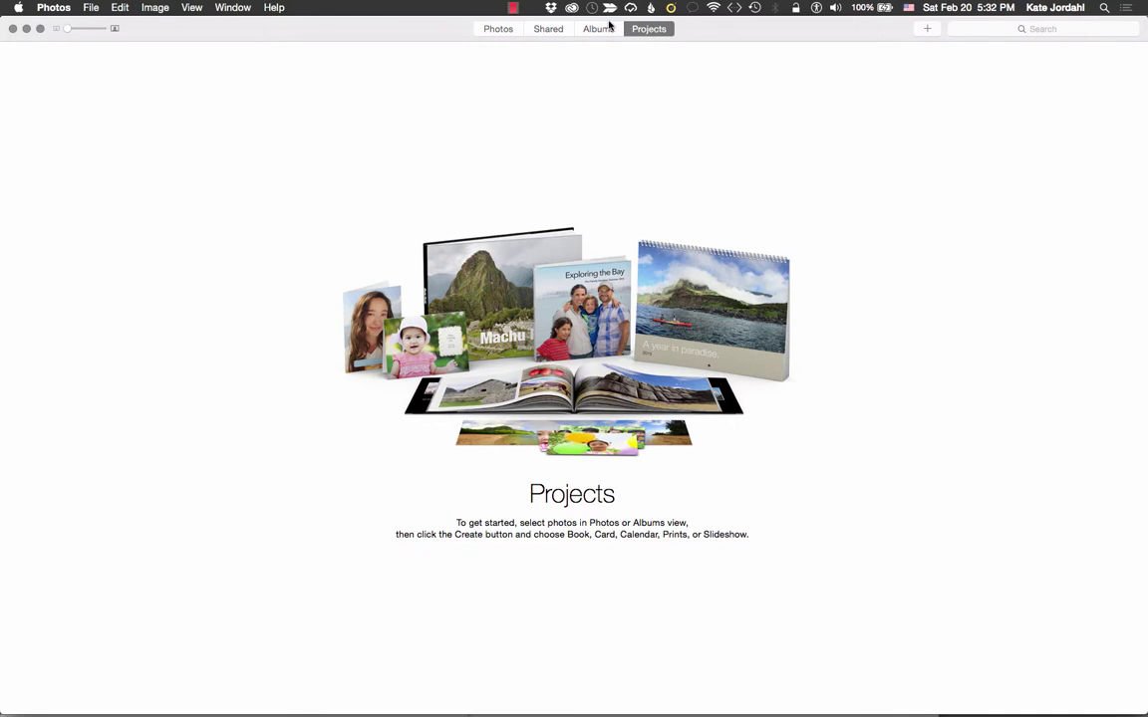
{"action": "left_click", "coordinate": [599, 30]}
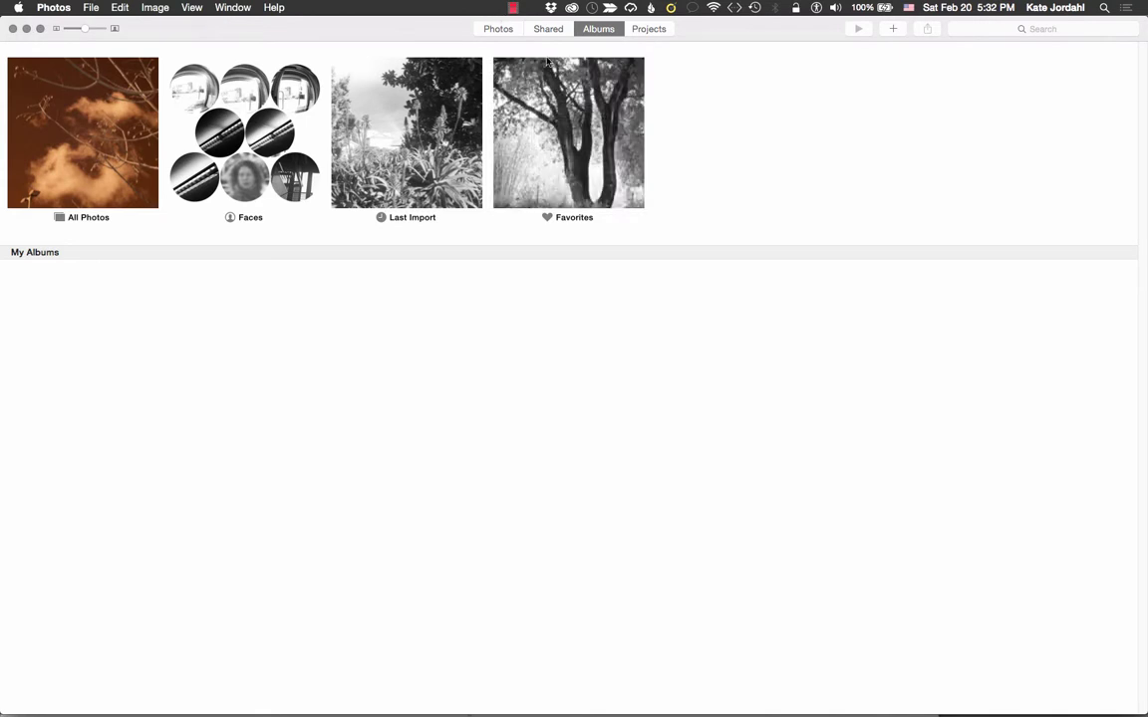
{"action": "double_click", "coordinate": [572, 134]}
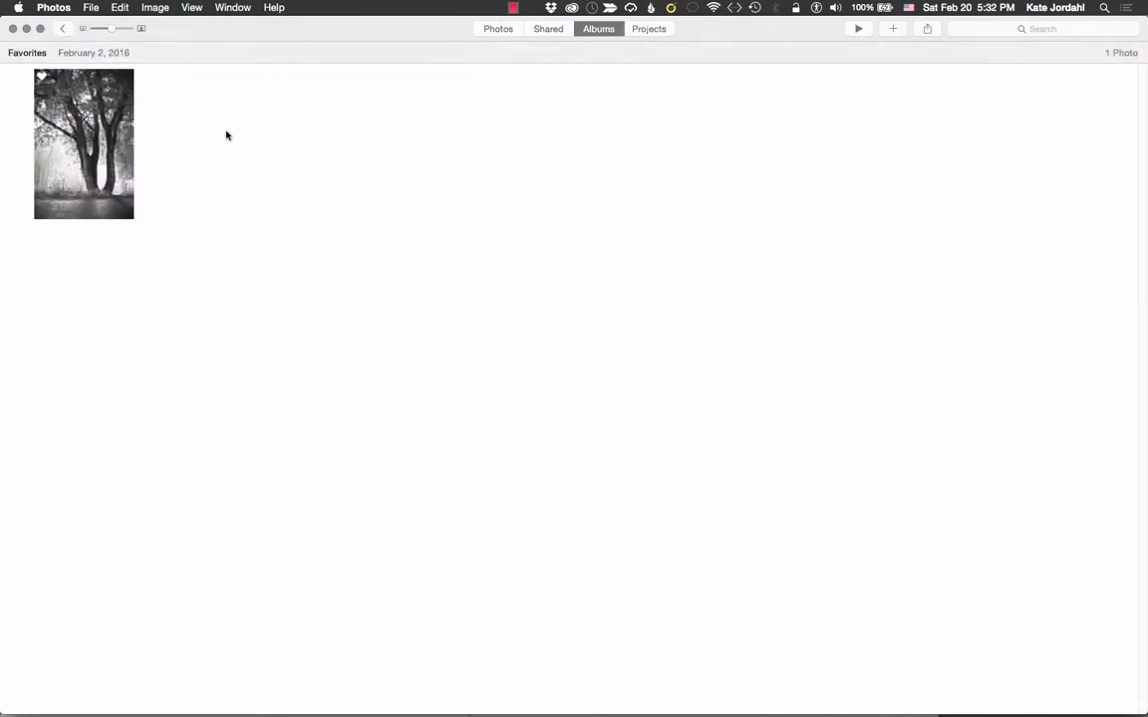
- Switch to Picasa and open the upright tree photo _KJ35729.NEF from the 2016-02-02 folder for editing
{"action": "mouse_move", "coordinate": [201, 706]}
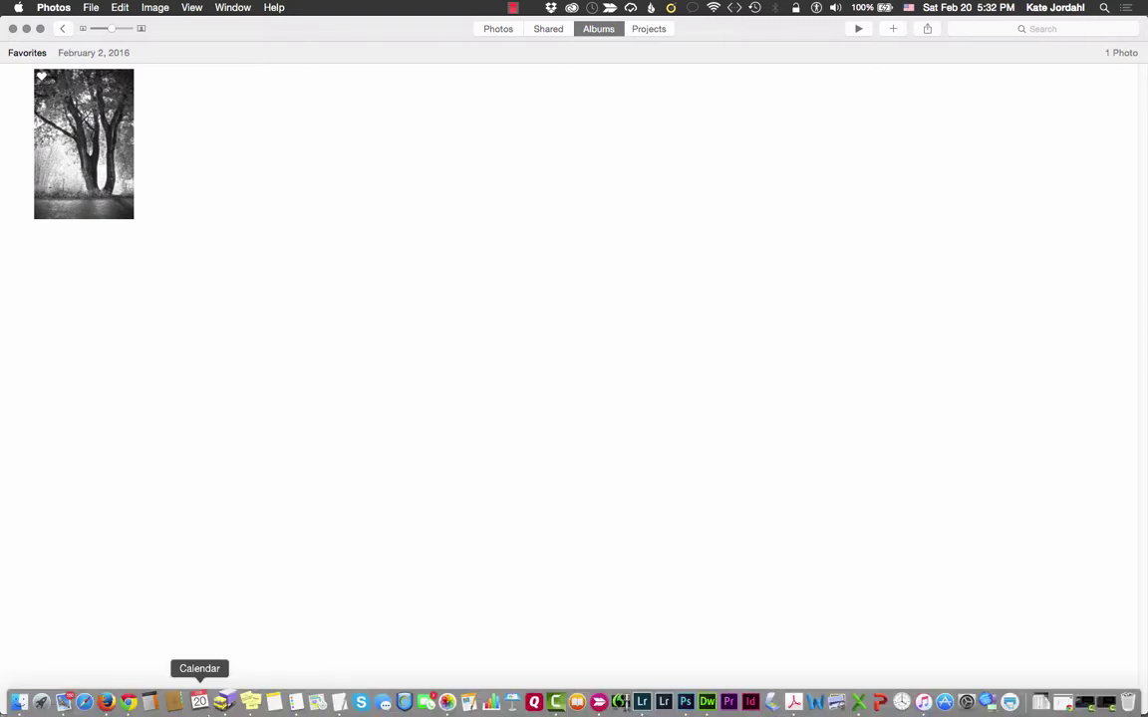
{"action": "left_click", "coordinate": [19, 7]}
{"action": "mouse_move", "coordinate": [41, 90]}
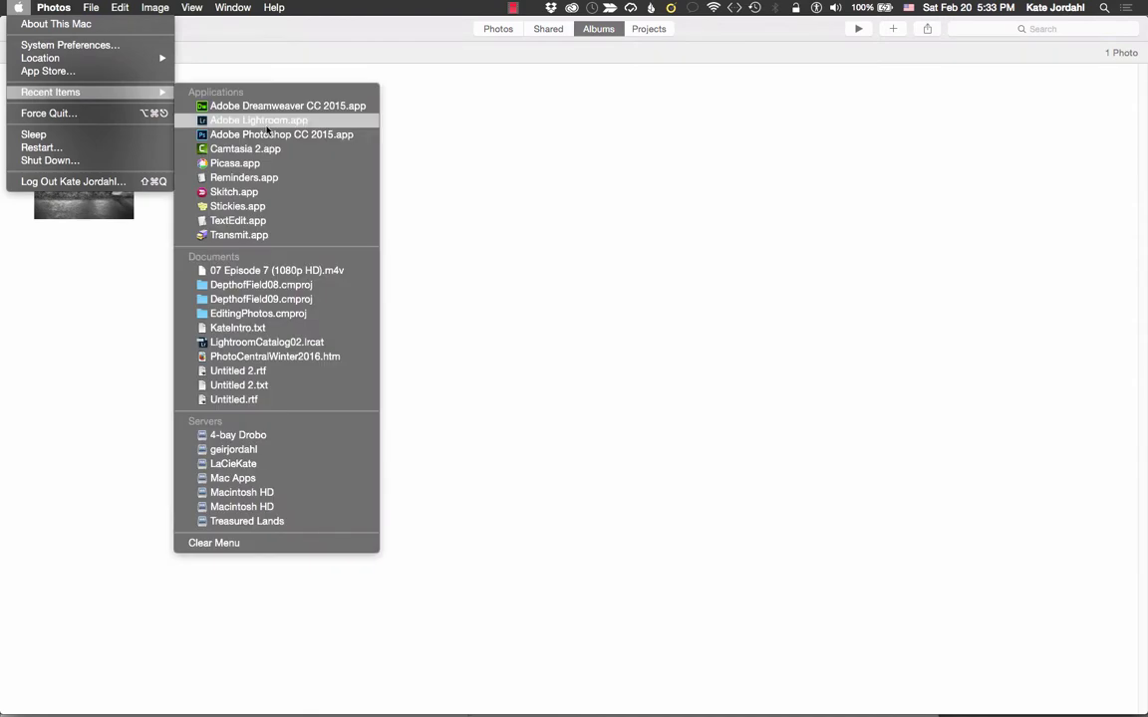
{"action": "left_click", "coordinate": [261, 163]}
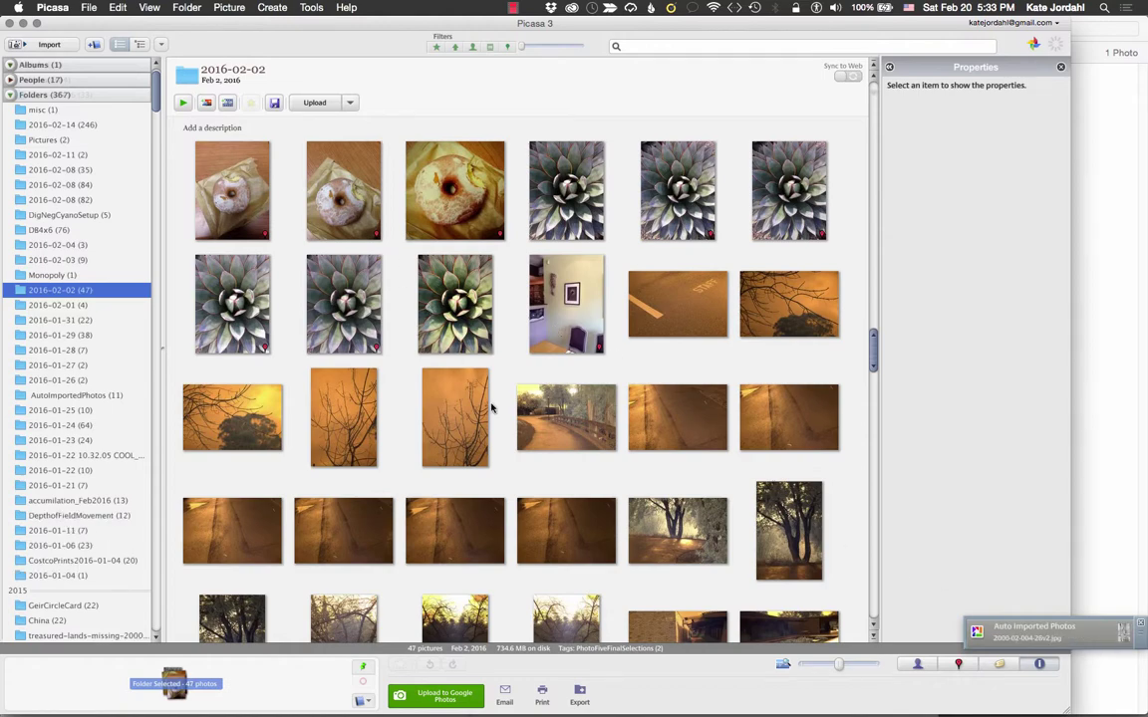
{"action": "double_click", "coordinate": [787, 524]}
{"action": "double_click", "coordinate": [786, 523]}
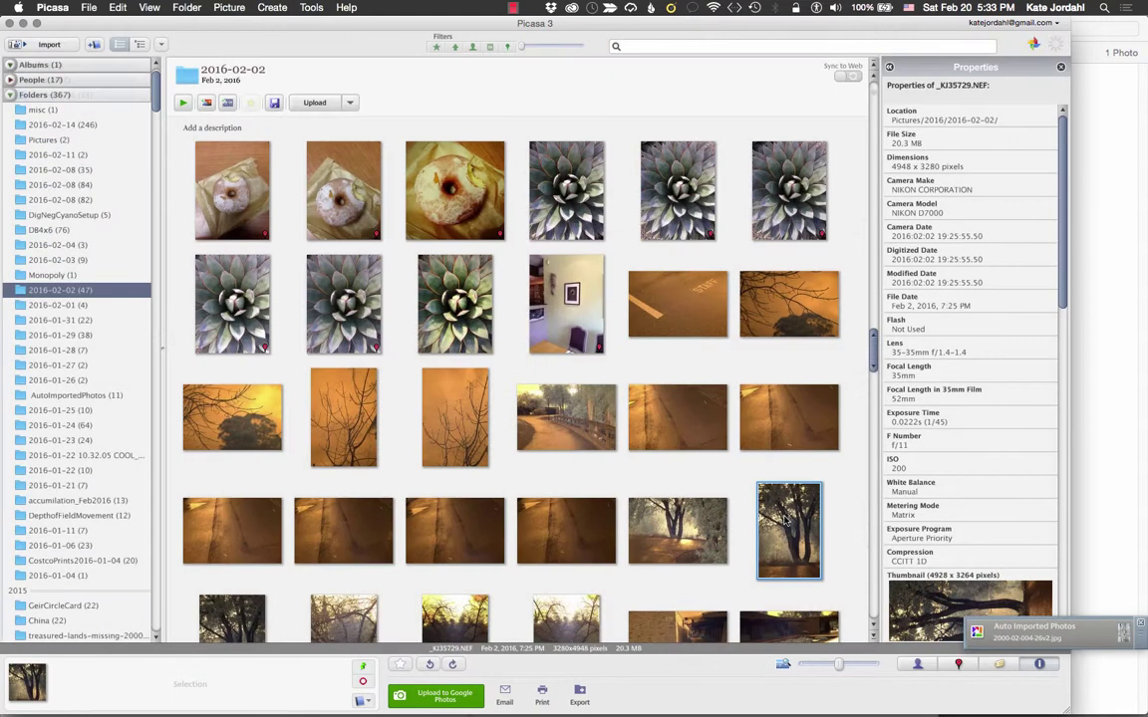
{"action": "double_click", "coordinate": [786, 520]}
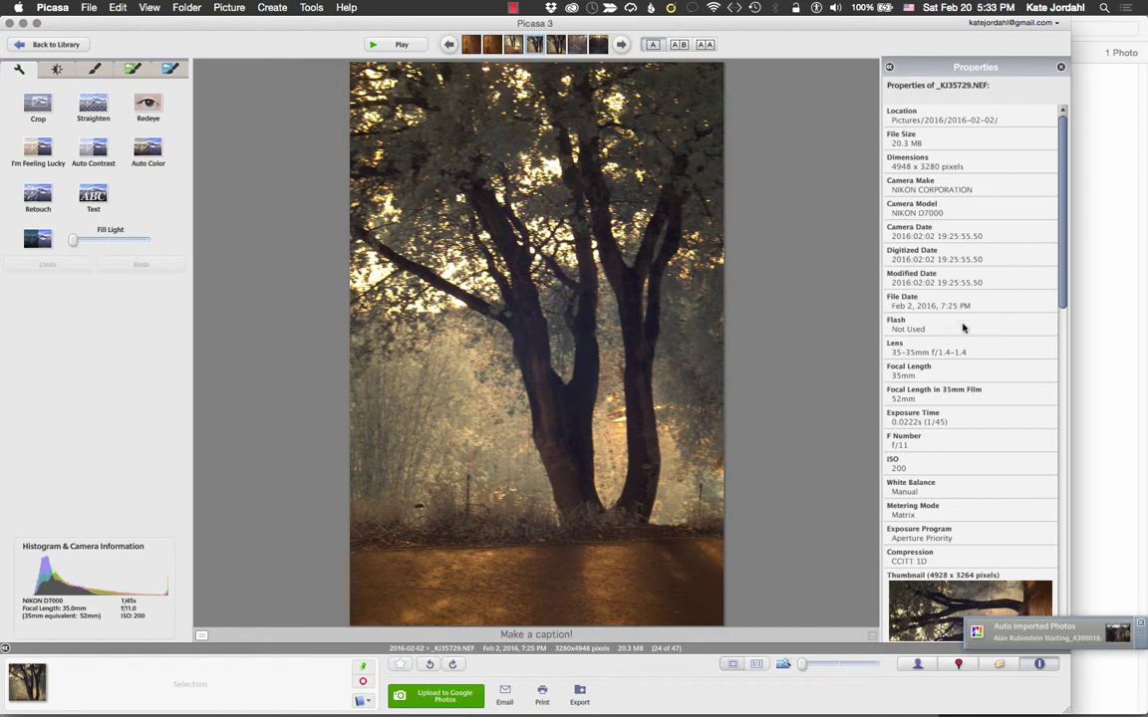
- Examine the tree photo's full properties and its Places, People and Tags information, returning to the properties
{"action": "scroll", "coordinate": [959, 324], "scroll_direction": "down", "scroll_amount": 10}
{"action": "scroll", "coordinate": [946, 316], "scroll_direction": "up", "scroll_amount": 10}
{"action": "scroll", "coordinate": [947, 316], "scroll_direction": "down", "scroll_amount": 15}
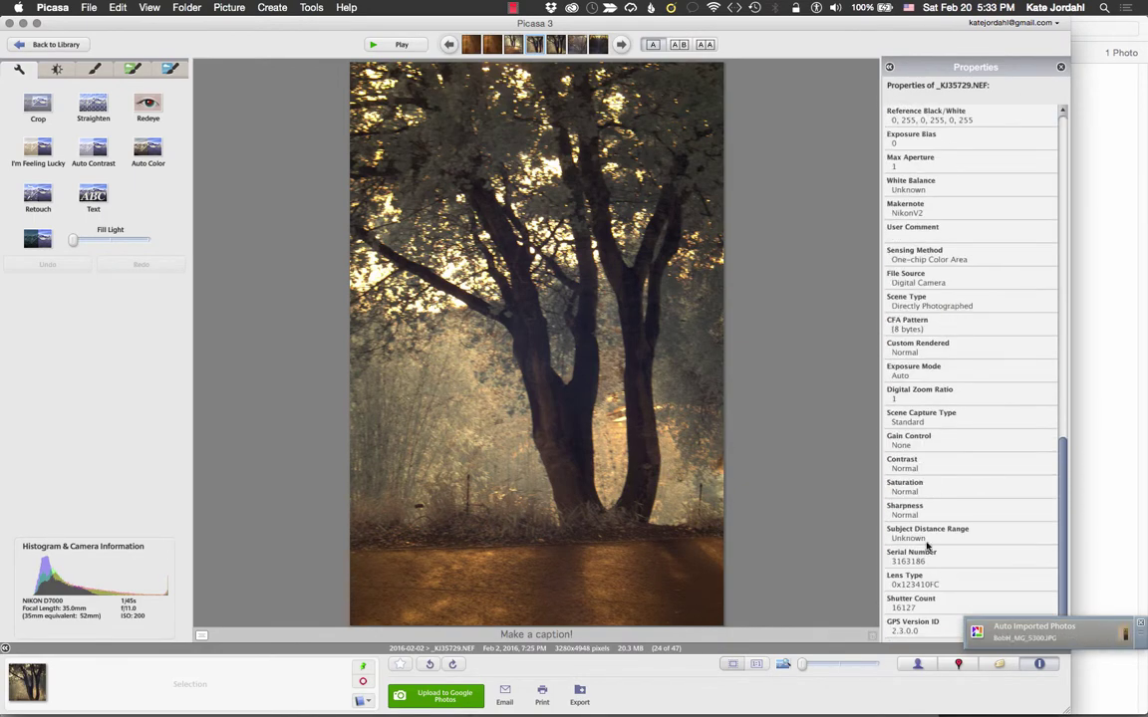
{"action": "left_click", "coordinate": [959, 665]}
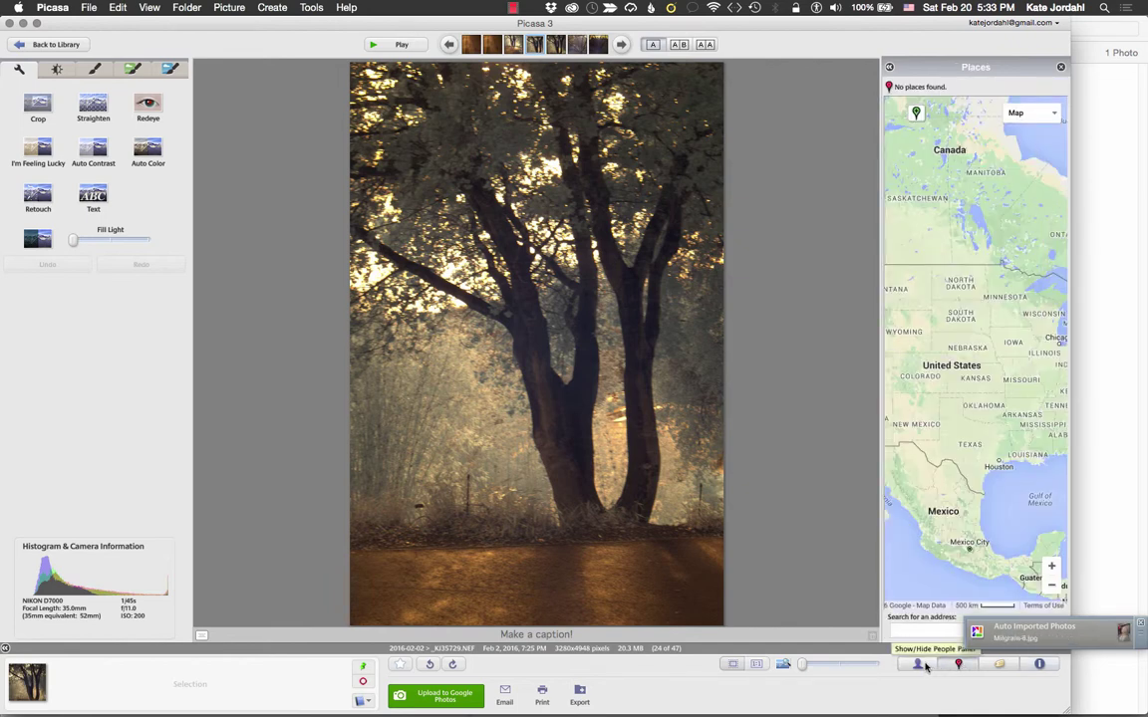
{"action": "left_click", "coordinate": [918, 665]}
{"action": "left_click", "coordinate": [1000, 665]}
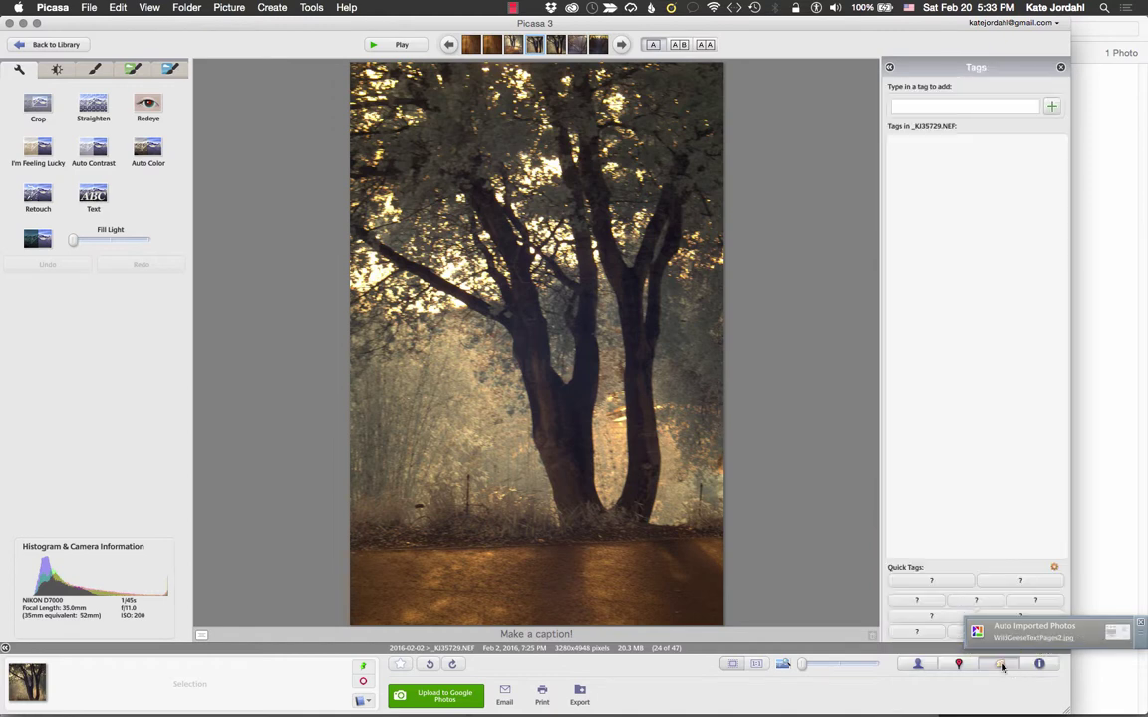
{"action": "left_click", "coordinate": [1039, 665]}
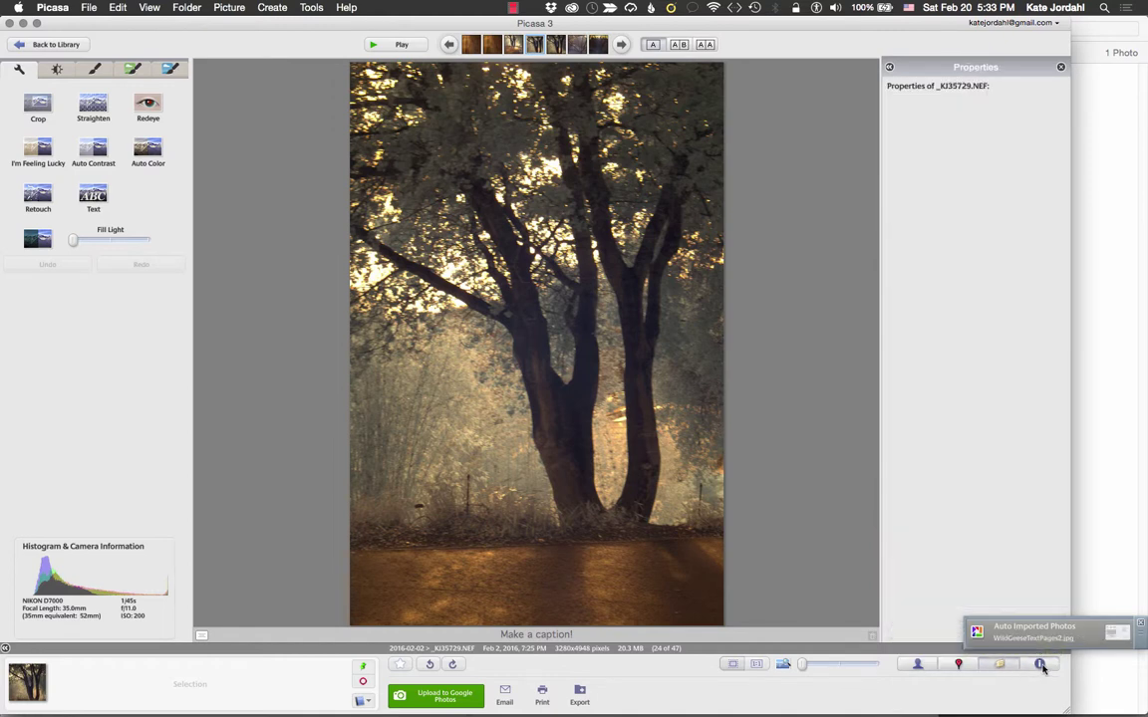
- Try the suggested crops and the 4 x 6 Small print ratio on the tree photo, and cancel the crop
{"action": "left_click", "coordinate": [39, 104]}
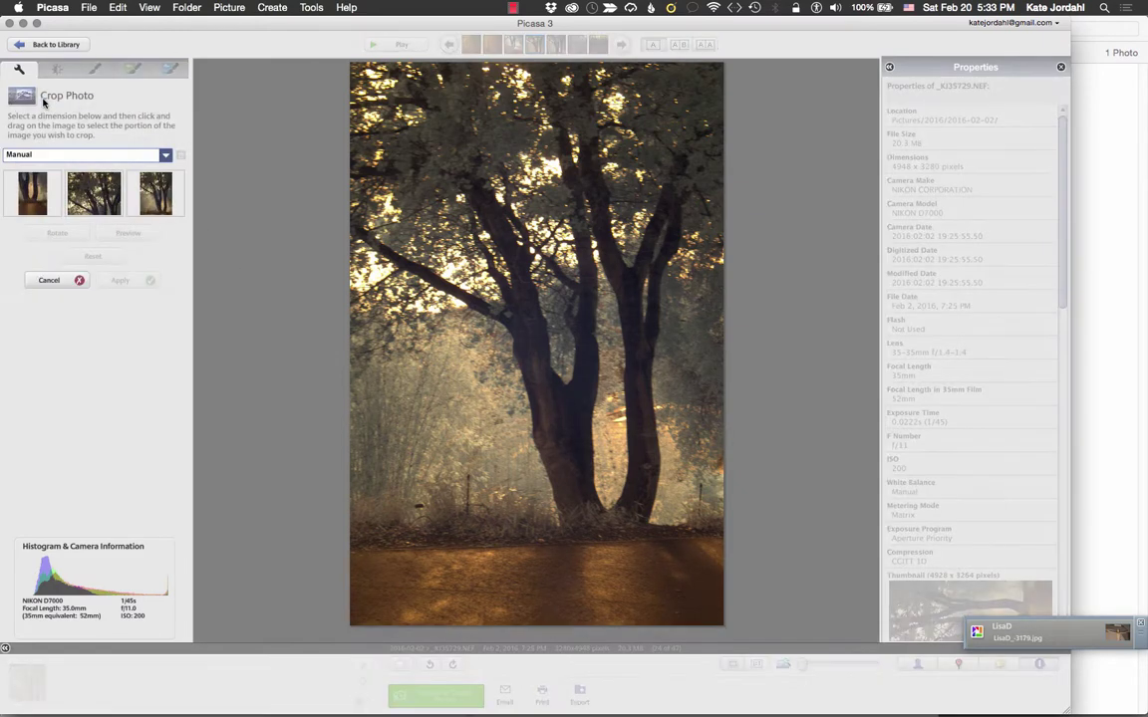
{"action": "left_click", "coordinate": [34, 178]}
{"action": "left_click", "coordinate": [94, 194]}
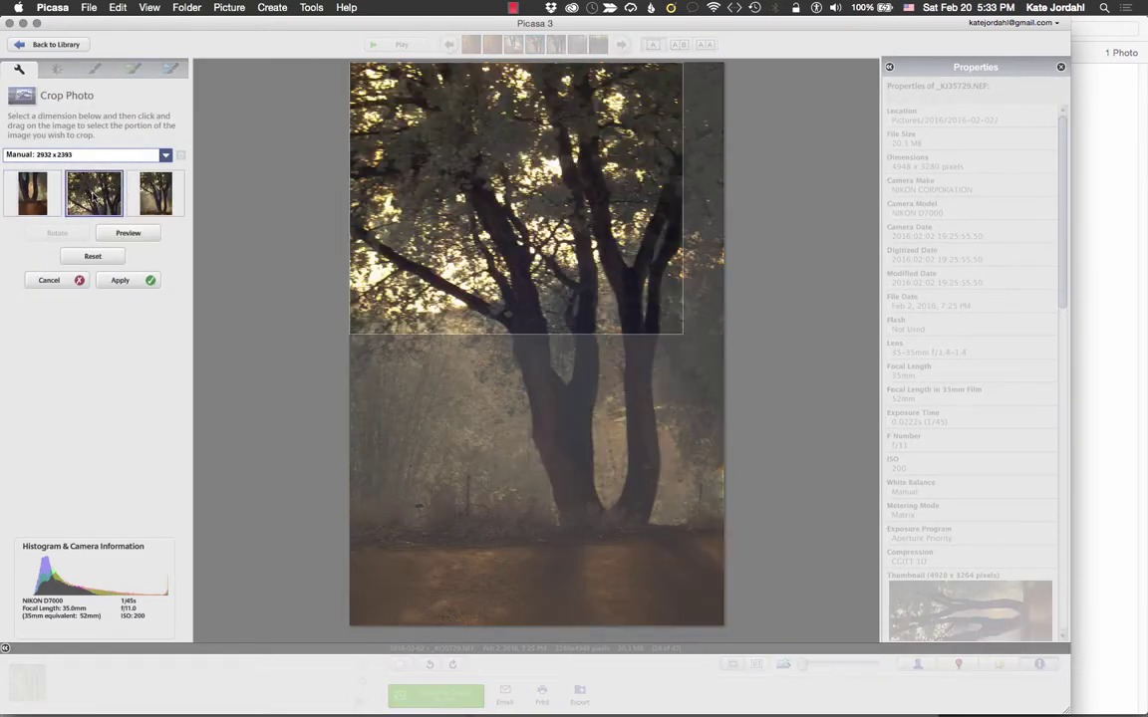
{"action": "left_click", "coordinate": [144, 214]}
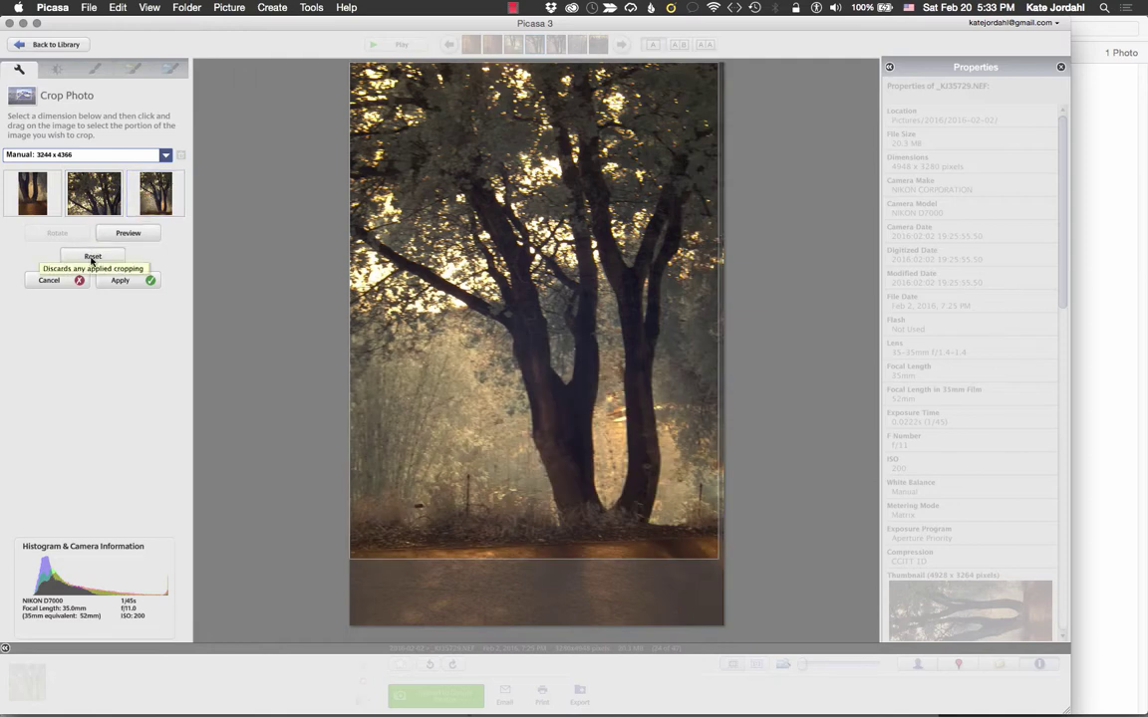
{"action": "left_click", "coordinate": [99, 156]}
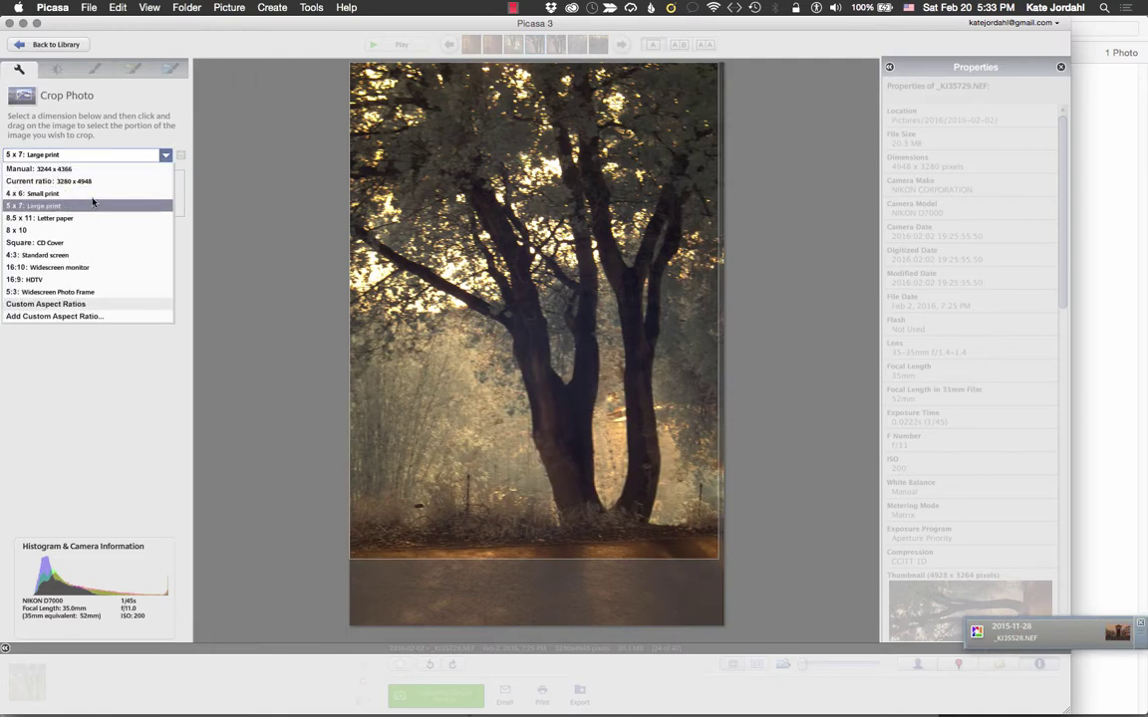
{"action": "left_click", "coordinate": [100, 194]}
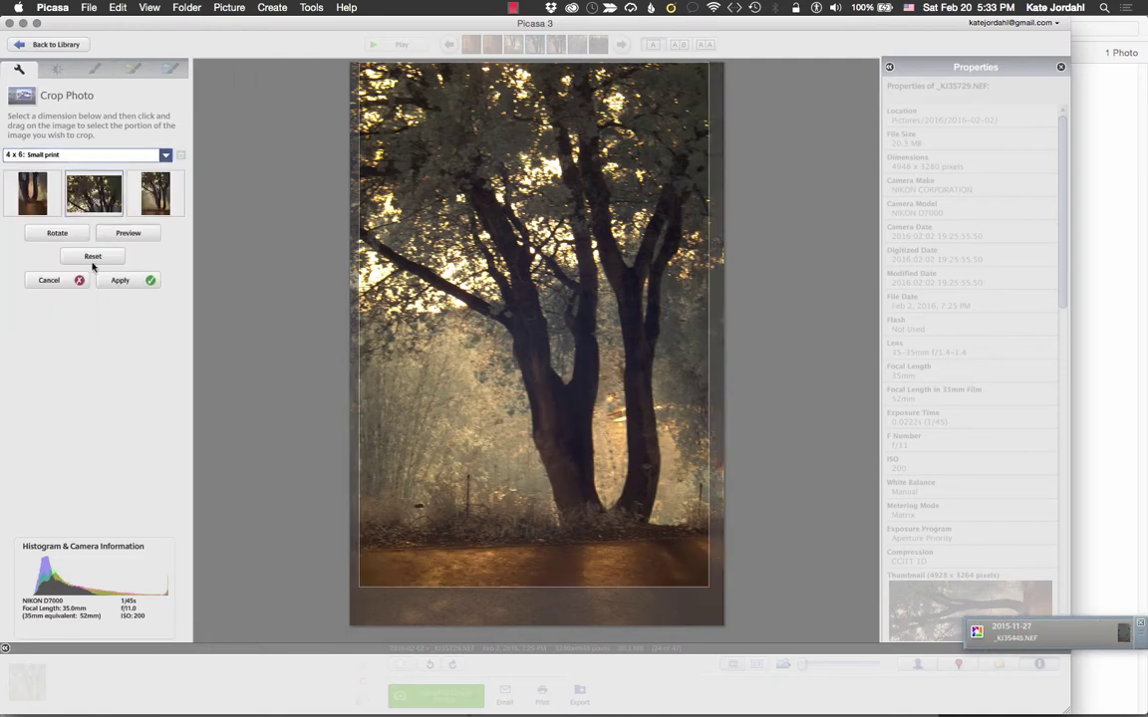
{"action": "left_click", "coordinate": [47, 283]}
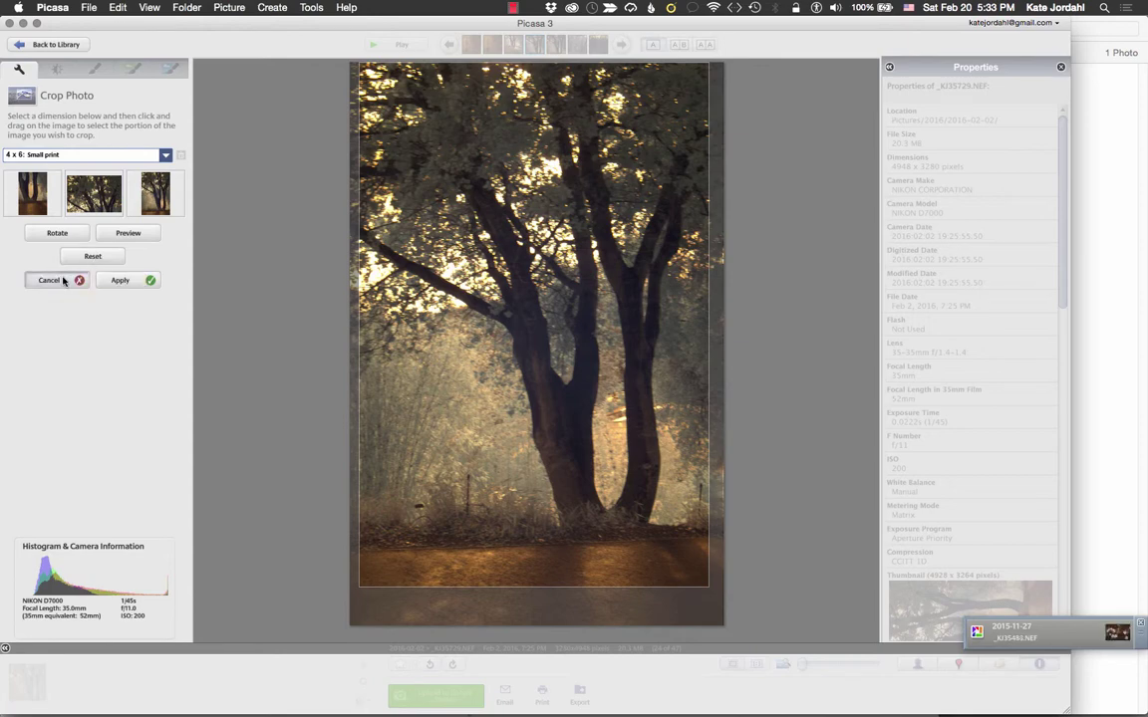
- Straighten the tree photo by eye against the grid and apply the Auto Contrast and Auto Color corrections
{"action": "left_click", "coordinate": [93, 103]}
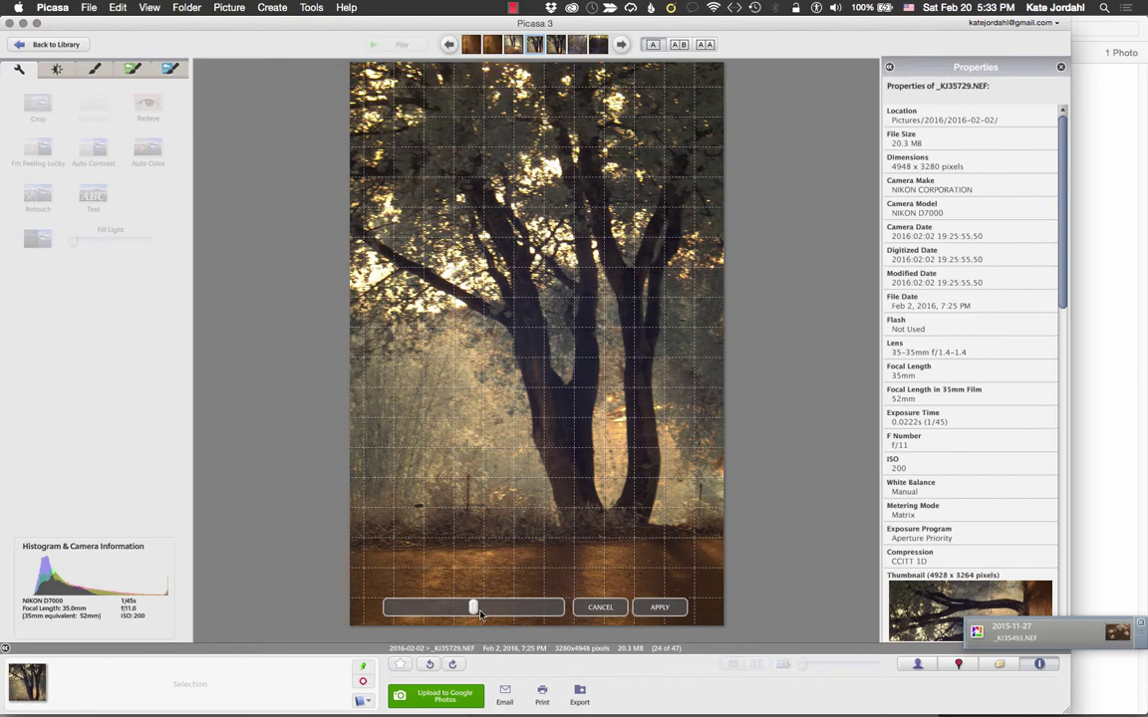
{"action": "mouse_move", "coordinate": [475, 607]}
{"action": "left_mouse_down"}
{"action": "mouse_move", "coordinate": [456, 608]}
{"action": "mouse_move", "coordinate": [488, 610]}
{"action": "mouse_move", "coordinate": [472, 610]}
{"action": "left_mouse_up"}
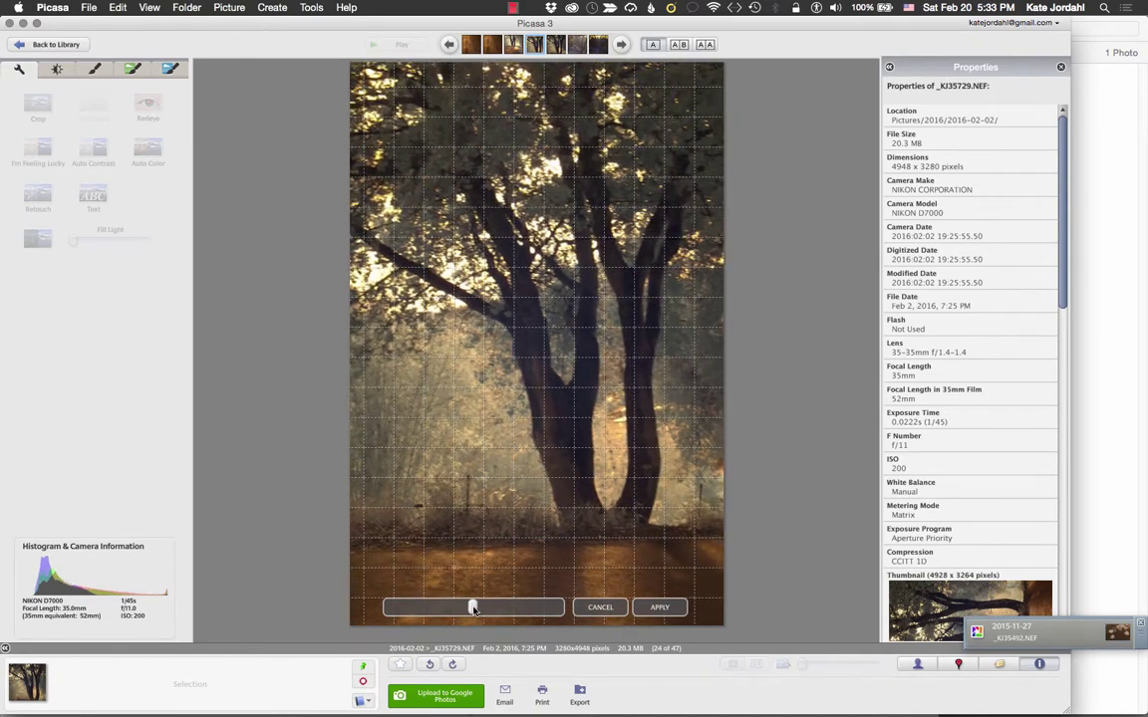
{"action": "left_click", "coordinate": [659, 607]}
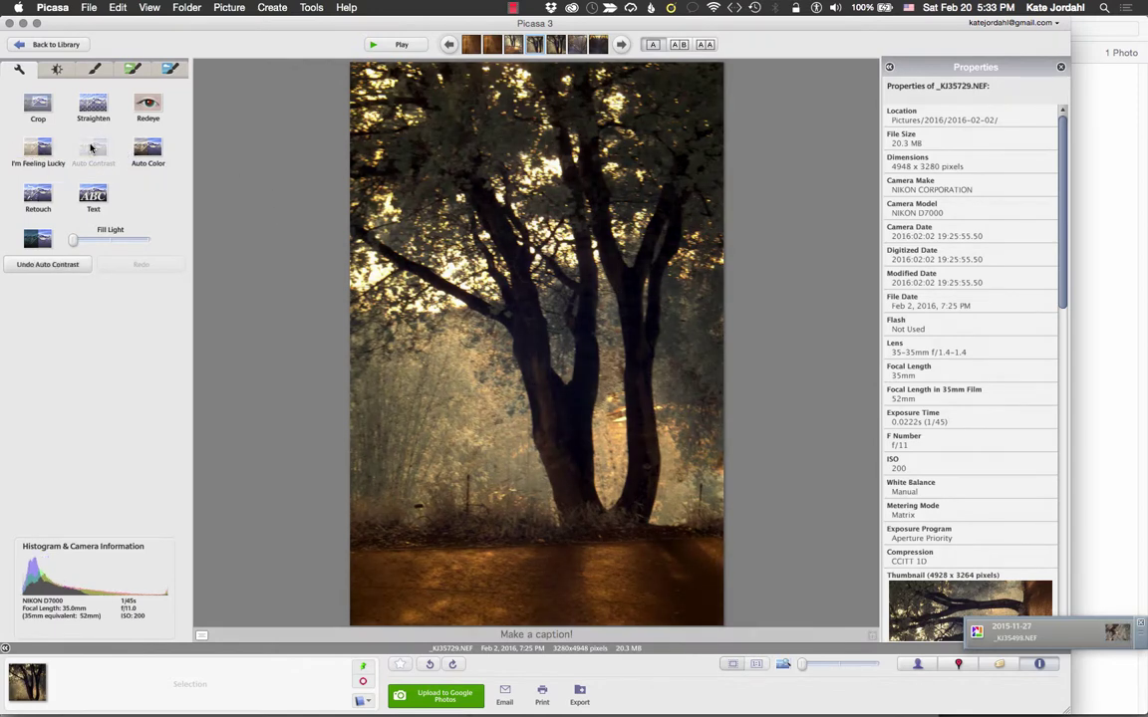
{"action": "left_click", "coordinate": [142, 149]}
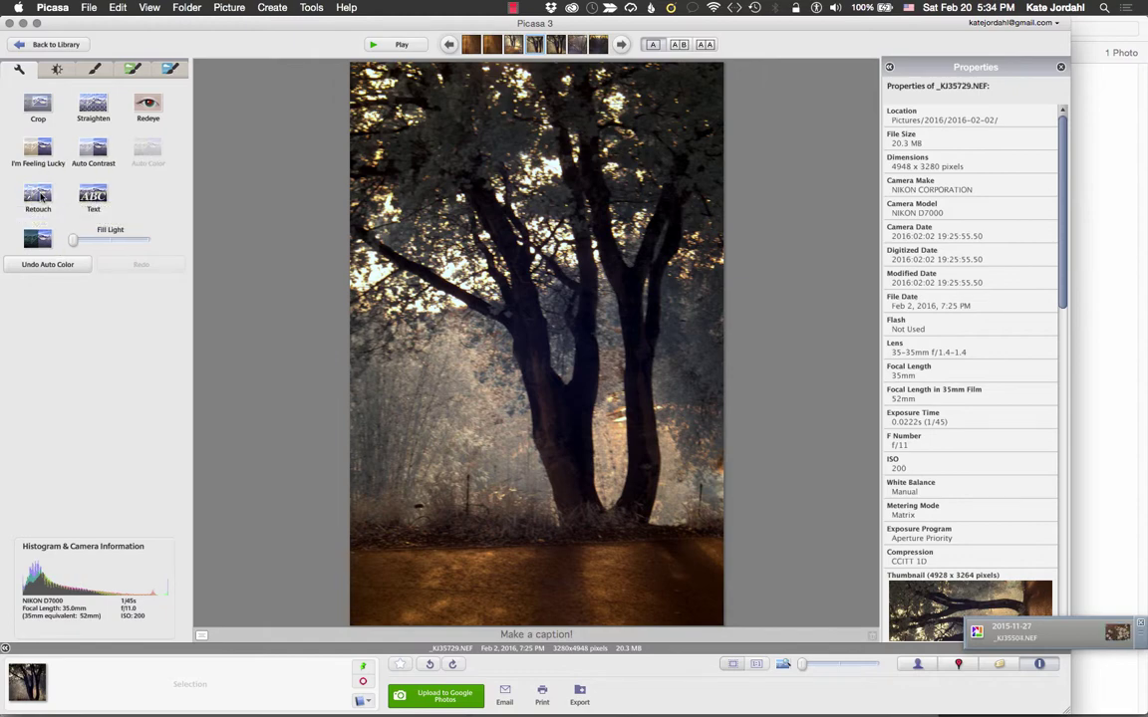
- Try a Retouch patch on the thin post beside the tree trunks, and discard the retouching
{"action": "left_click", "coordinate": [44, 197]}
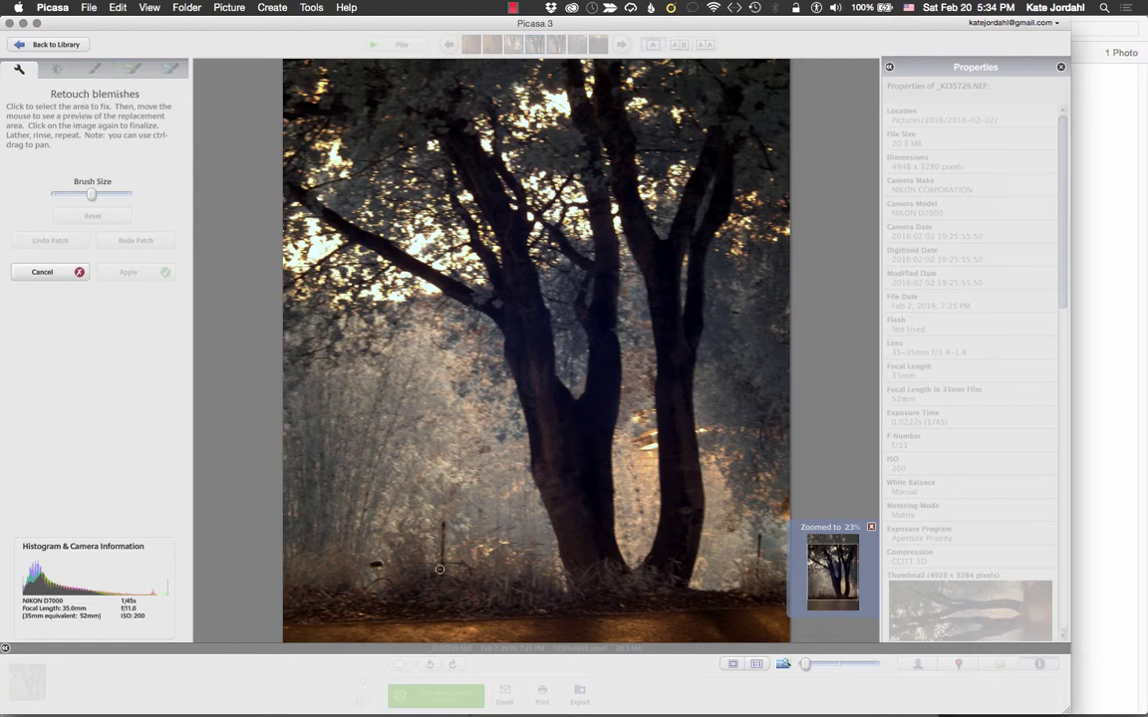
{"action": "left_click", "coordinate": [445, 517]}
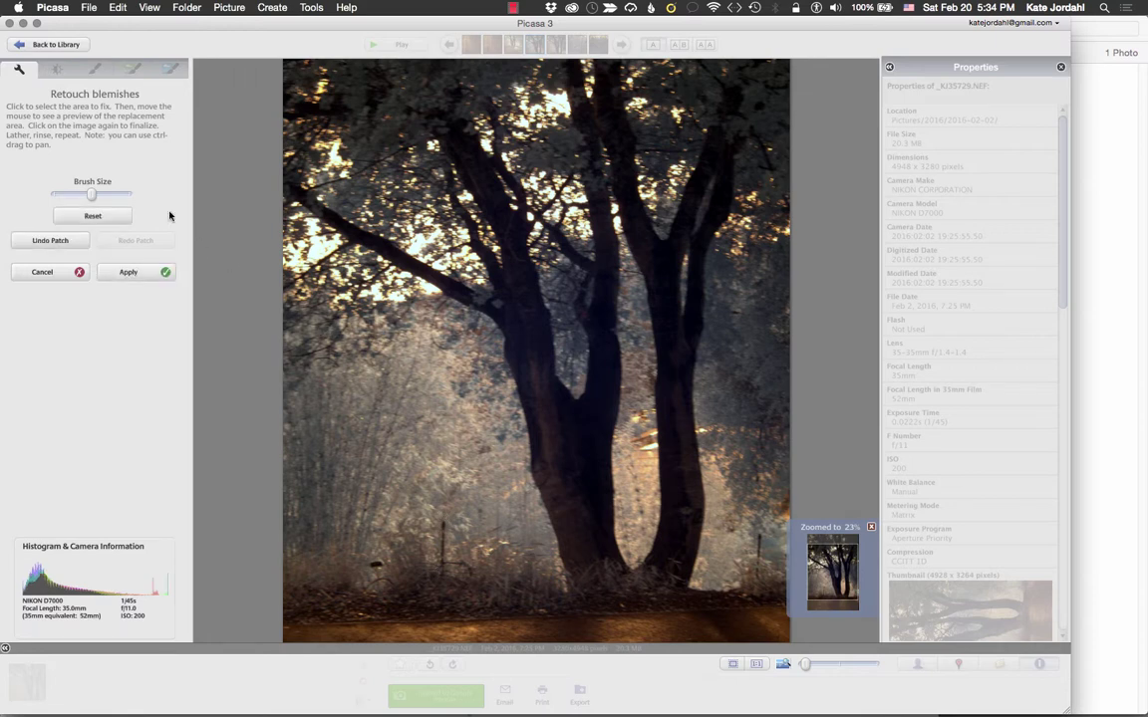
{"action": "left_click", "coordinate": [53, 272]}
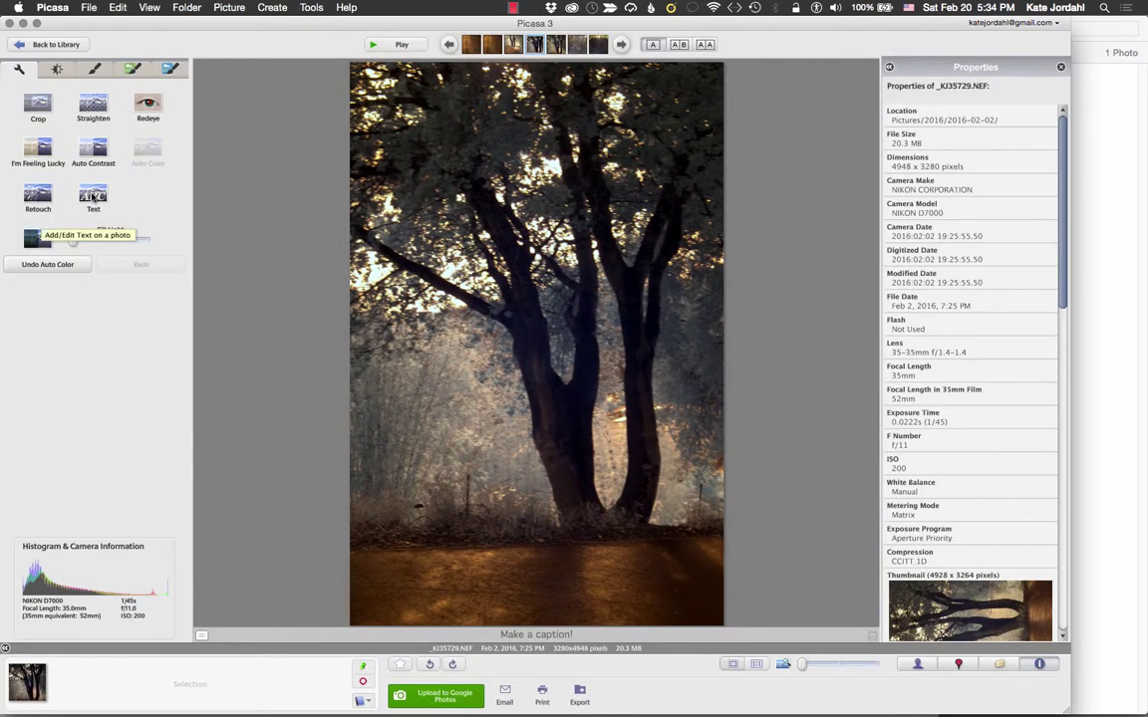
- Tune the tree photo by raising Fill Light and Highlights by about a quarter, shifting Color Temperature slightly, and sampling the pale background as neutral
{"action": "left_click", "coordinate": [57, 68]}
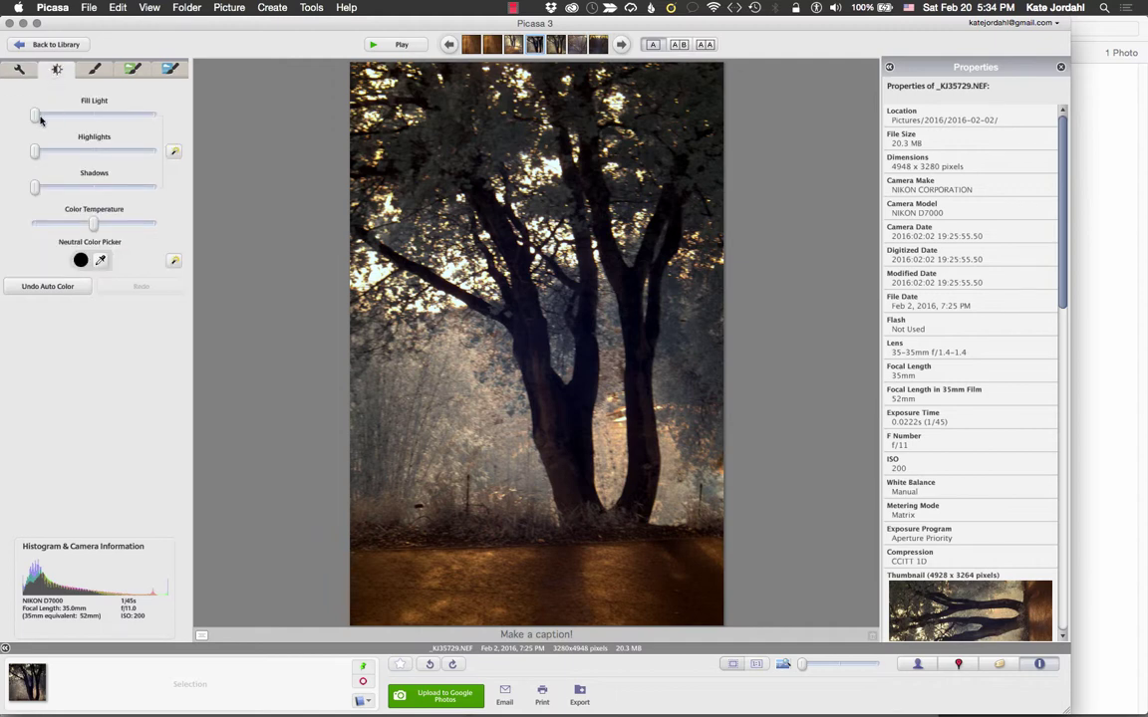
{"action": "left_click_drag", "start_coordinate": [36, 117], "coordinate": [69, 150]}
{"action": "mouse_move", "coordinate": [35, 189]}
{"action": "left_mouse_down"}
{"action": "mouse_move", "coordinate": [73, 190]}
{"action": "mouse_move", "coordinate": [20, 189]}
{"action": "left_mouse_up"}
{"action": "mouse_move", "coordinate": [96, 225]}
{"action": "left_mouse_down"}
{"action": "mouse_move", "coordinate": [68, 225]}
{"action": "mouse_move", "coordinate": [109, 225]}
{"action": "mouse_move", "coordinate": [65, 225]}
{"action": "mouse_move", "coordinate": [94, 226]}
{"action": "left_mouse_up"}
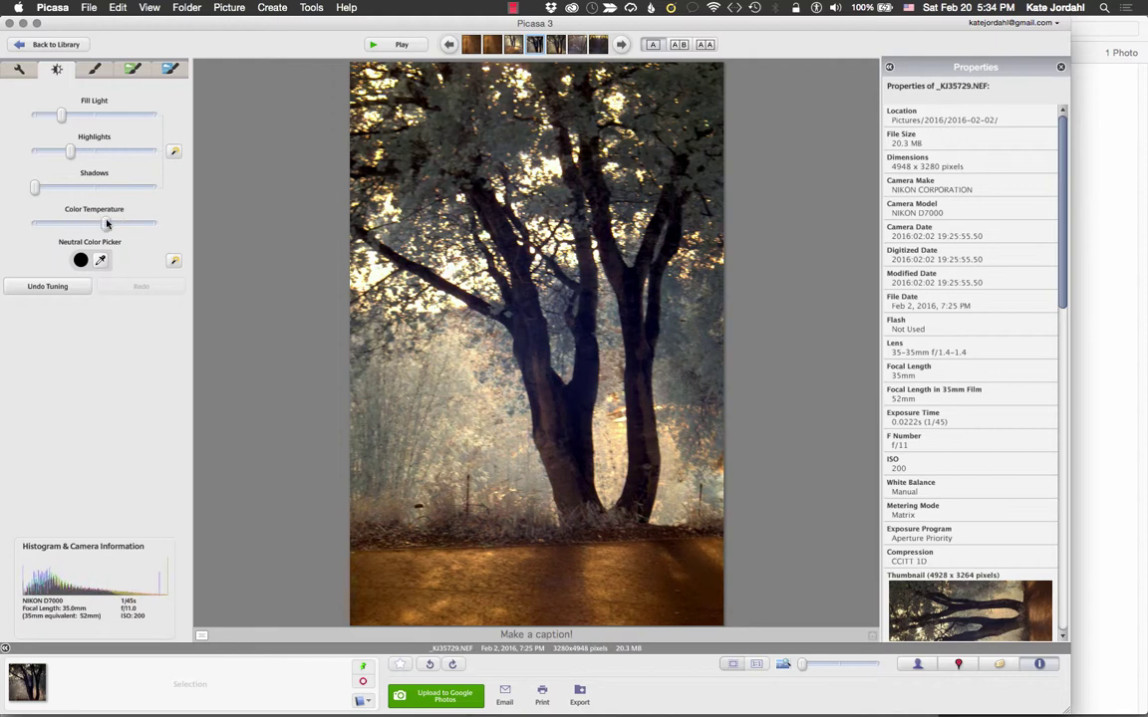
{"action": "left_click", "coordinate": [394, 443]}
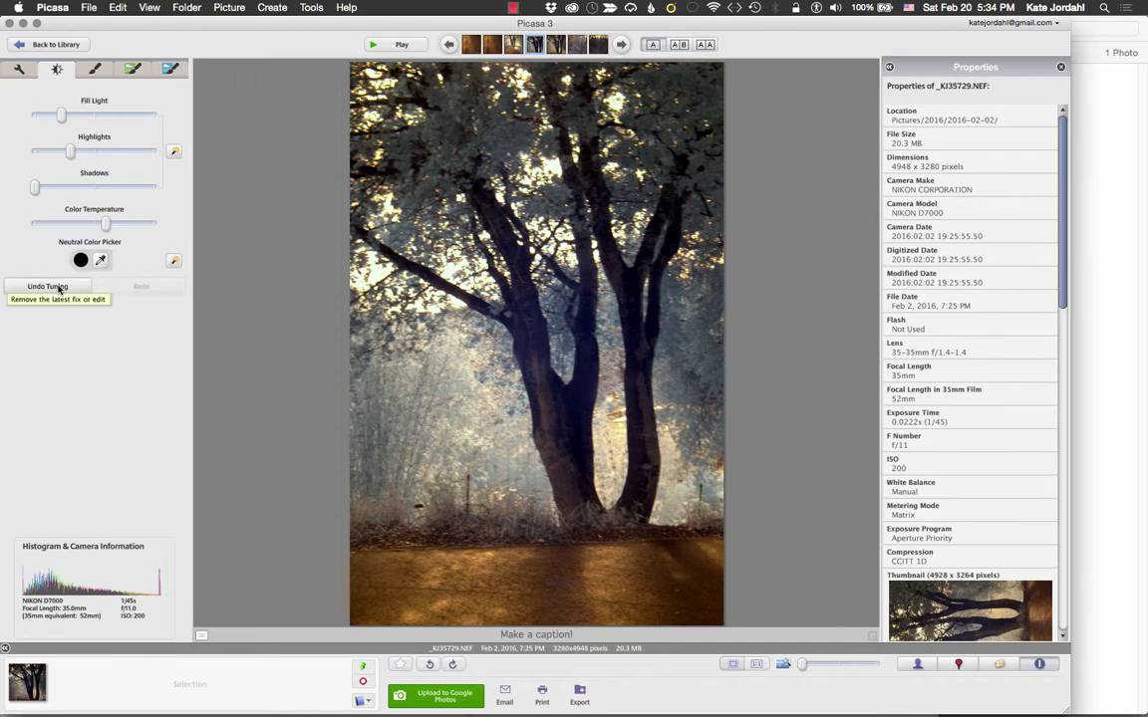
- Try the Tint effect on the tree photo with a bright green colour, and cancel it
{"action": "left_click", "coordinate": [95, 69]}
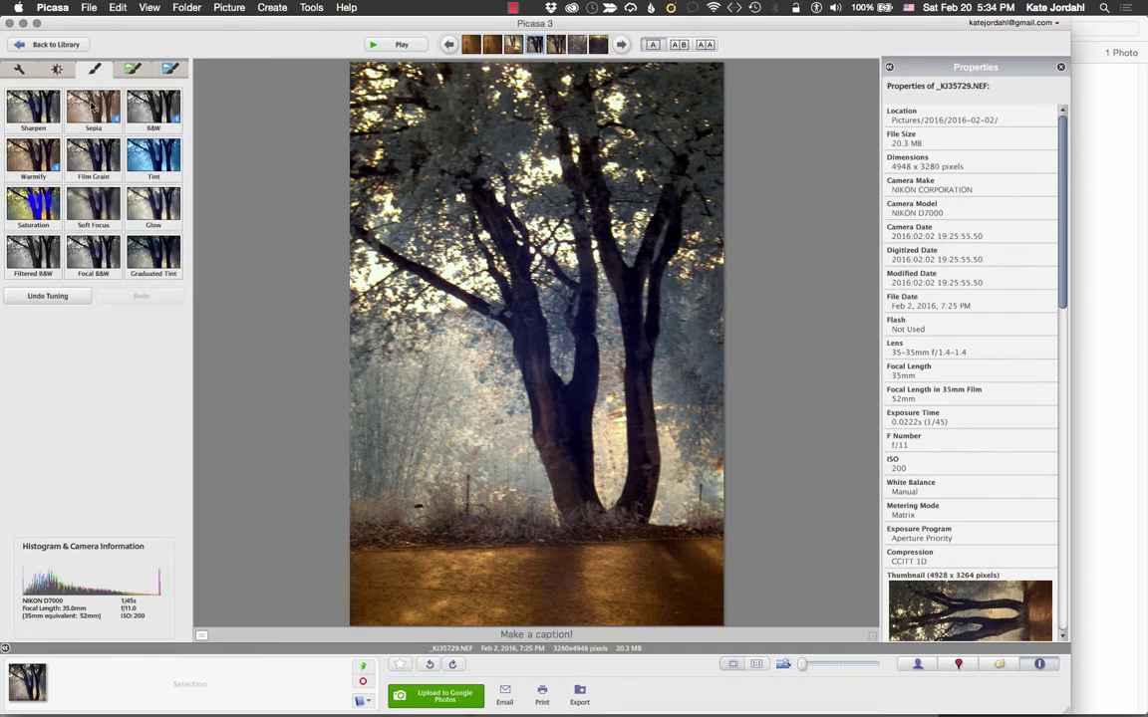
{"action": "left_click", "coordinate": [155, 160]}
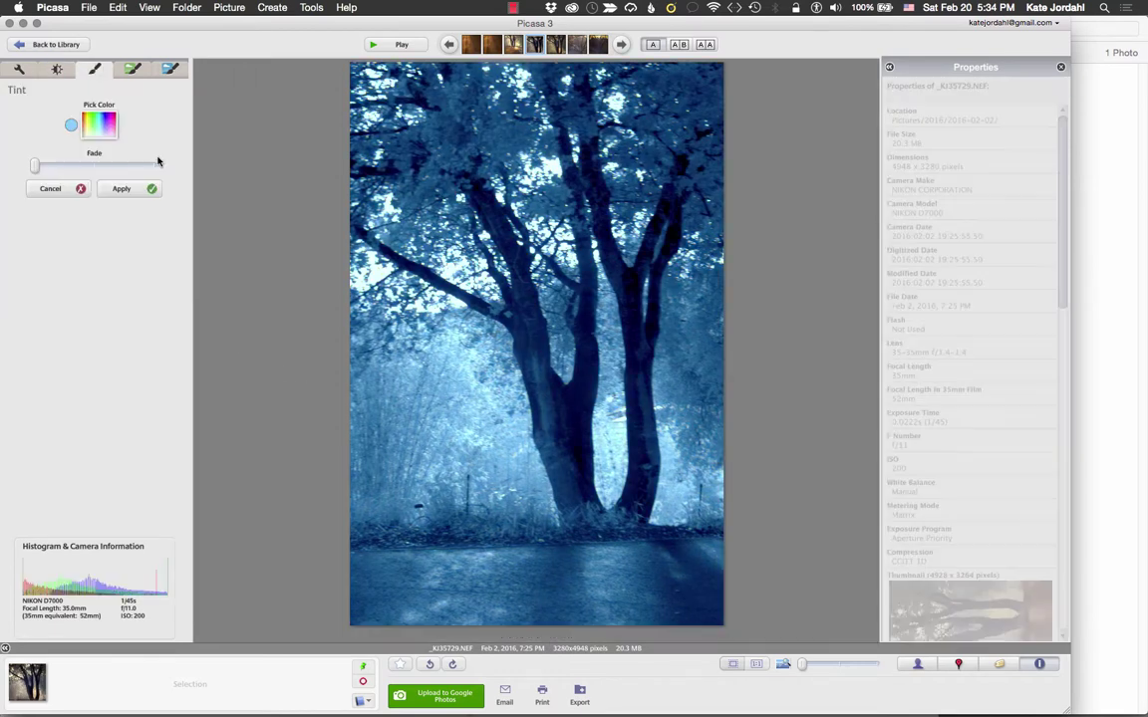
{"action": "left_click", "coordinate": [100, 114]}
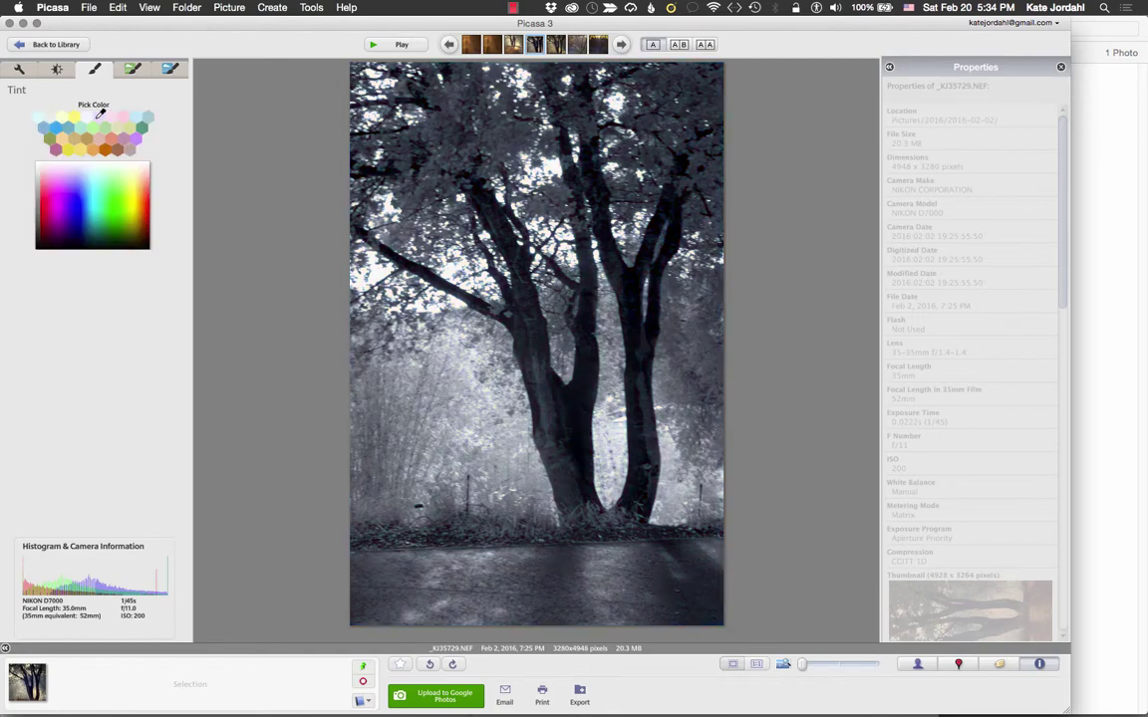
{"action": "left_click", "coordinate": [115, 199]}
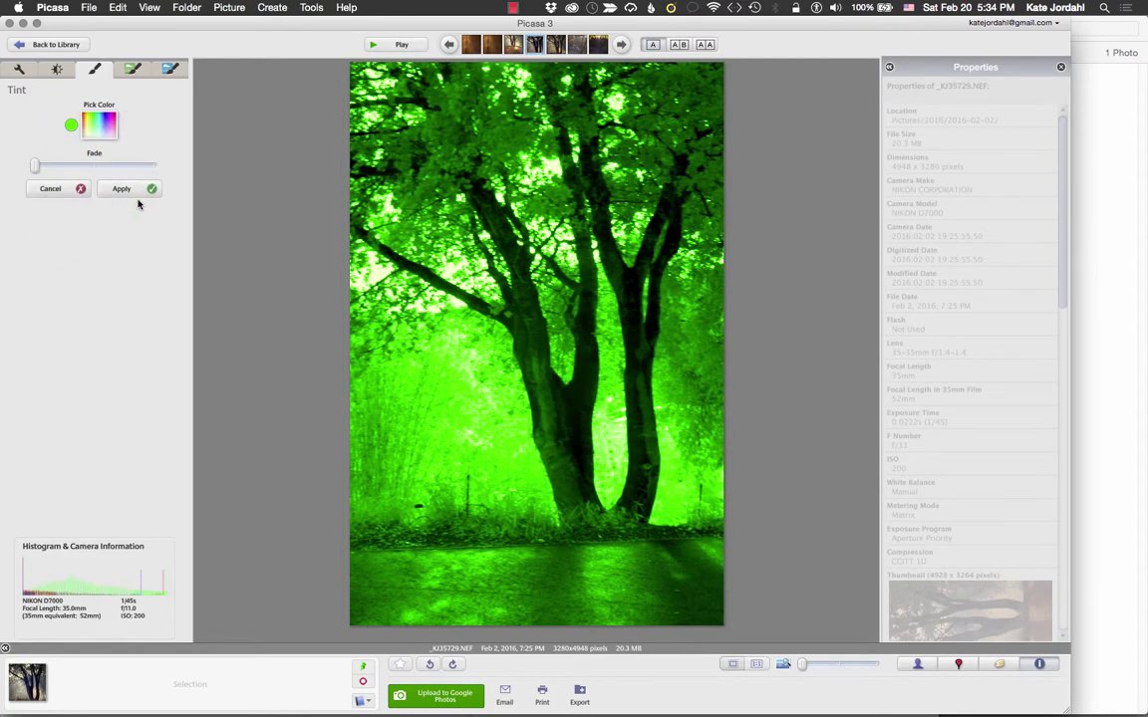
{"action": "left_click", "coordinate": [58, 189]}
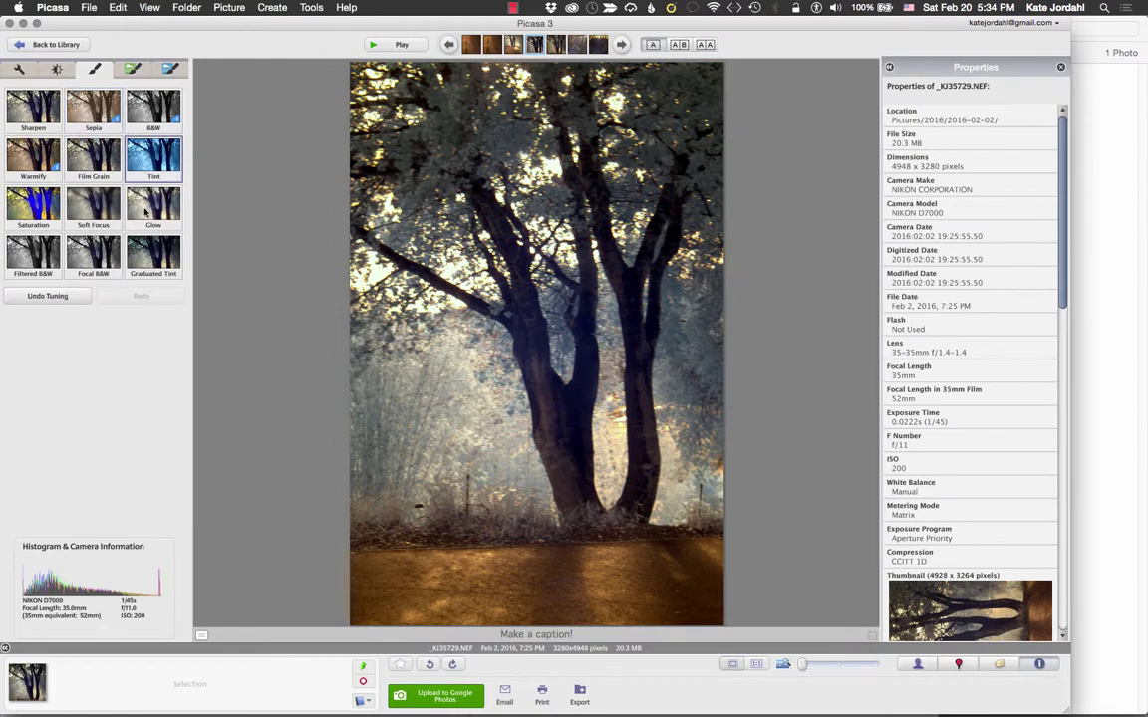
- Apply the Glow effect to the tree photo with its default intensity and radius
{"action": "left_click", "coordinate": [153, 204]}
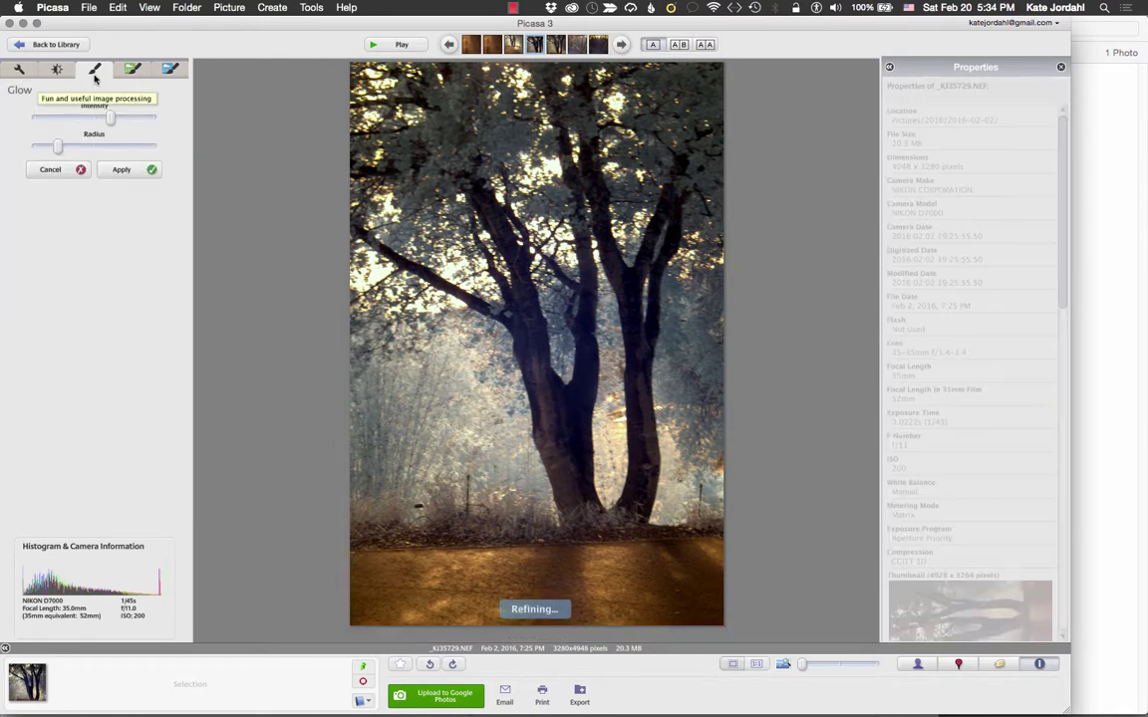
{"action": "left_click", "coordinate": [129, 170]}
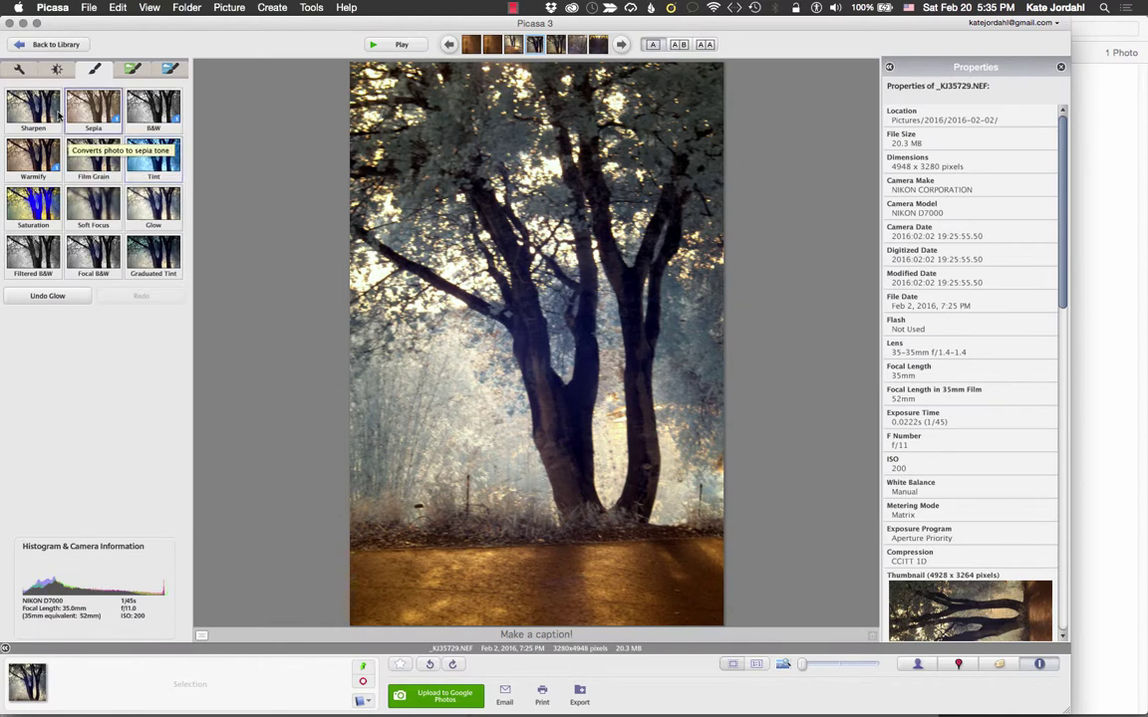
- Apply the Heat Map effect to the tree photo and undo it
{"action": "left_click", "coordinate": [133, 69]}
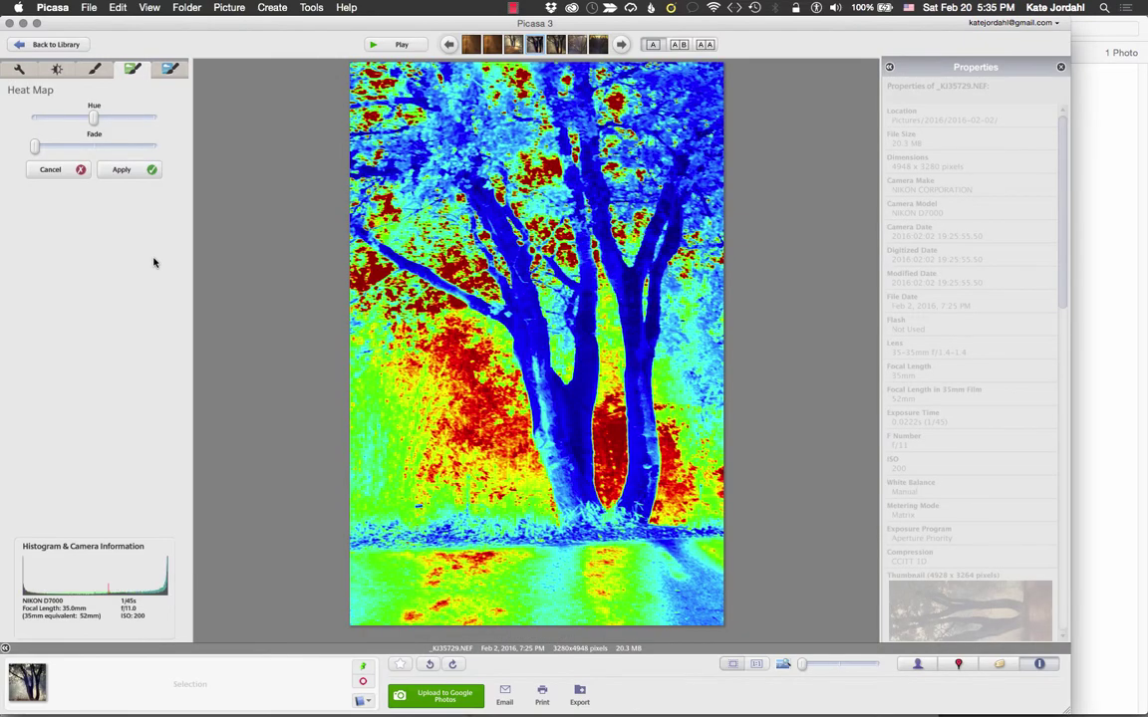
{"action": "left_click", "coordinate": [120, 170]}
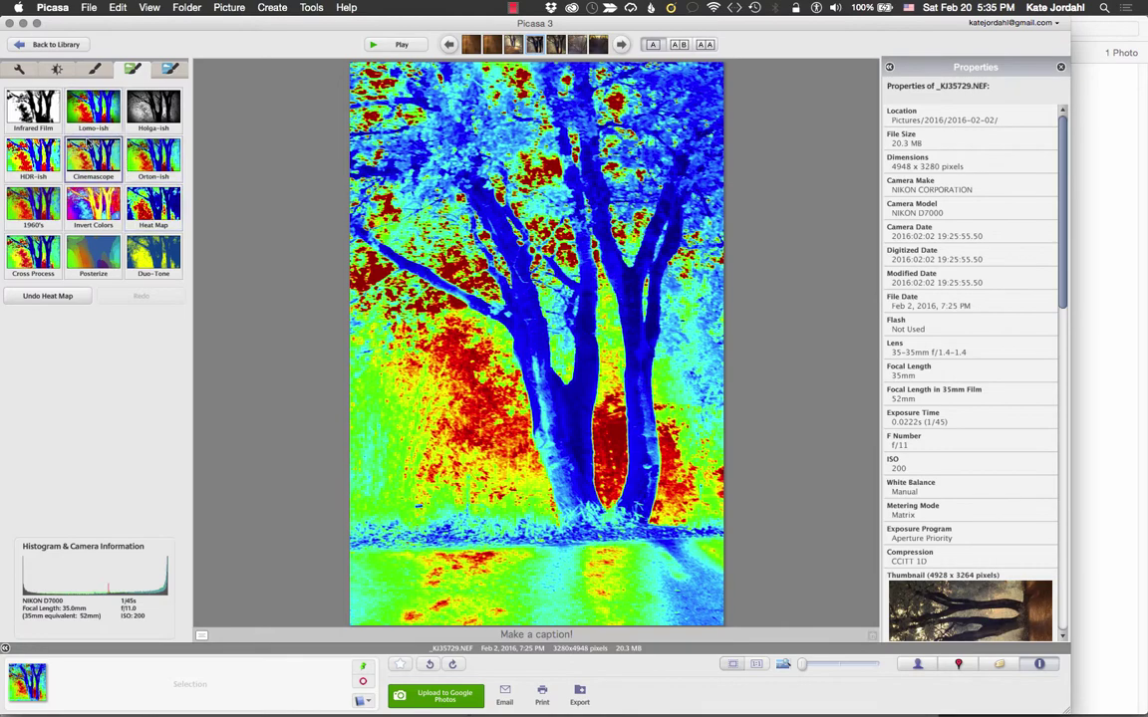
{"action": "left_click", "coordinate": [61, 297]}
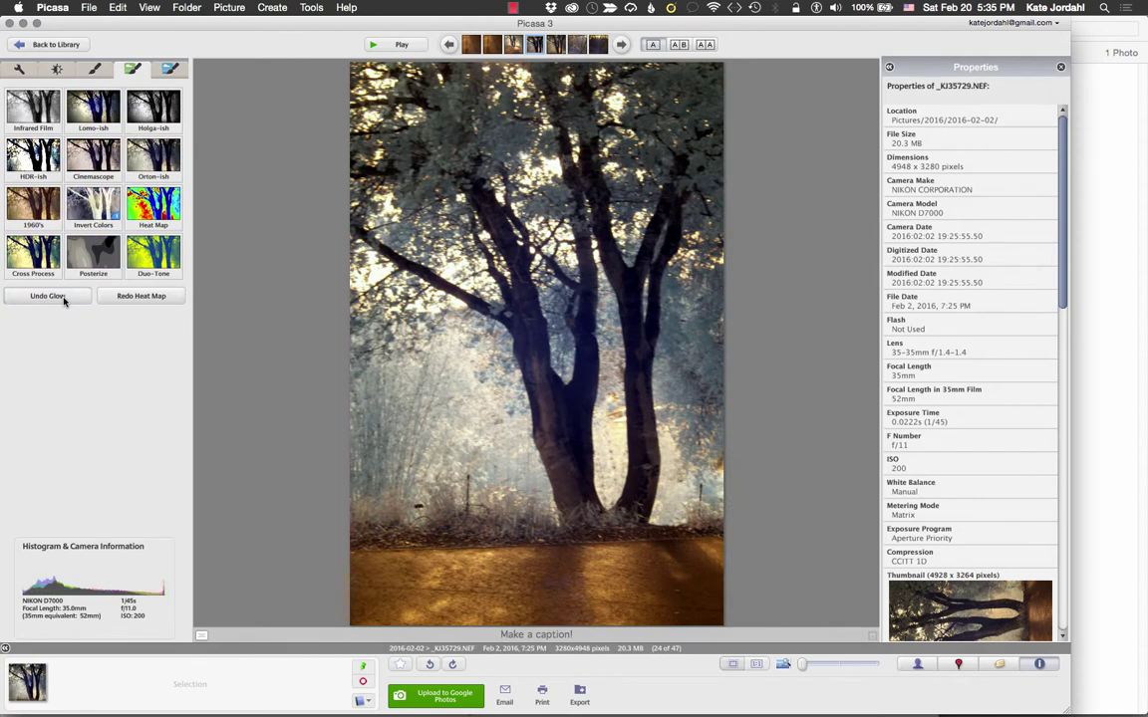
- Apply the Pencil Sketch effect to the tree photo with its default settings and undo it
{"action": "left_click", "coordinate": [169, 69]}
{"action": "left_click", "coordinate": [154, 155]}
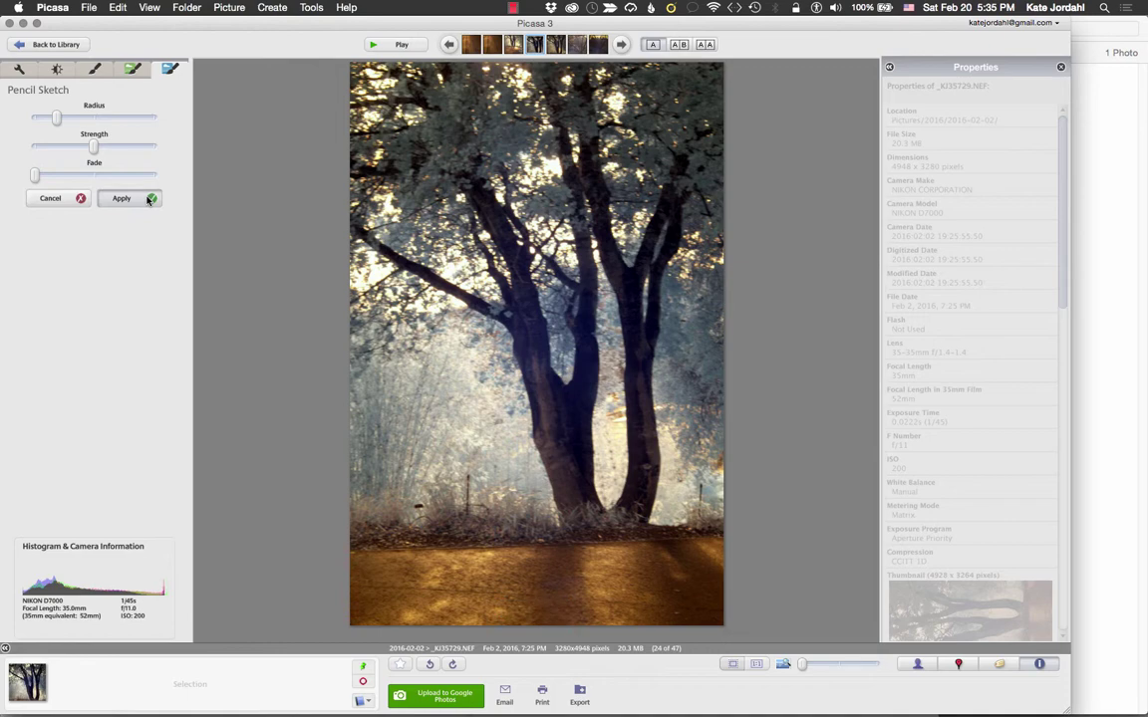
{"action": "left_click", "coordinate": [106, 201]}
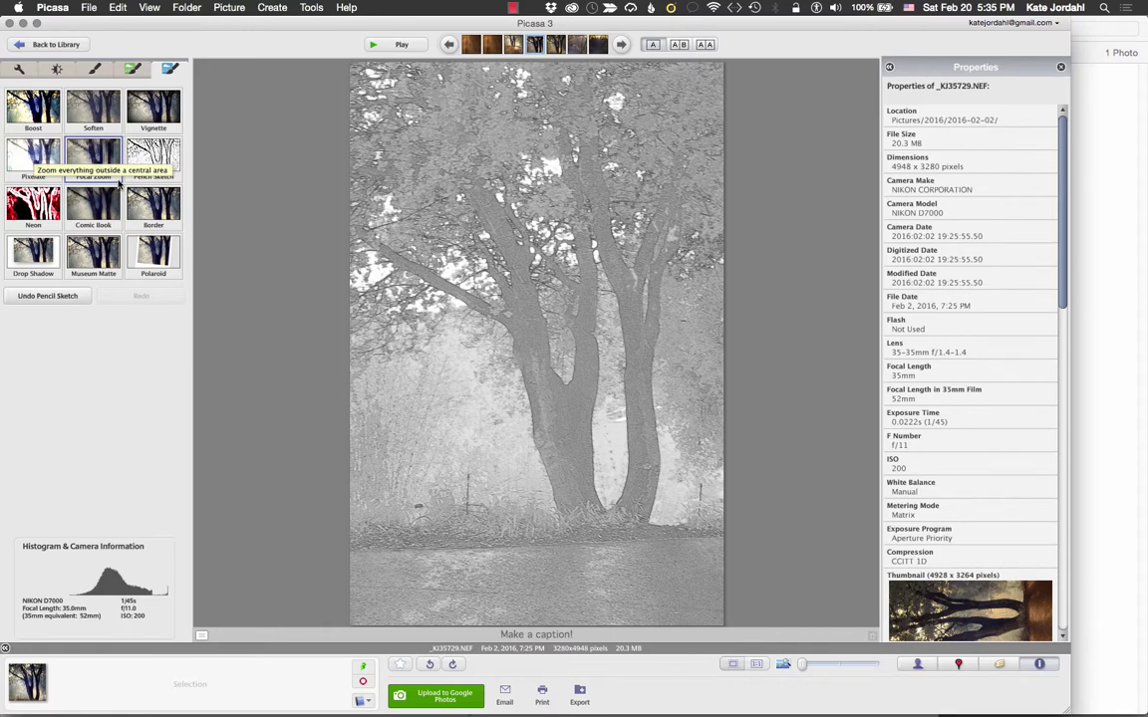
{"action": "left_click", "coordinate": [35, 295]}
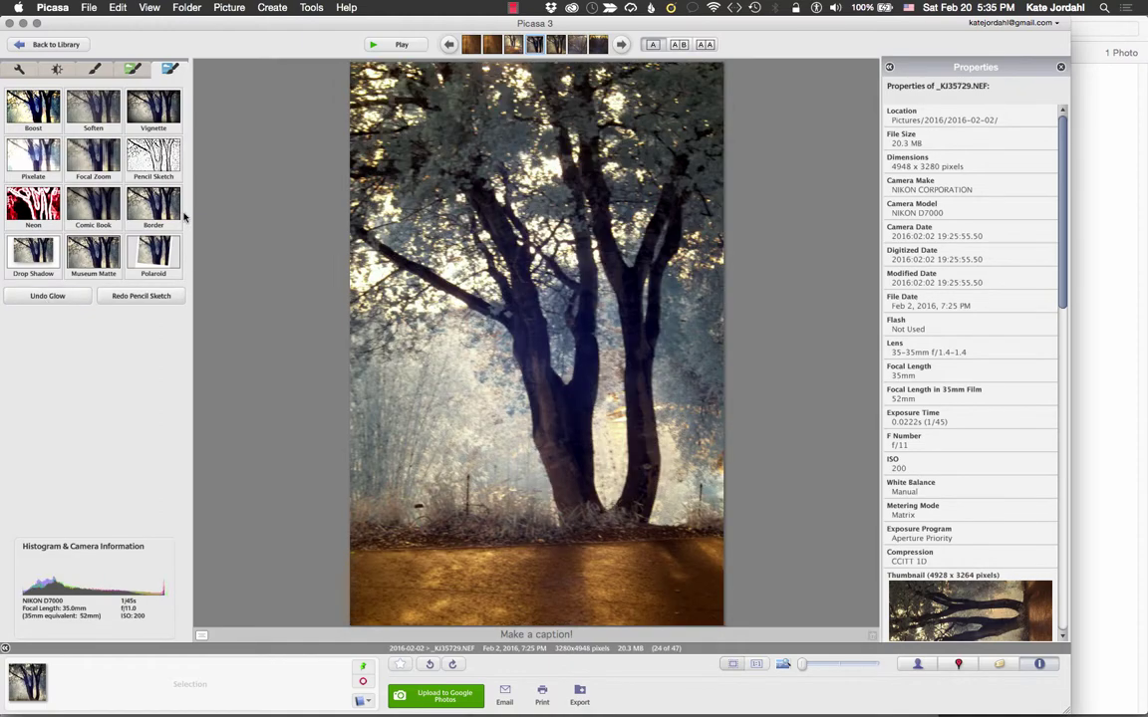
{"action": "left_click", "coordinate": [272, 7]}
{"action": "mouse_move", "coordinate": [238, 8]}
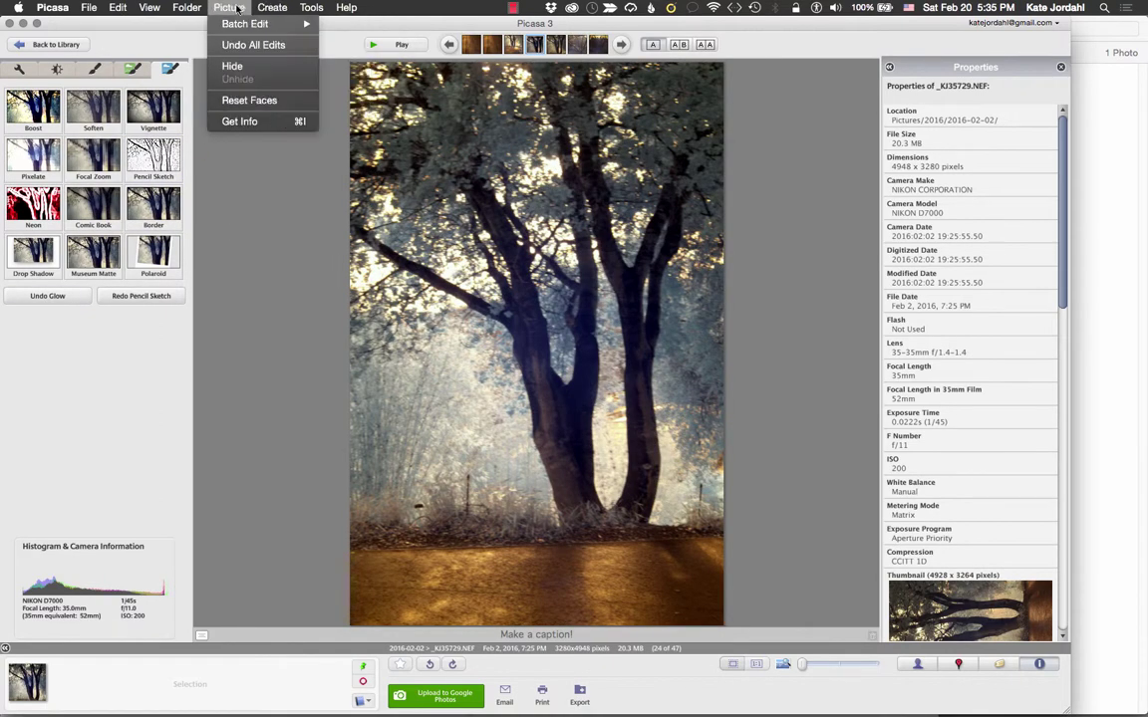
{"action": "mouse_move", "coordinate": [327, 7]}
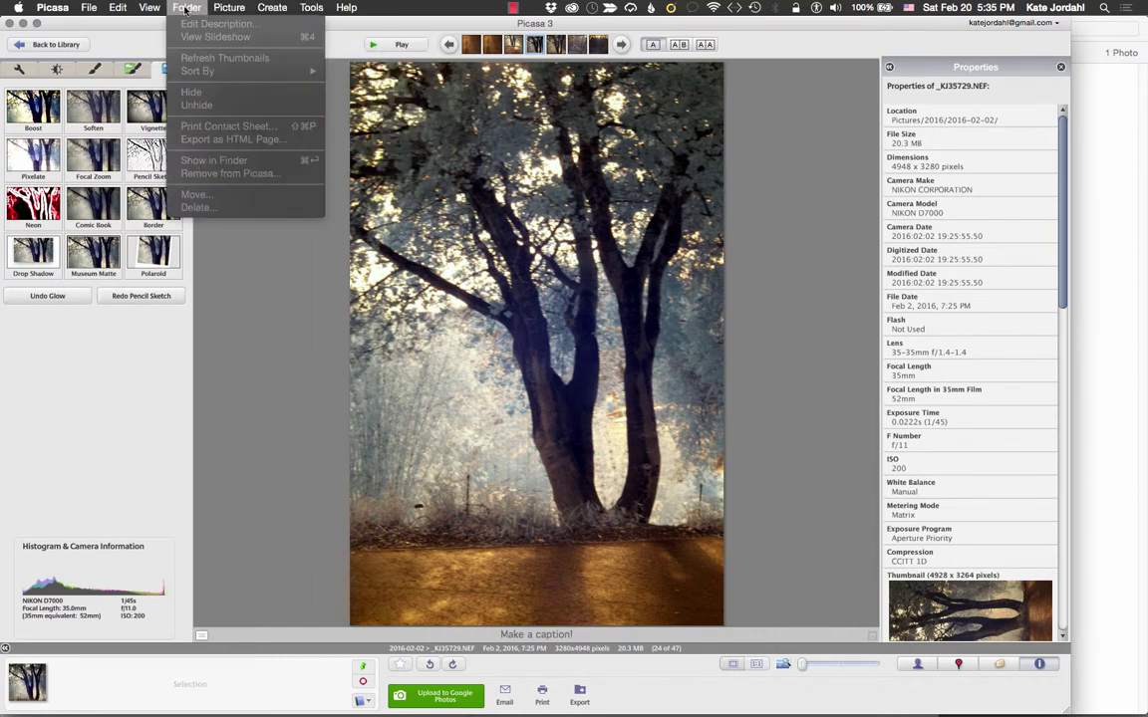
{"action": "mouse_move", "coordinate": [151, 8]}
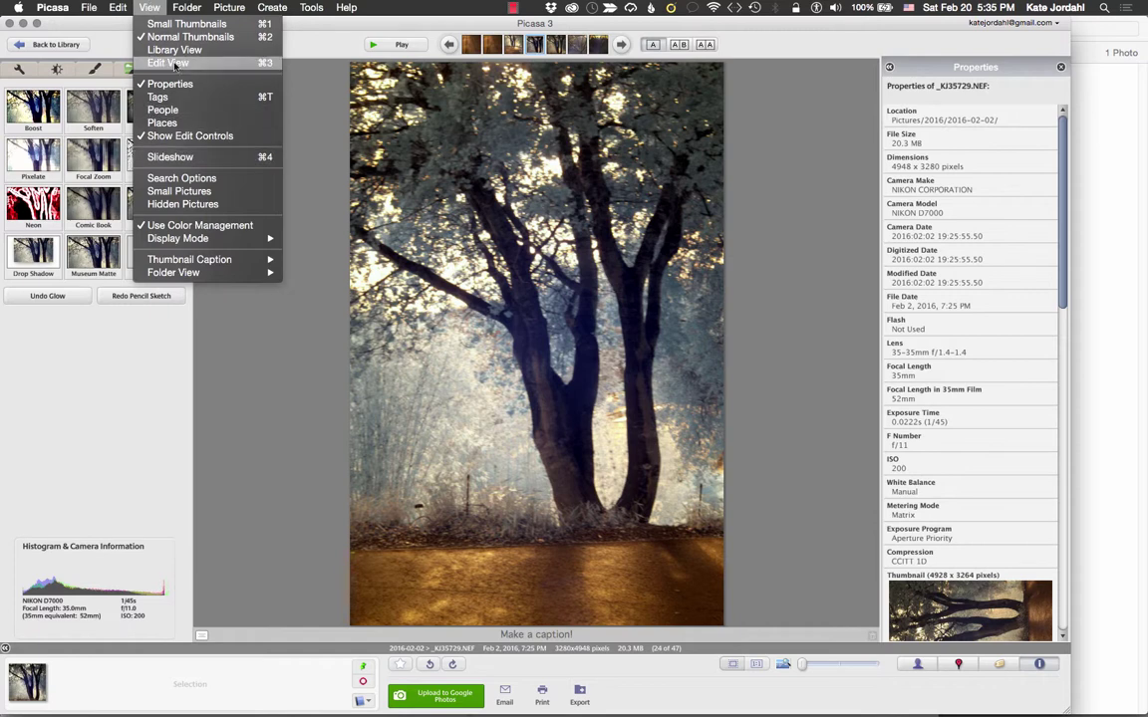
{"action": "left_click", "coordinate": [151, 7]}
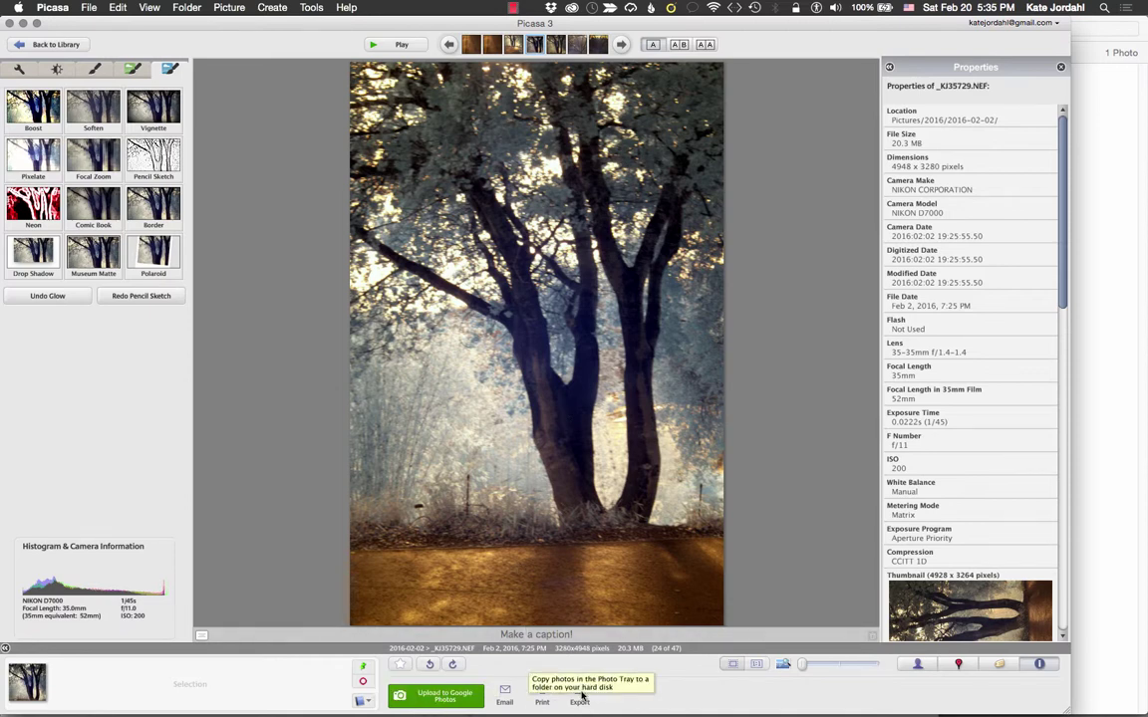
- Switch to Lightroom and convert the virtual copy of tree photo _KJ35730.NEF to black and white in the Develop module
{"action": "key", "text": "super+Tab"}
{"action": "key", "text": "super+Tab"}
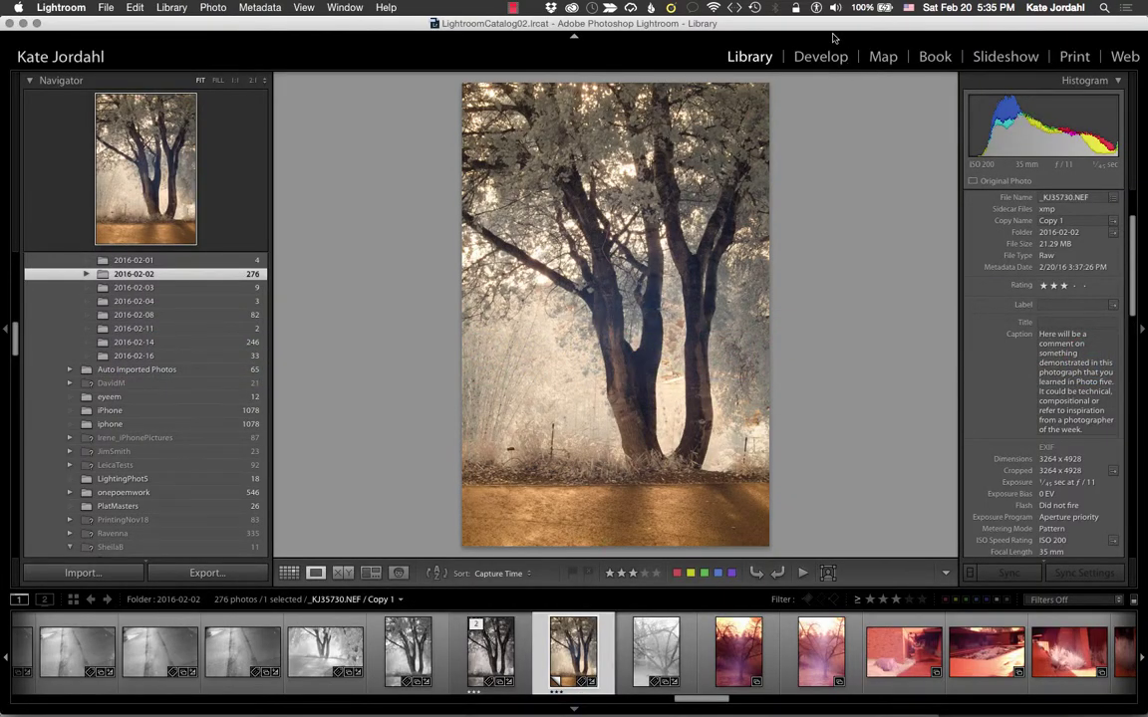
{"action": "left_click", "coordinate": [829, 56]}
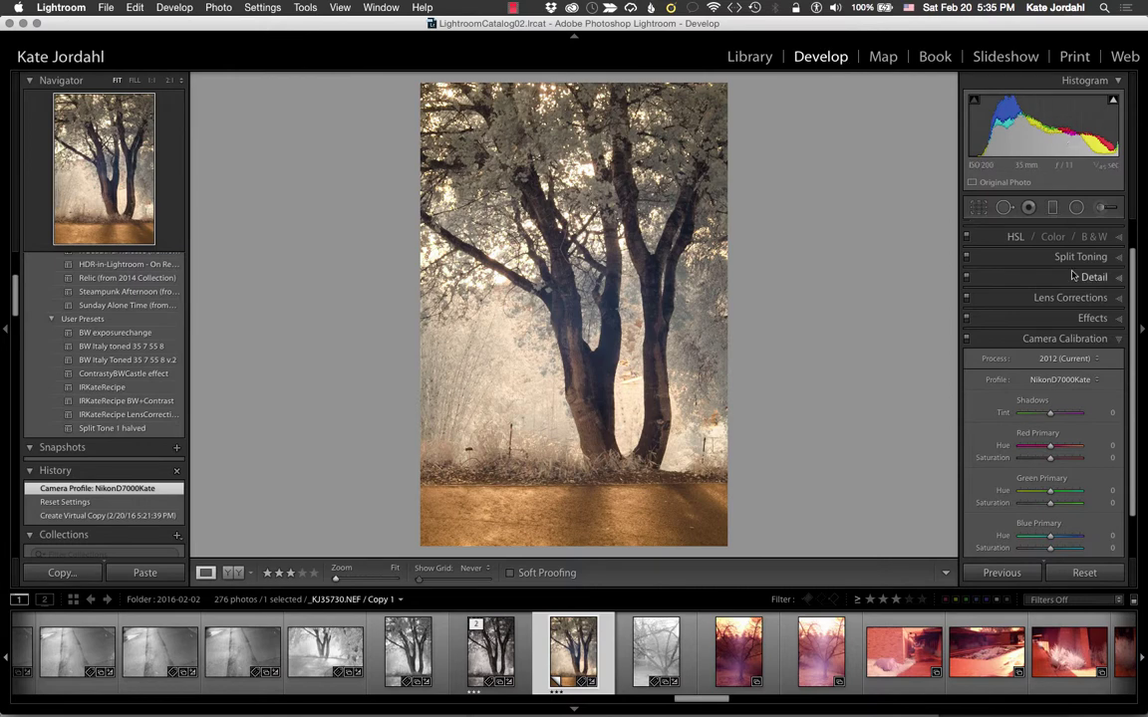
{"action": "left_click", "coordinate": [1096, 237]}
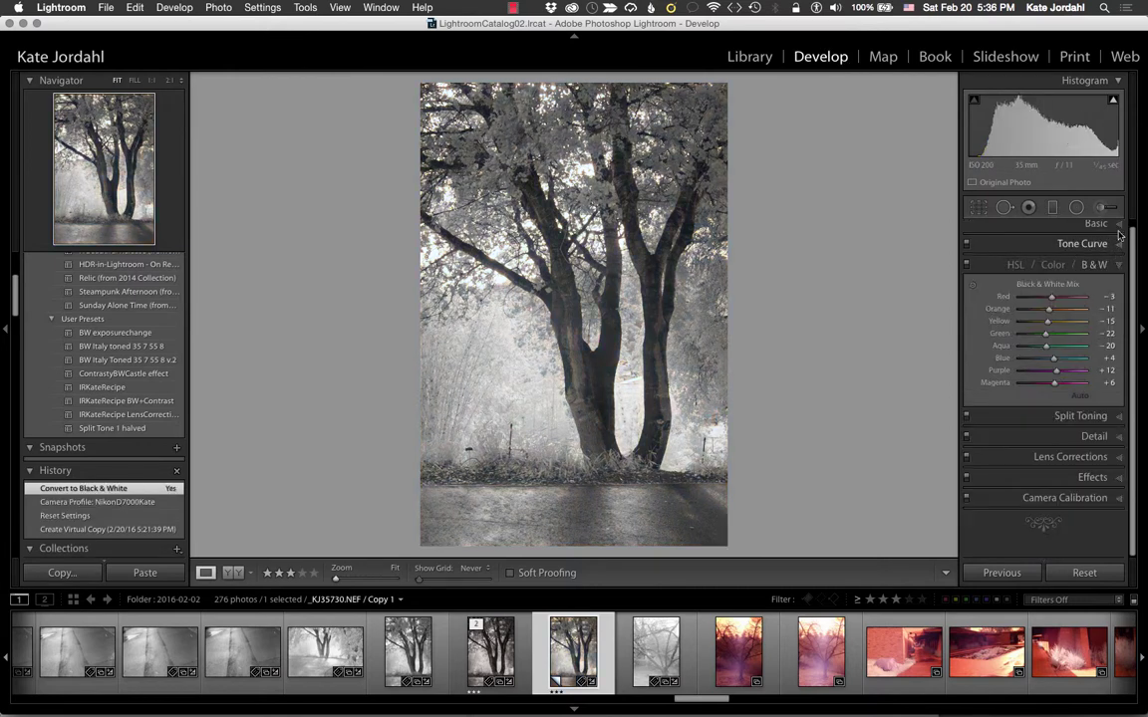
- Set the tree photo's Exposure to -0.50, Contrast +23, Highlights -35, Shadows +23, Blacks -20 and Clarity +19
{"action": "left_click", "coordinate": [1101, 224]}
{"action": "left_click_drag", "start_coordinate": [1049, 333], "coordinate": [1059, 379]}
{"action": "scroll", "coordinate": [1043, 404], "scroll_direction": "down", "scroll_amount": 2}
{"action": "scroll", "coordinate": [1013, 390], "scroll_direction": "down", "scroll_amount": 1}
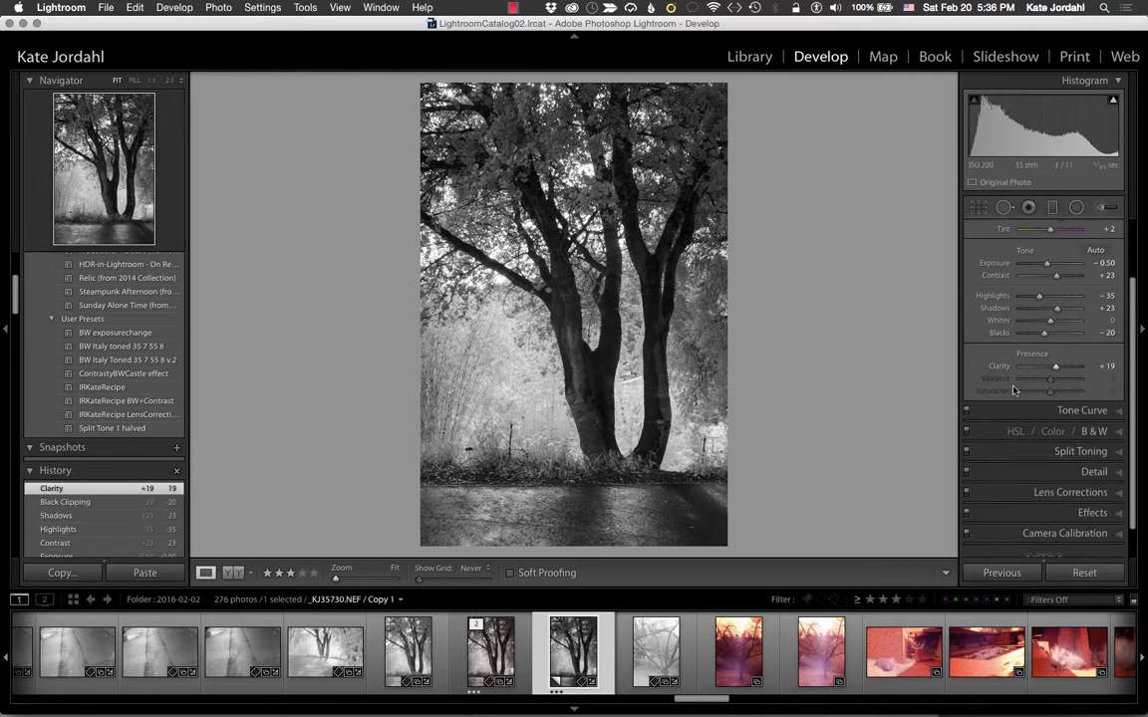
- Show the Black & White Mix and apply the user preset BW Italy Toned 35 7 55 8 v.2 to the tree photo
{"action": "left_click", "coordinate": [1117, 428]}
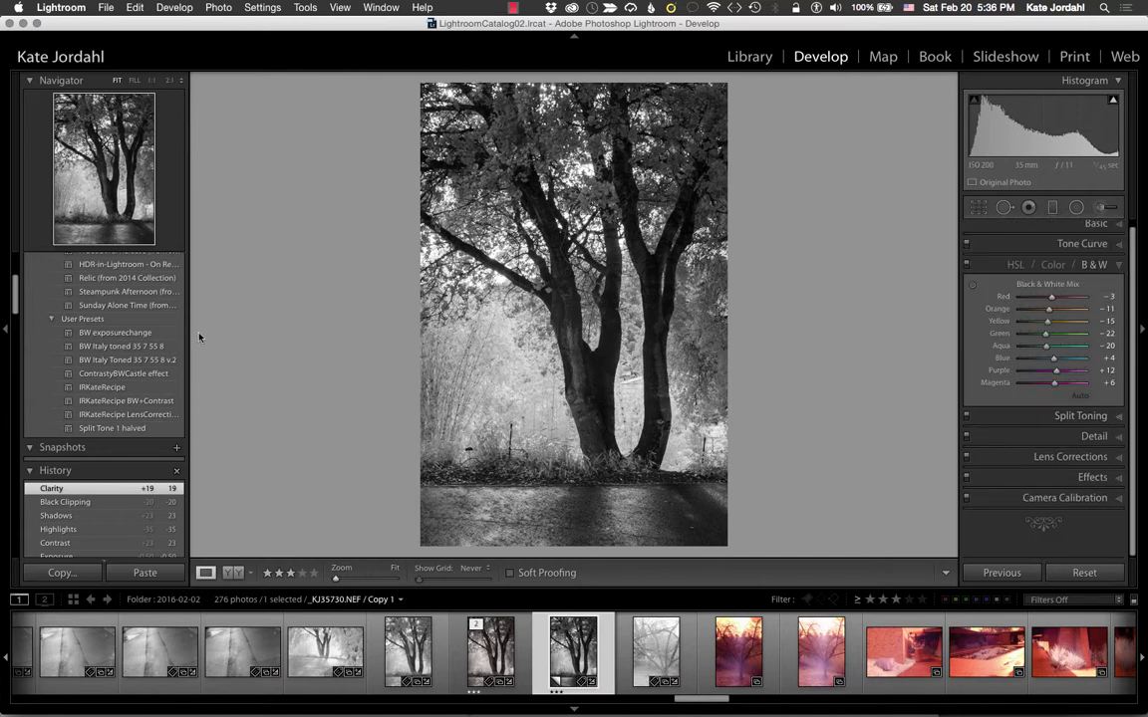
{"action": "left_click", "coordinate": [108, 360]}
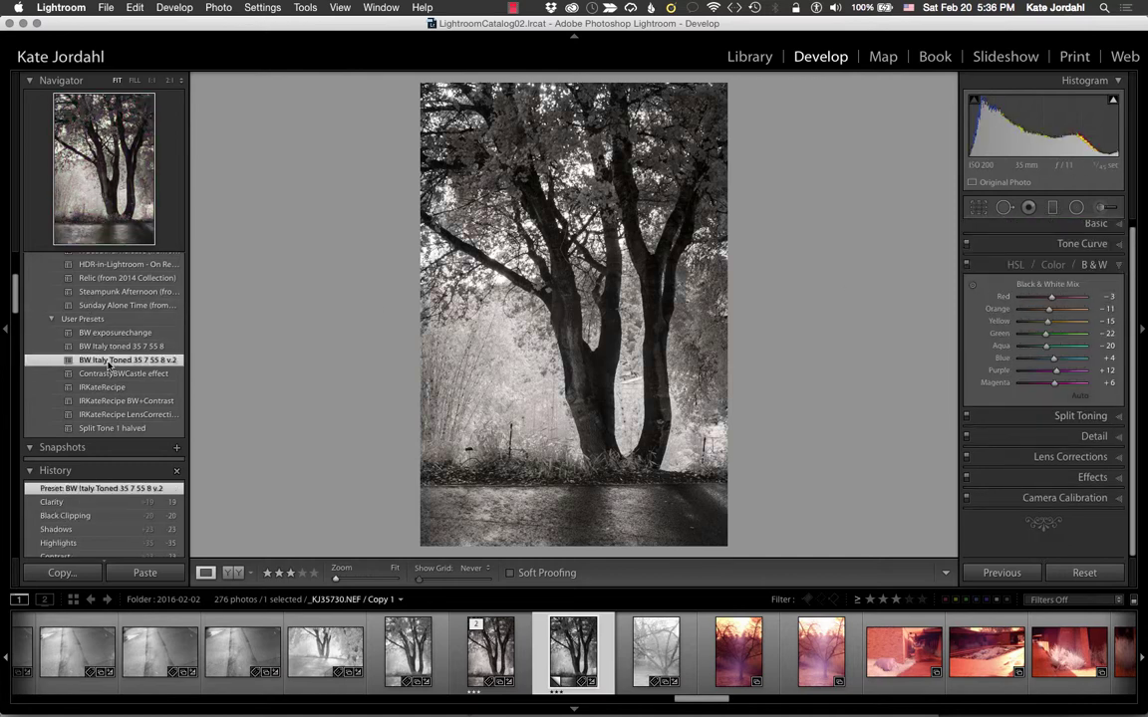
- Return to the Library module and collapse the Catalog, Folders, Collections and Publish Services sections
{"action": "left_click", "coordinate": [748, 57]}
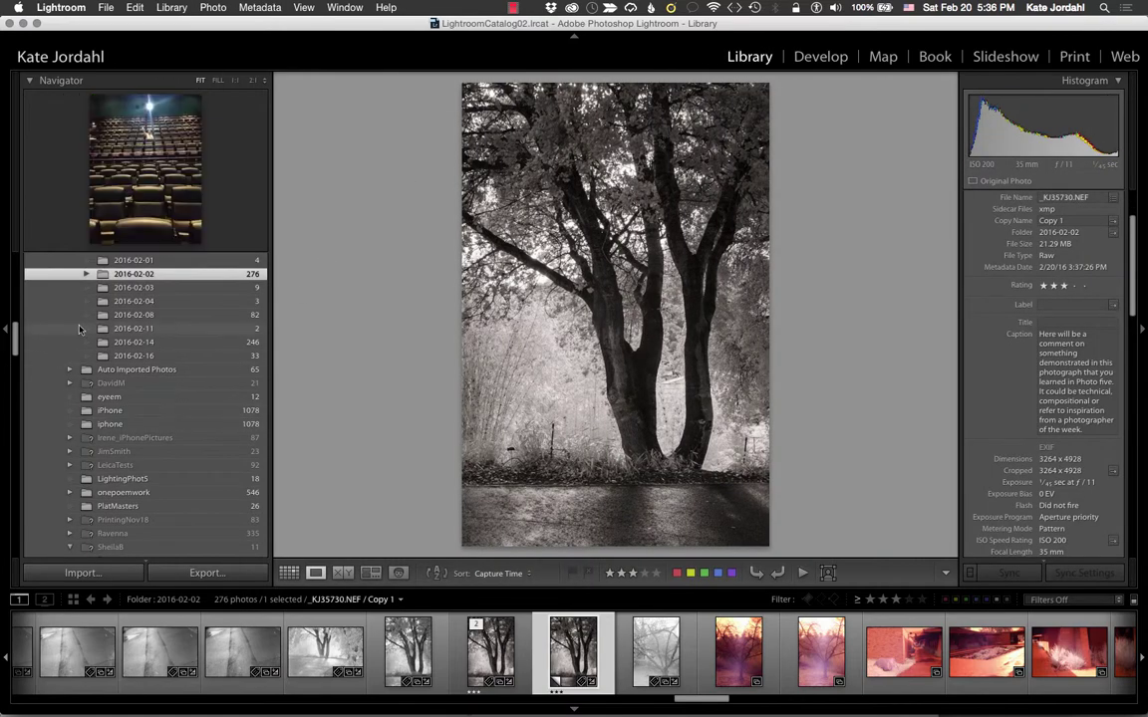
{"action": "scroll", "coordinate": [33, 318], "scroll_direction": "up", "scroll_amount": 2}
{"action": "scroll", "coordinate": [80, 339], "scroll_direction": "up", "scroll_amount": 10}
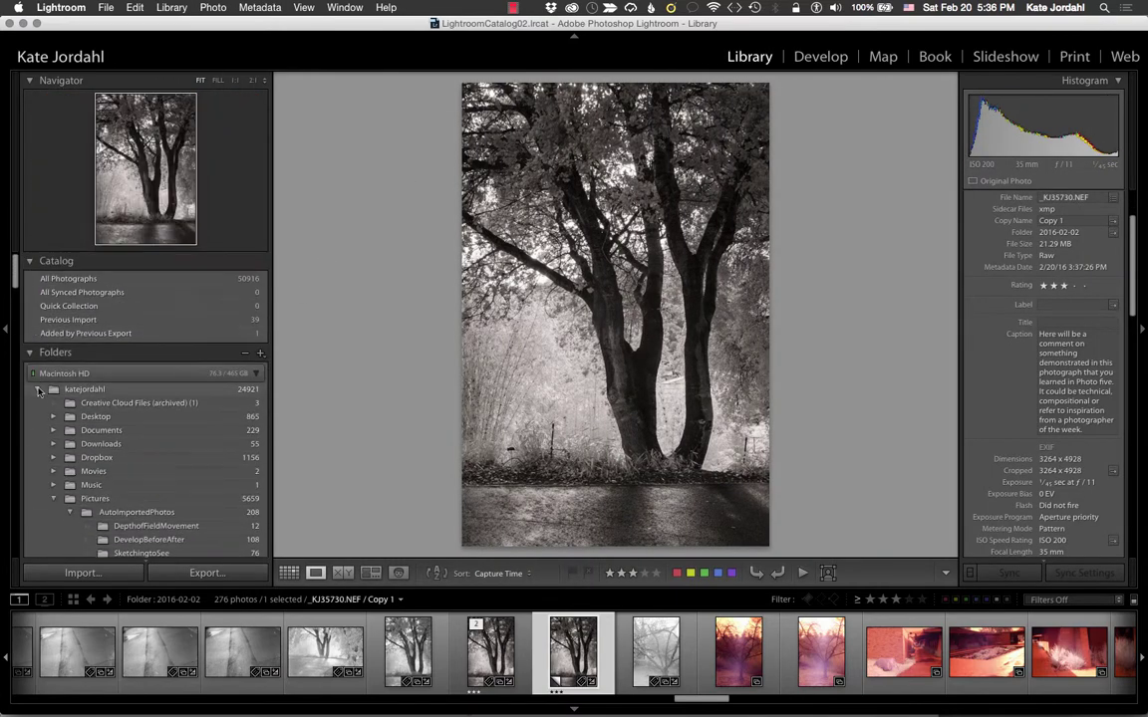
{"action": "right_click", "coordinate": [136, 357]}
{"action": "left_click", "coordinate": [175, 440]}
{"action": "left_click", "coordinate": [29, 282]}
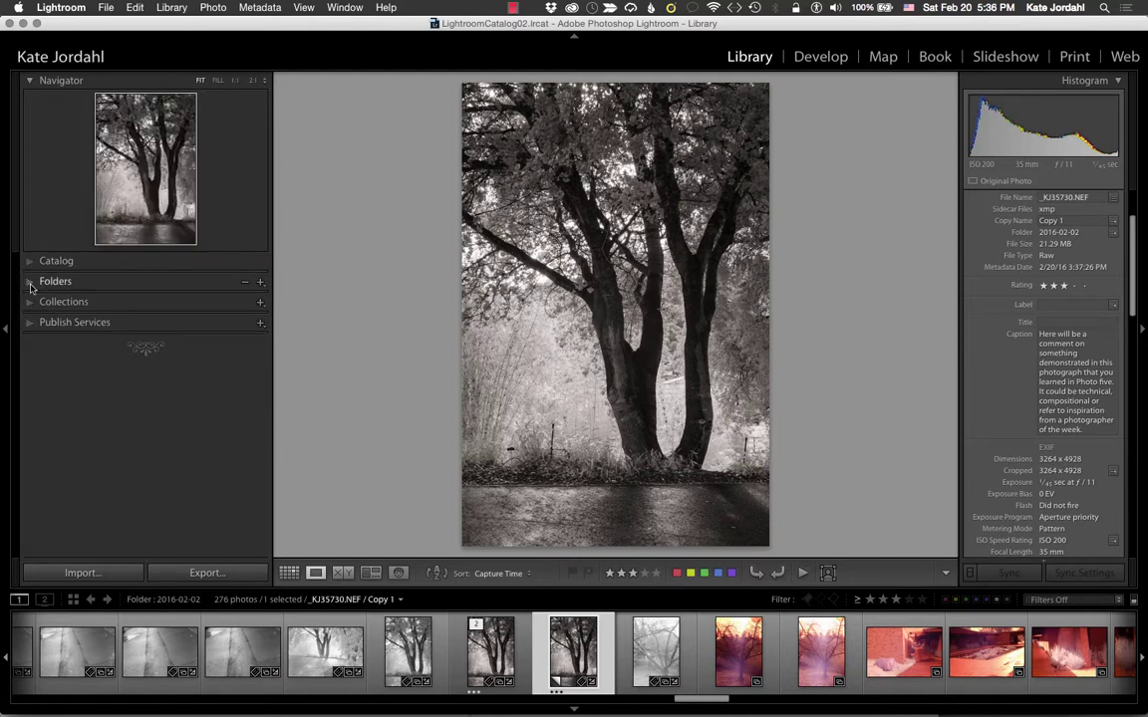
- Browse the Photostream of the Flickr Final Project publish service as a thumbnail grid
{"action": "left_click", "coordinate": [29, 322]}
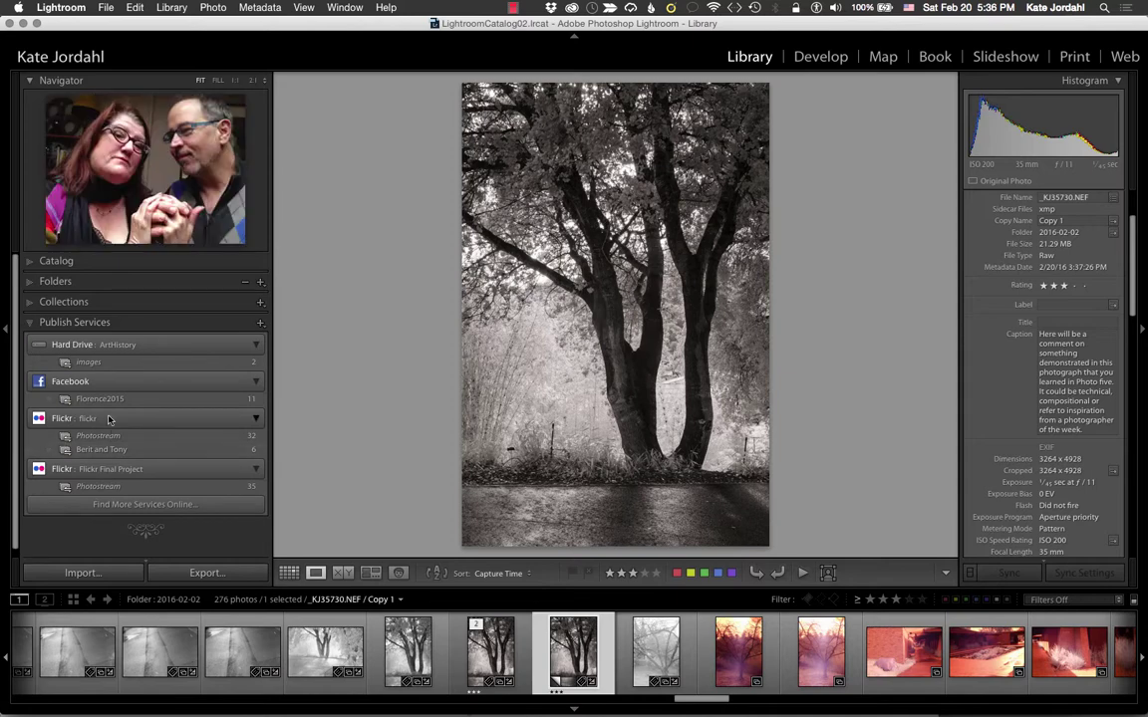
{"action": "left_click", "coordinate": [164, 487]}
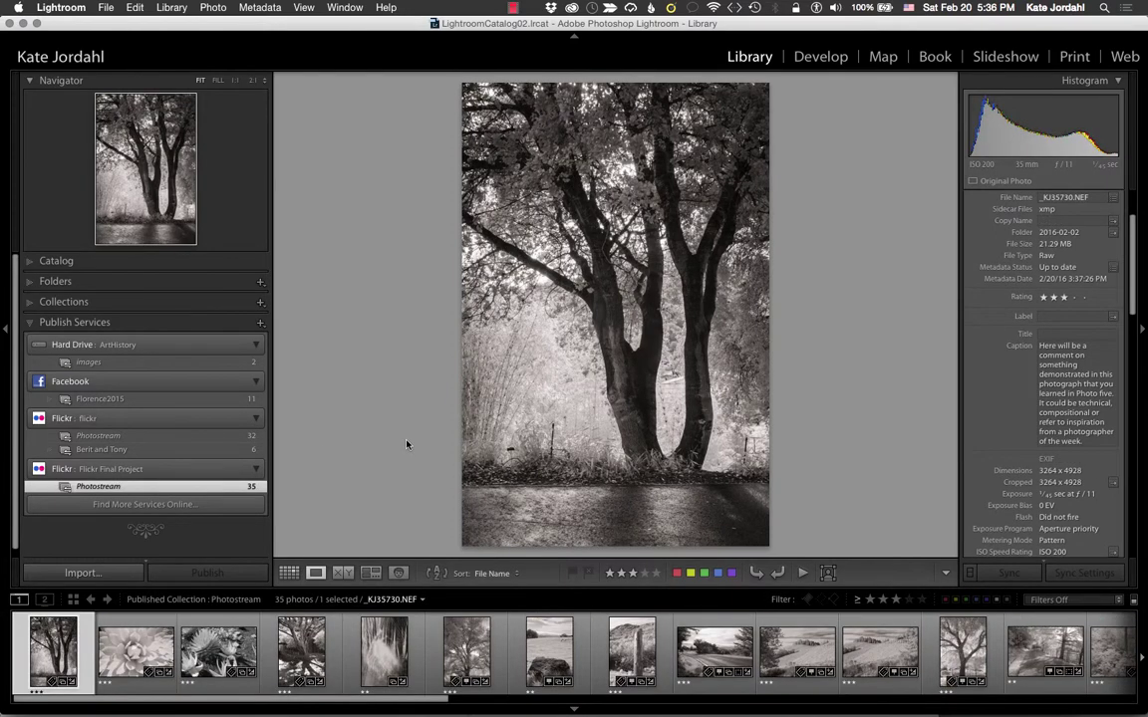
{"action": "key", "text": "g"}
{"action": "scroll", "coordinate": [461, 305], "scroll_direction": "down", "scroll_amount": 10}
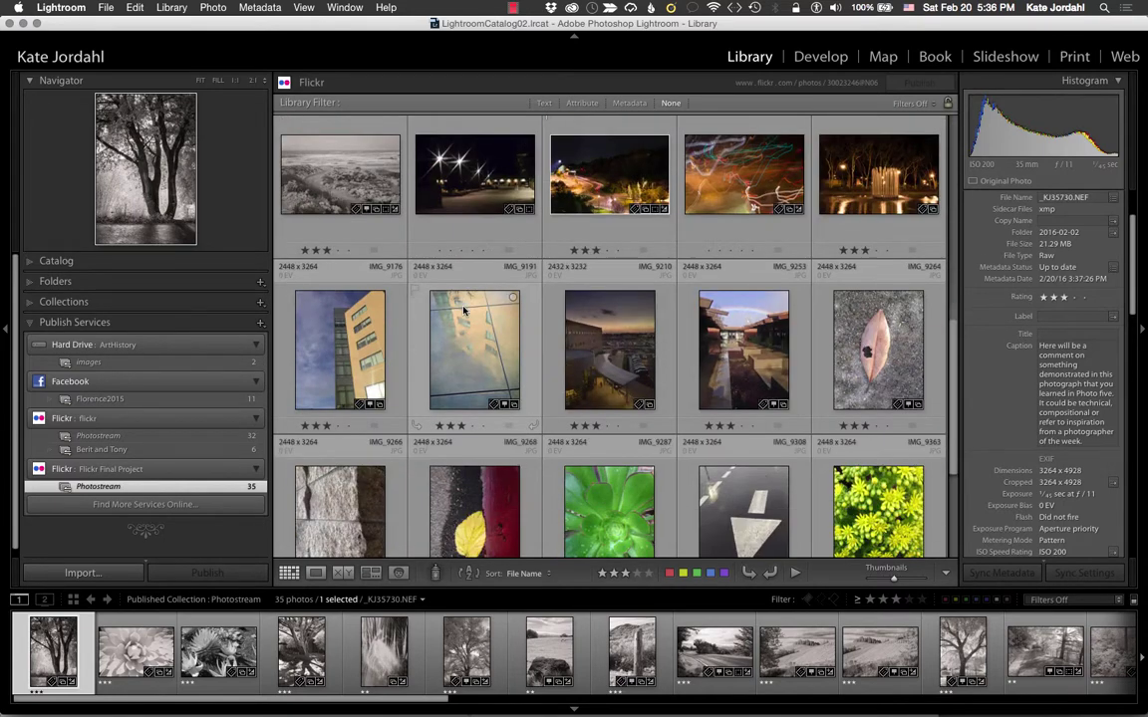
- Review the Flickr Final Project photostream back to its first photos and switch to the edited tree photo in Picasa
{"action": "scroll", "coordinate": [463, 309], "scroll_direction": "up", "scroll_amount": 8}
{"action": "scroll", "coordinate": [463, 309], "scroll_direction": "up", "scroll_amount": 3}
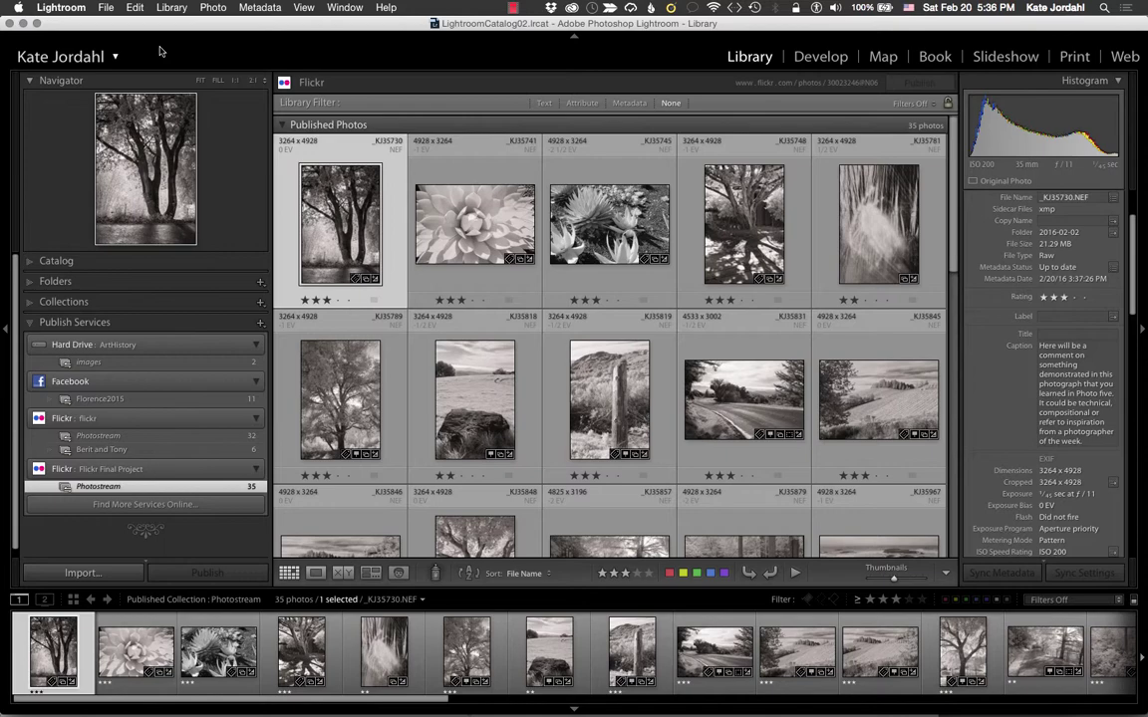
{"action": "key", "text": "super+Tab"}
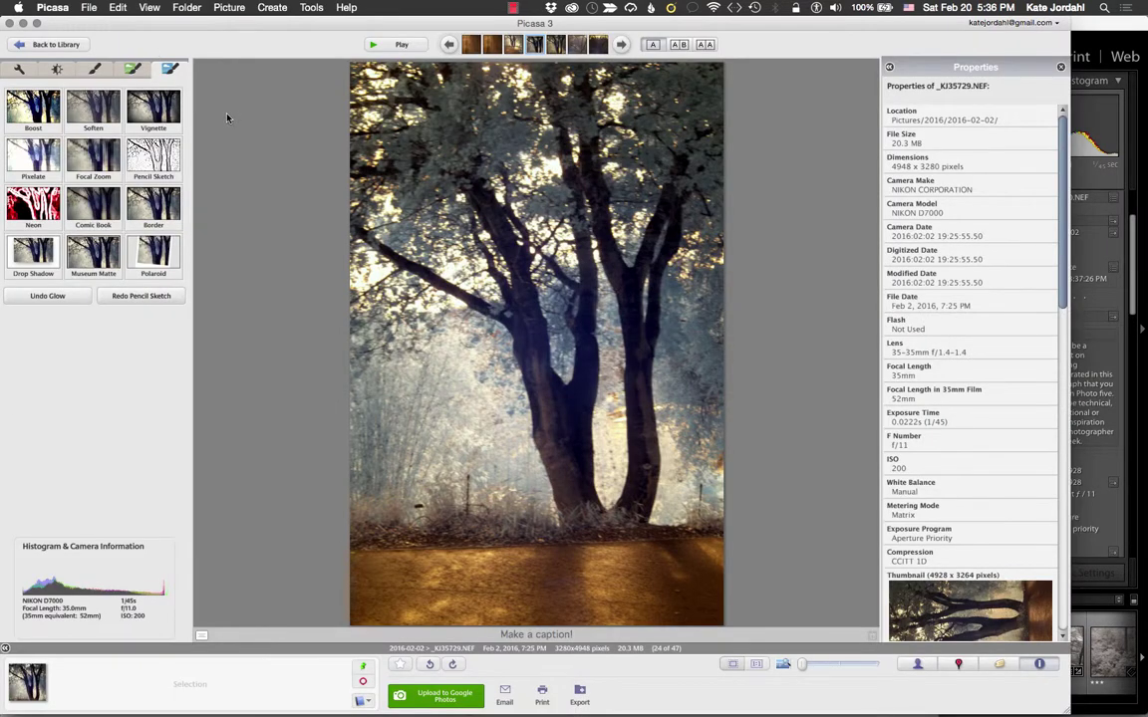
- Switch to Photos and browse the whole library by date, examining the Feb 1 and Feb 2 photos around the black-and-white tree
{"action": "key", "text": "super+Tab"}
{"action": "key", "text": "super+Tab"}
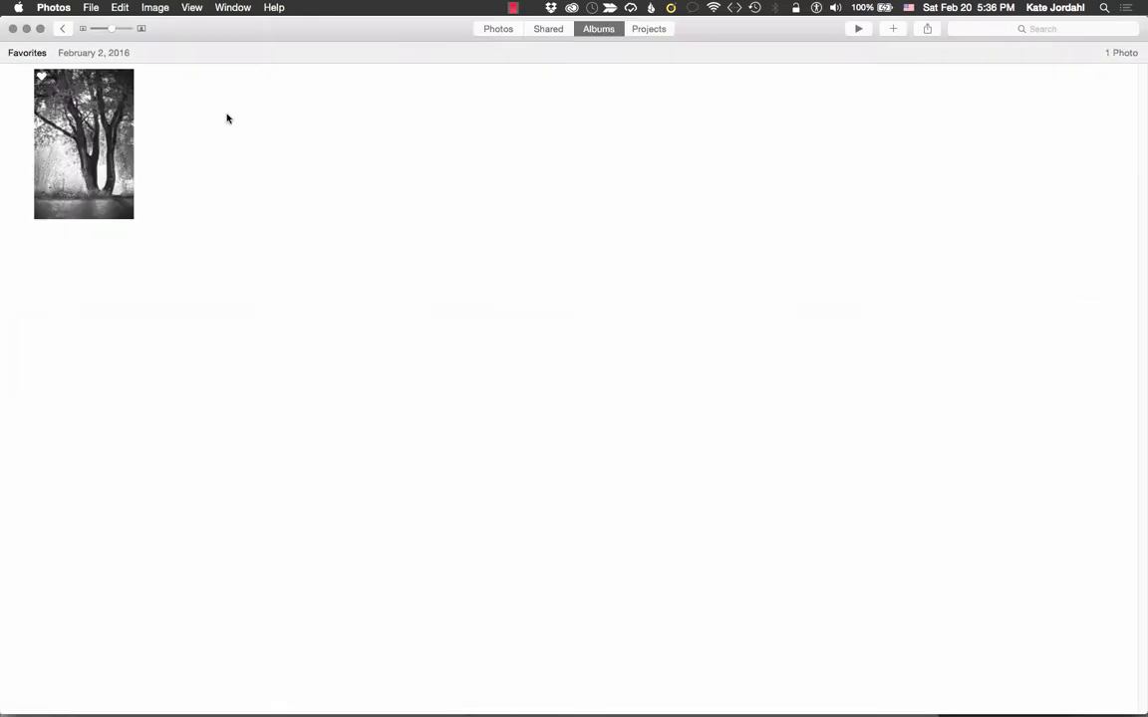
{"action": "left_click", "coordinate": [498, 29]}
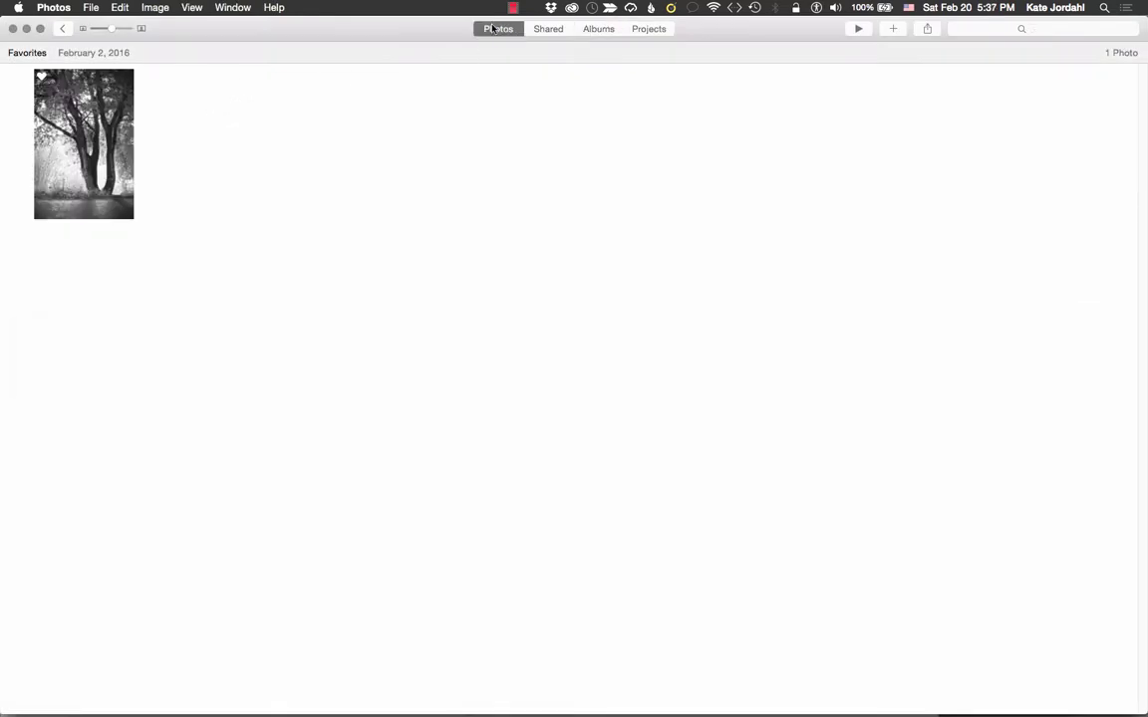
{"action": "scroll", "coordinate": [288, 288], "scroll_direction": "up", "scroll_amount": 3}
{"action": "scroll", "coordinate": [288, 287], "scroll_direction": "up", "scroll_amount": 10}
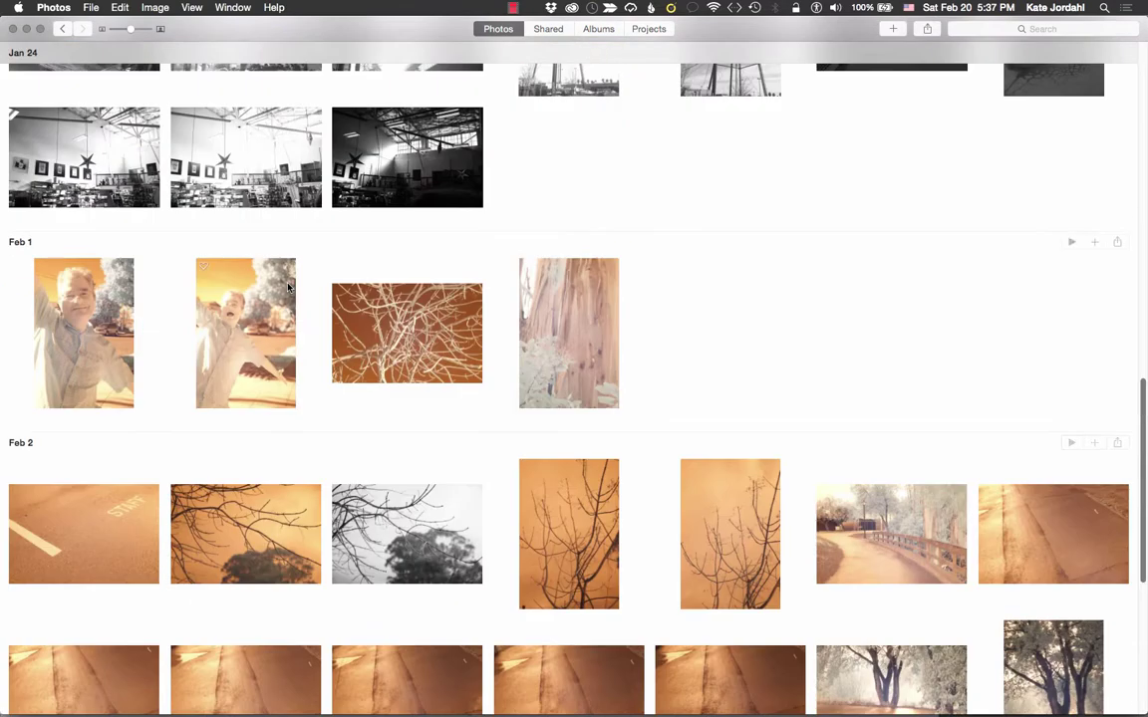
{"action": "scroll", "coordinate": [288, 288], "scroll_direction": "down", "scroll_amount": 3}
{"action": "scroll", "coordinate": [288, 288], "scroll_direction": "down", "scroll_amount": 10}
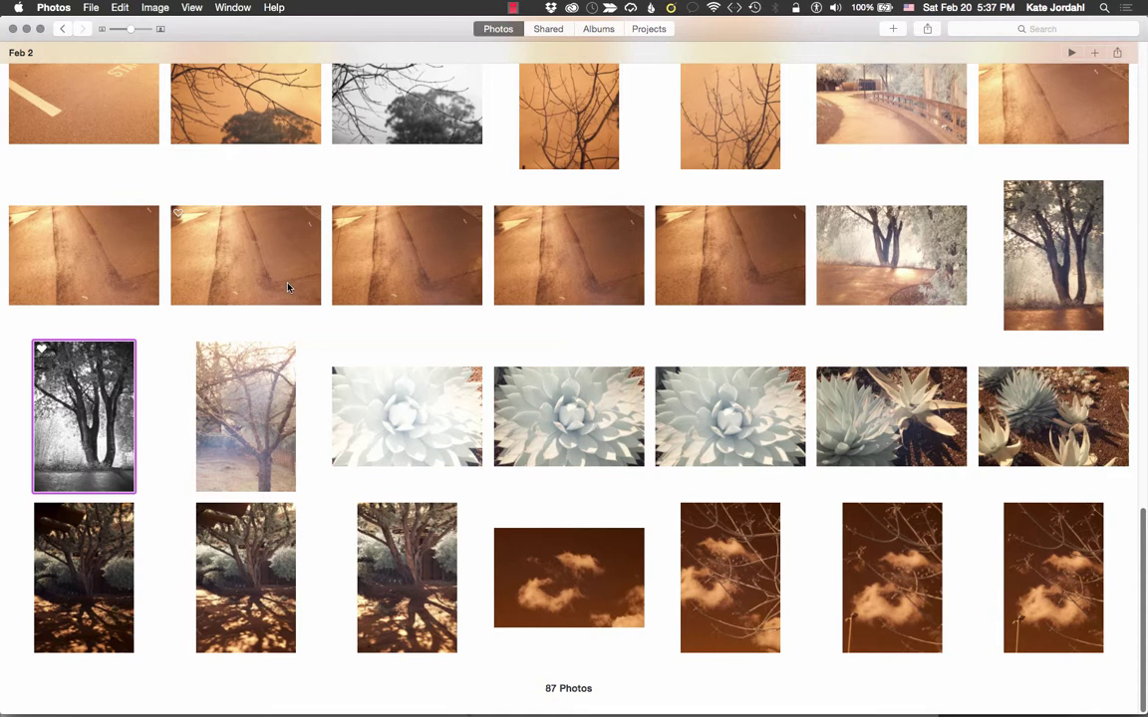
{"action": "scroll", "coordinate": [288, 288], "scroll_direction": "up", "scroll_amount": 2}
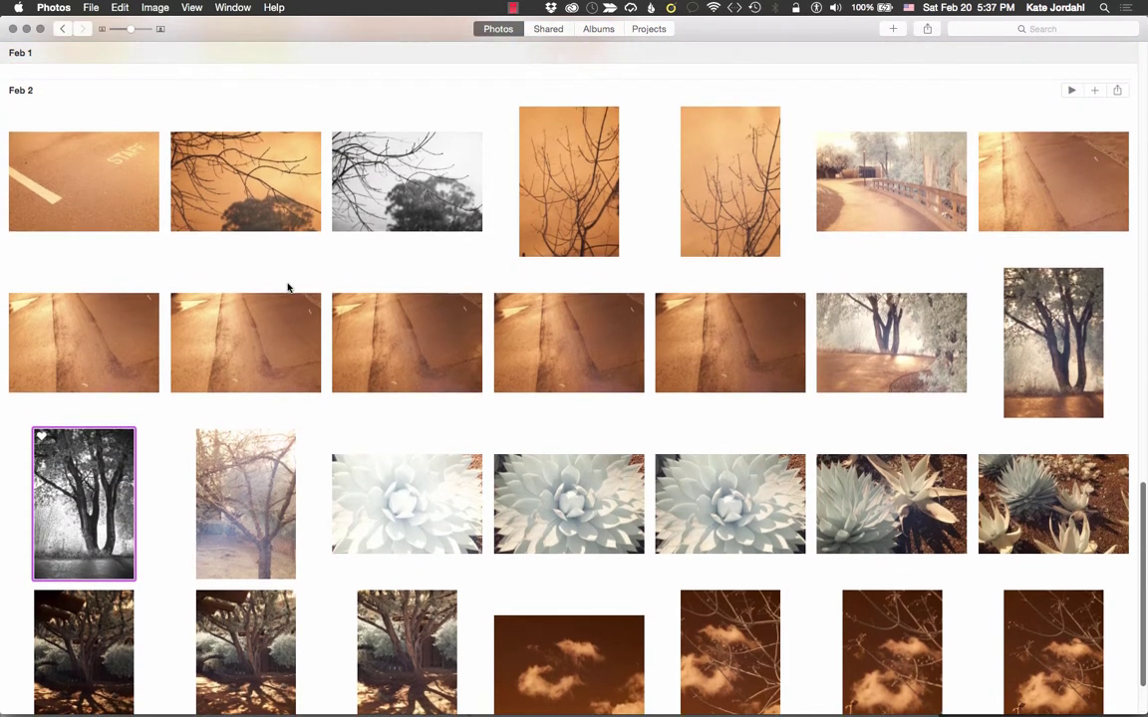
{"action": "scroll", "coordinate": [288, 288], "scroll_direction": "down", "scroll_amount": 2}
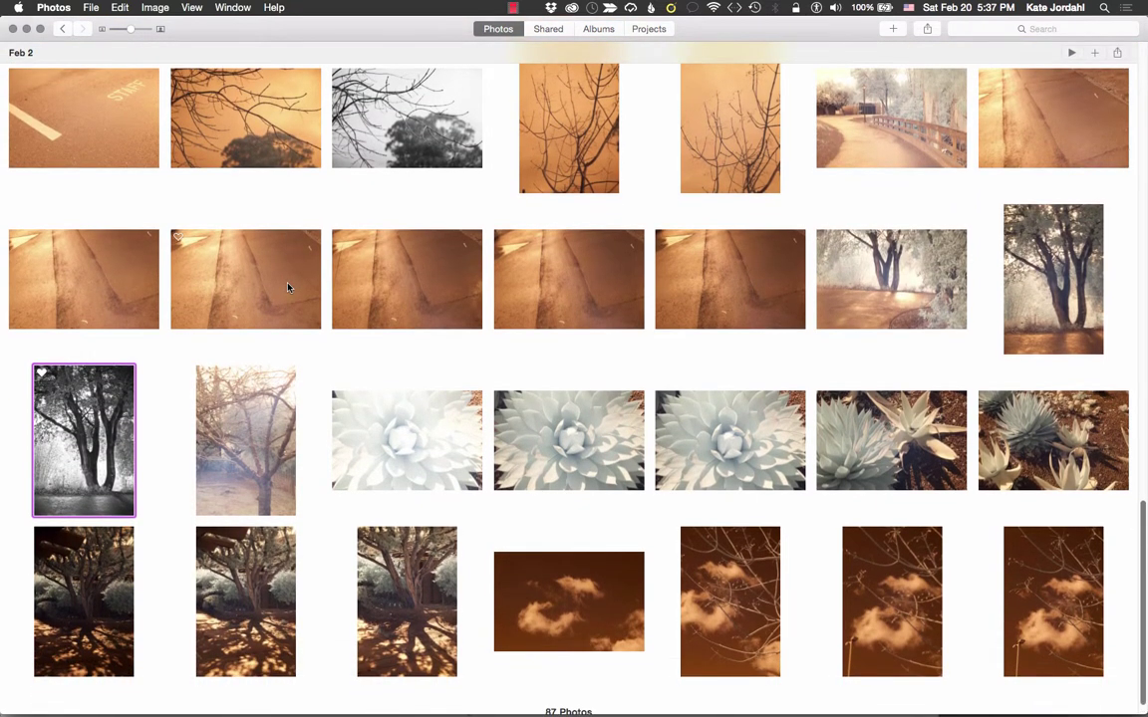